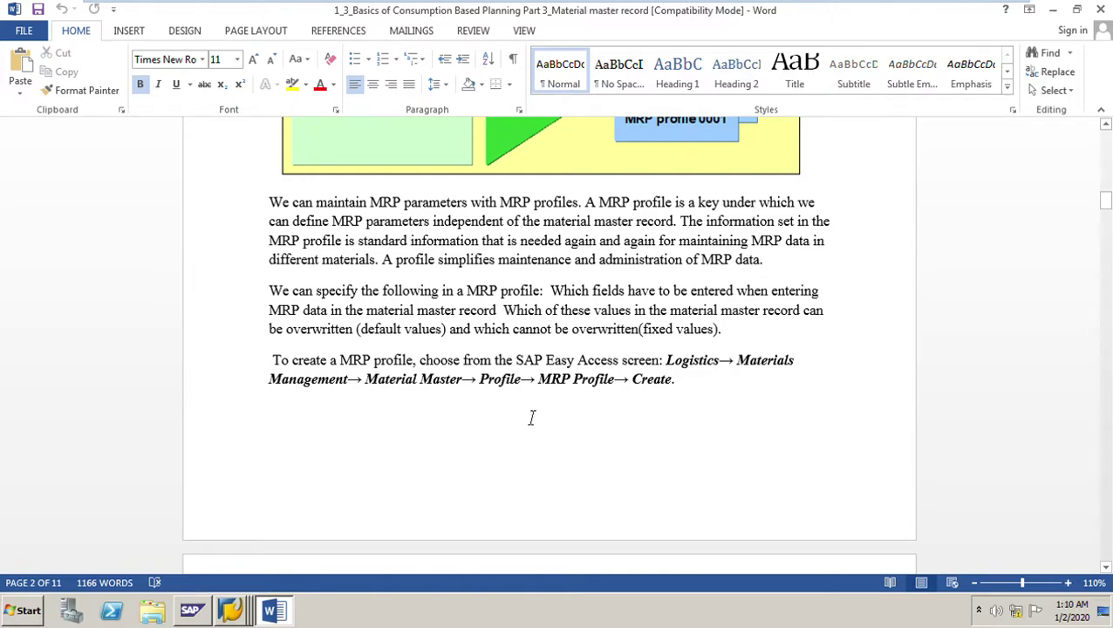
- Read the document's sections on creating MRP profiles, updating material master records through background jobs, and listing MRP profile usage
scroll(685, 417, down, 2)
scroll(686, 418, down, 15)
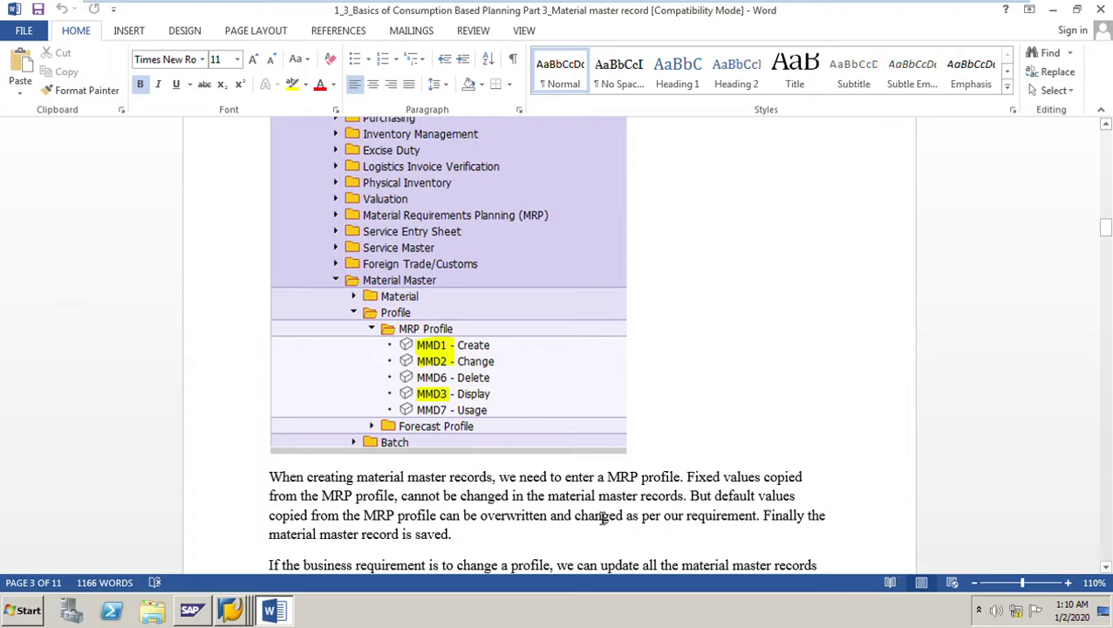
scroll(602, 518, down, 2)
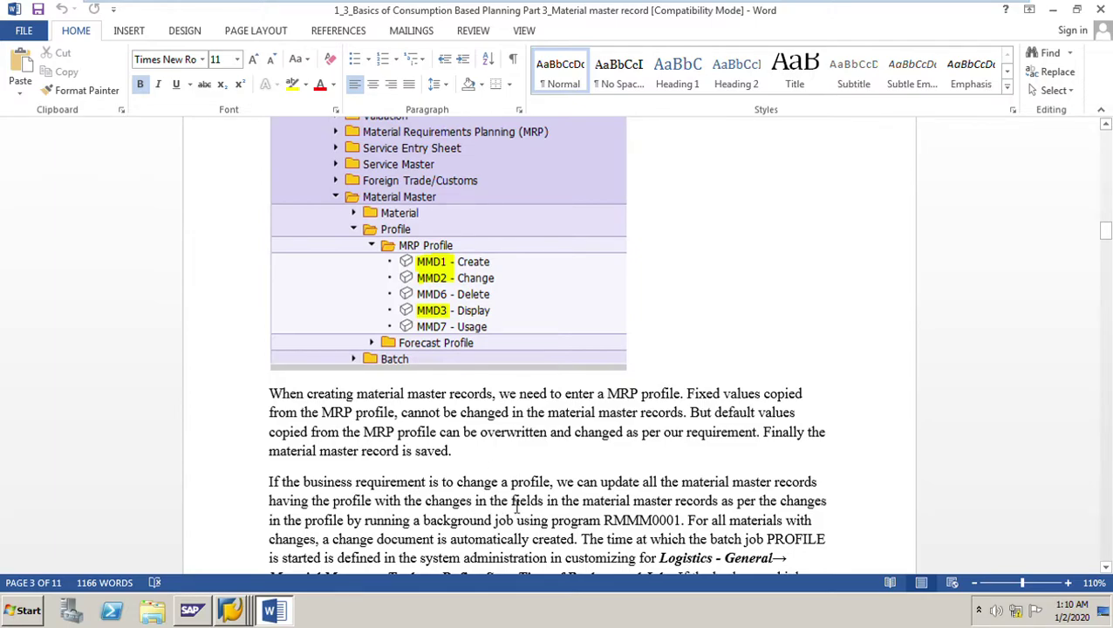
scroll(527, 506, down, 2)
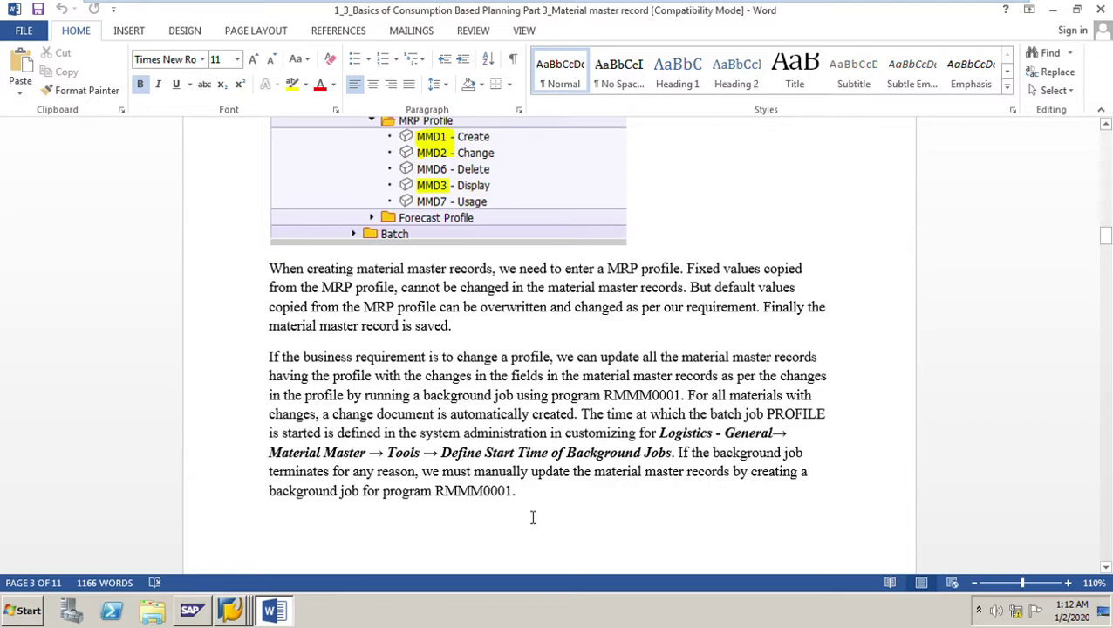
scroll(534, 517, down, 7)
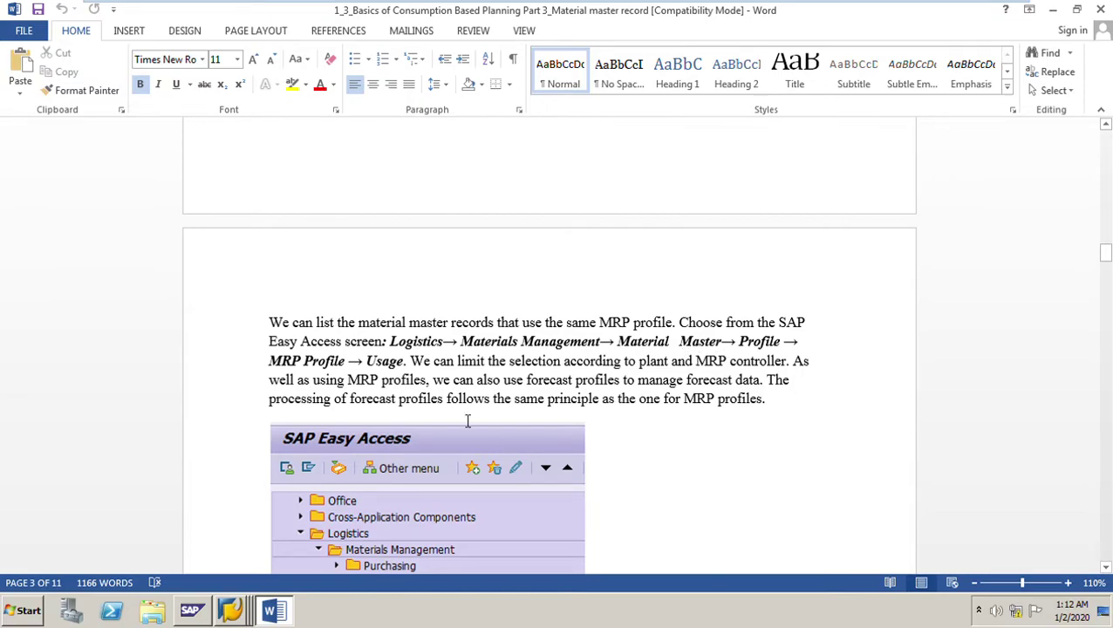
scroll(492, 446, down, 6)
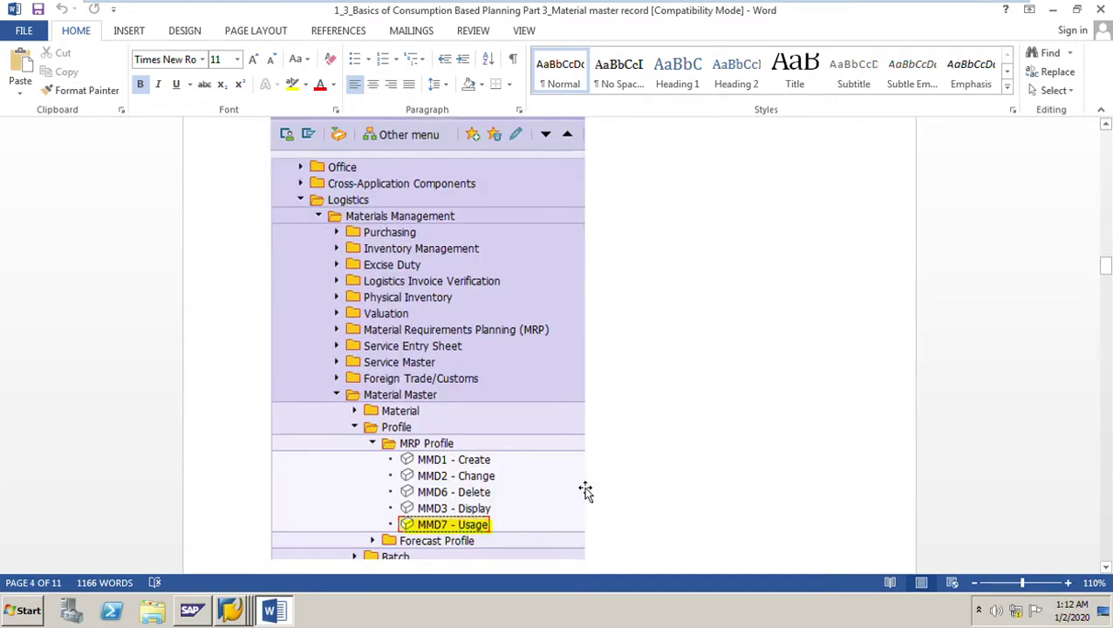
scroll(586, 485, up, 4)
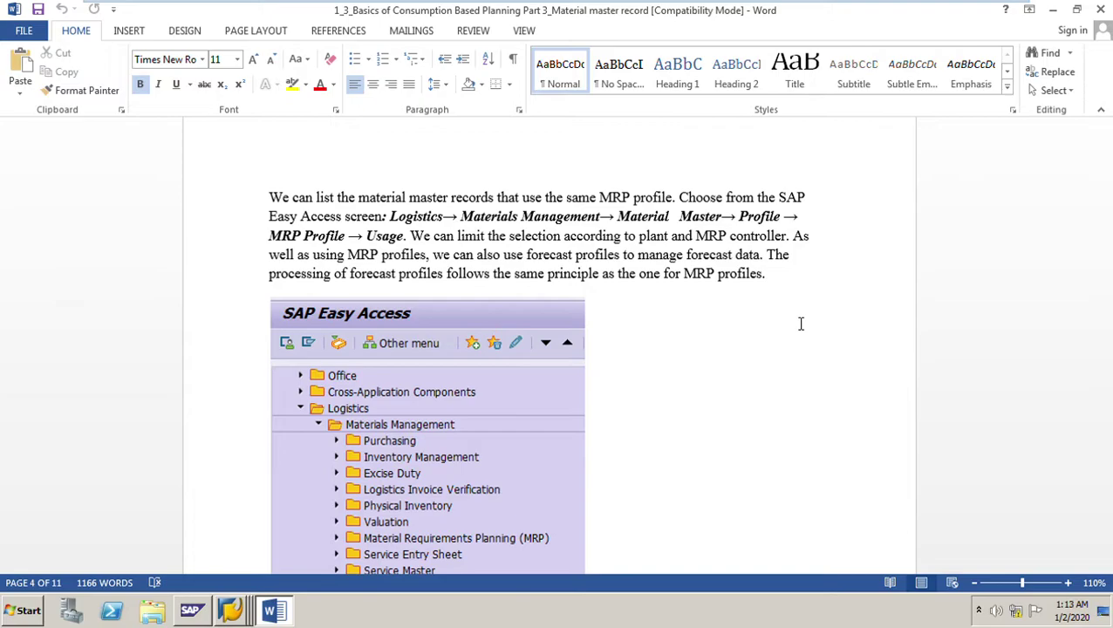
scroll(698, 366, down, 10)
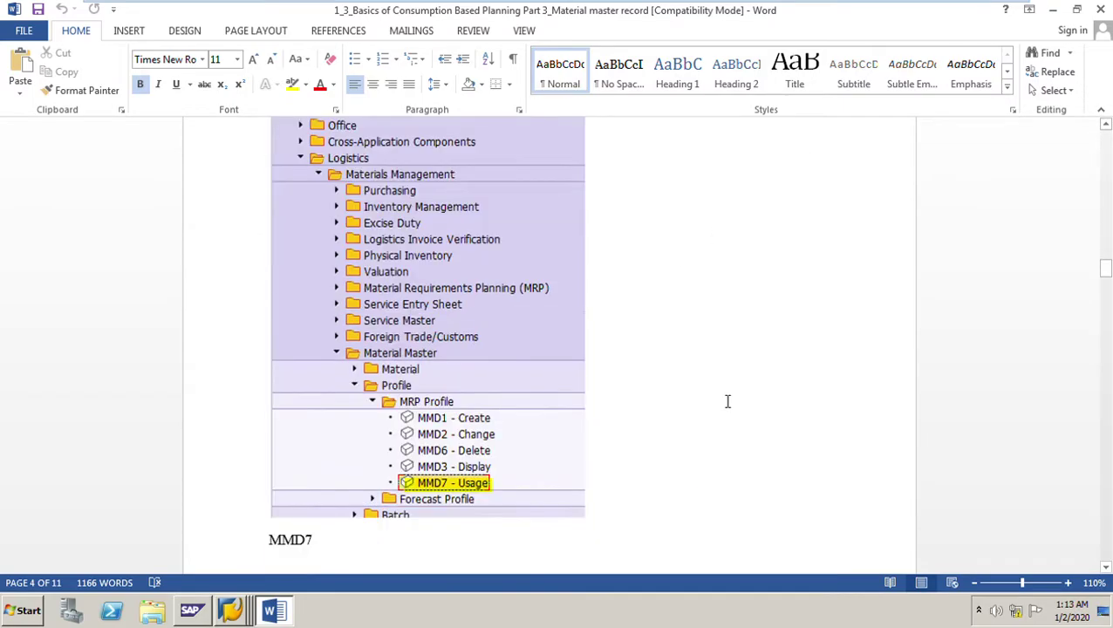
scroll(524, 402, down, 9)
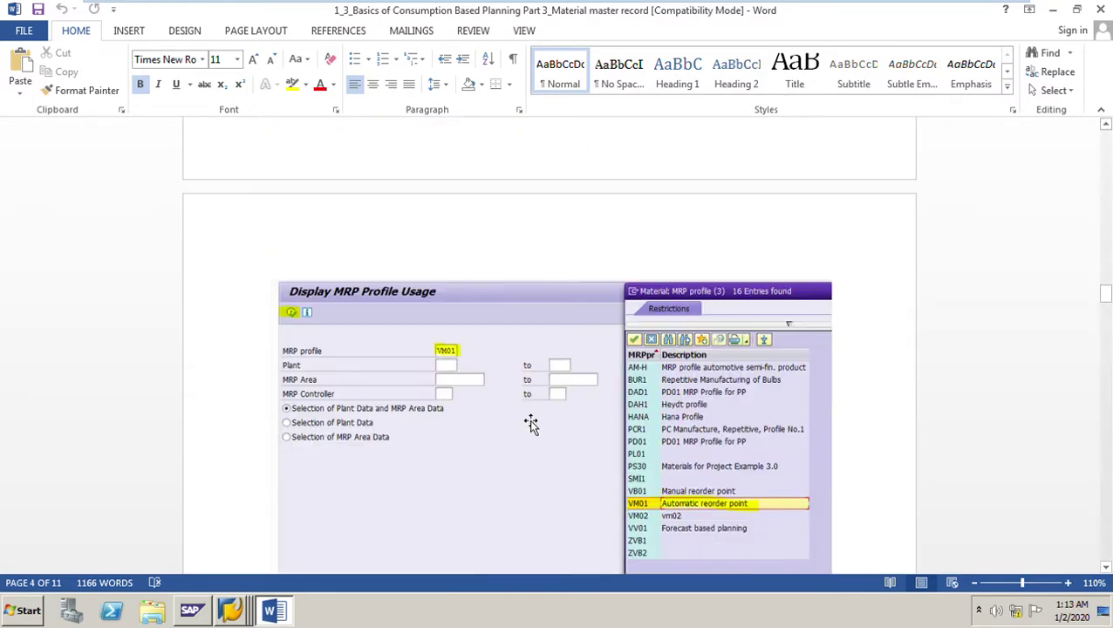
- Switch to SAP and open the MRP profile display transaction MMD3 under Material Master, Profile, MRP Profile
click(241, 616)
click(152, 575)
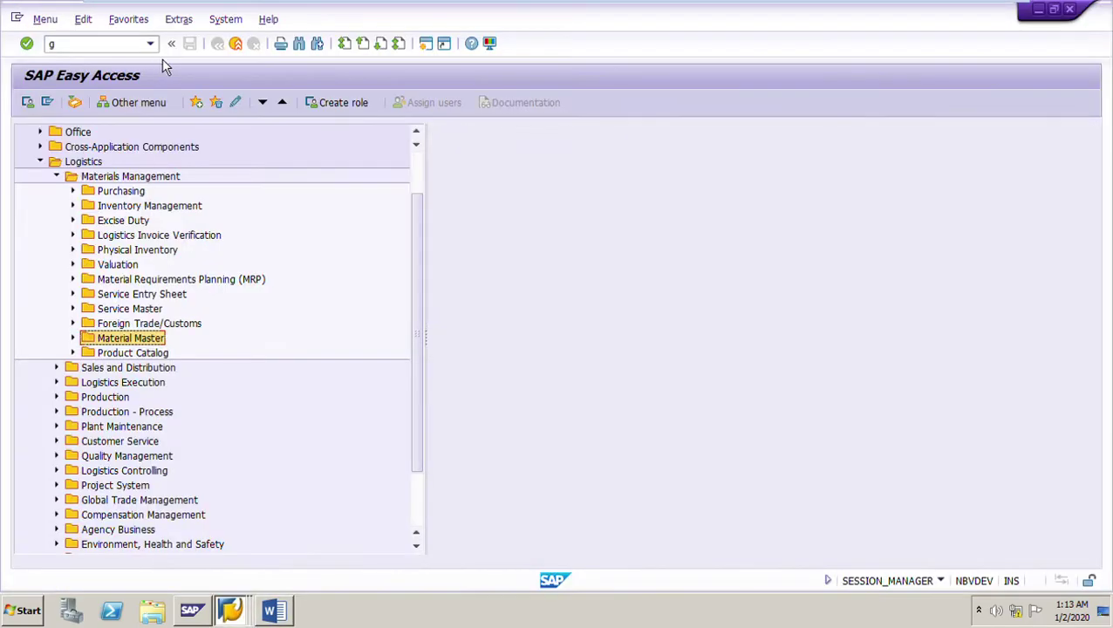
click(81, 343)
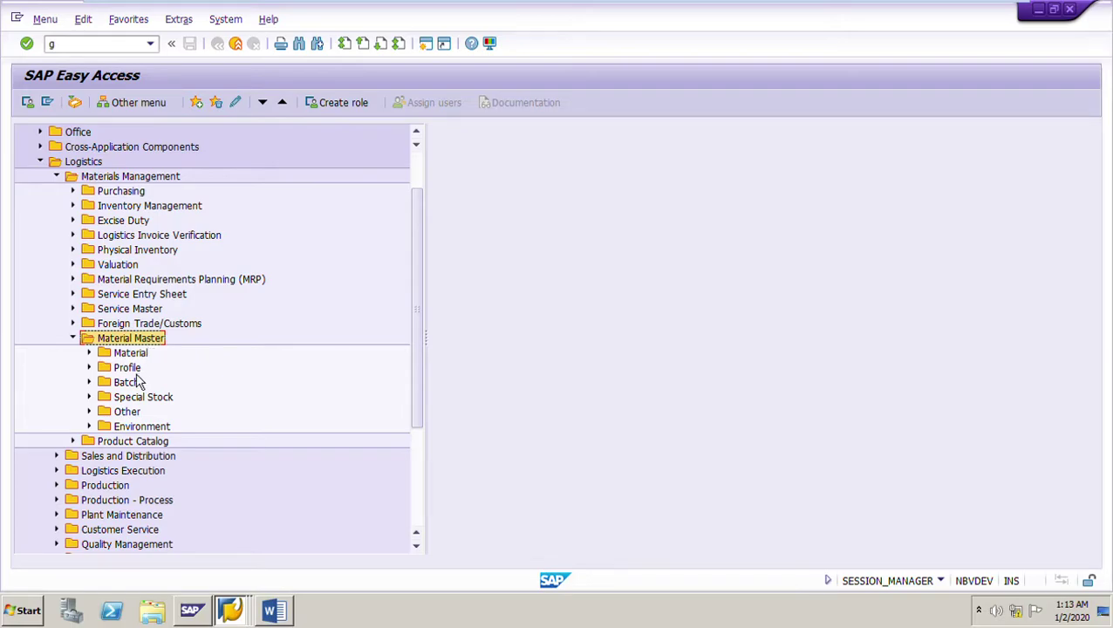
click(89, 368)
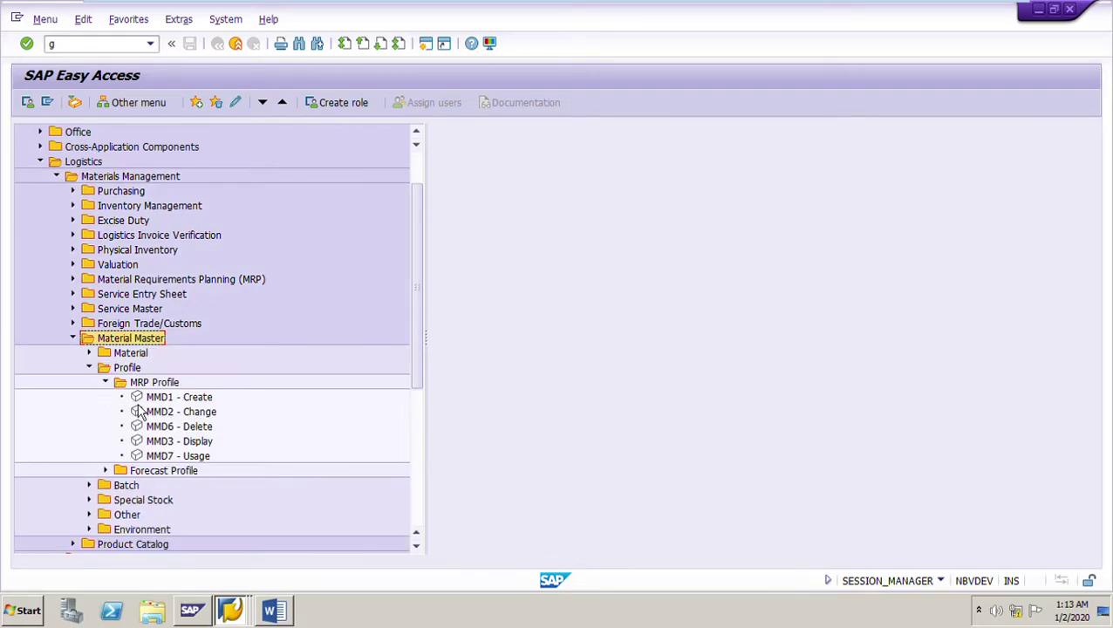
click(180, 455)
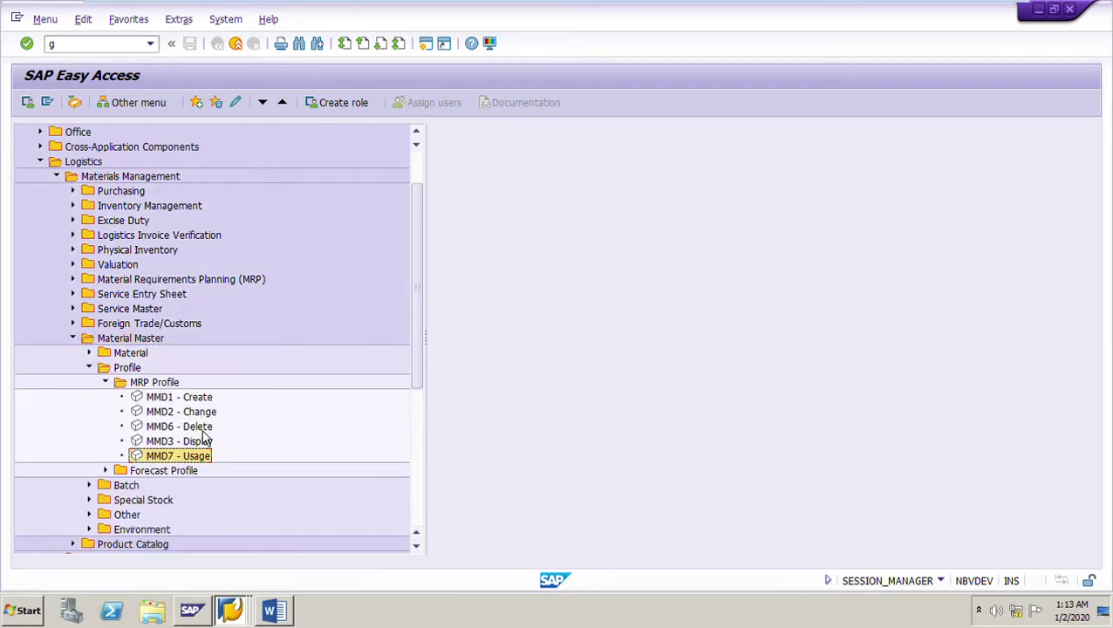
double_click(181, 442)
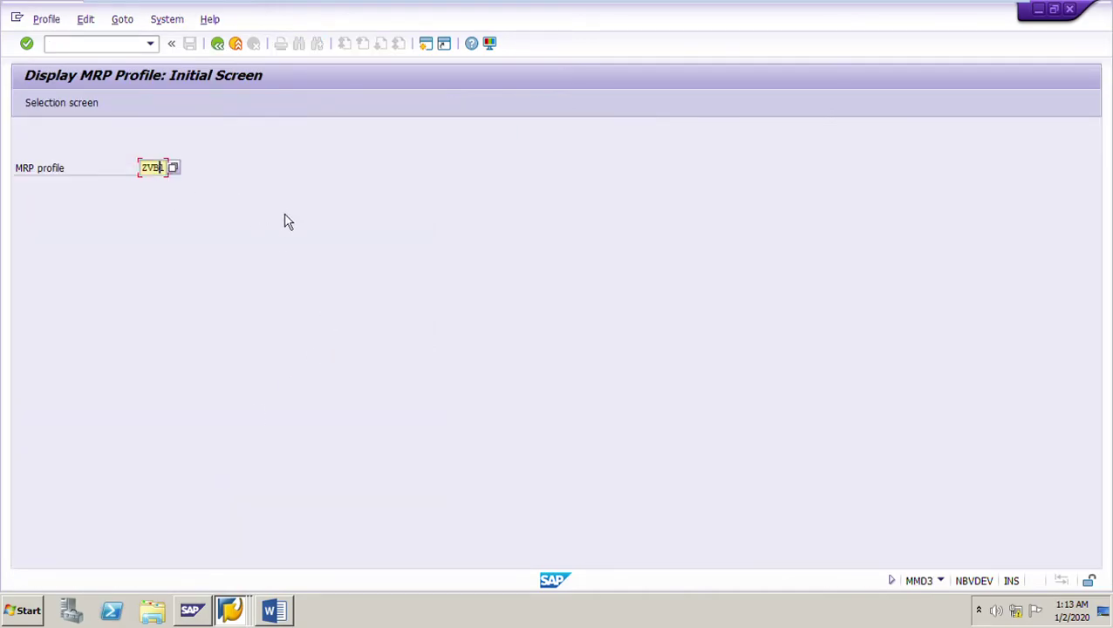
- Display MRP profile ZVB1, check its name and field selections, and open its Data screen 1
key(Return)
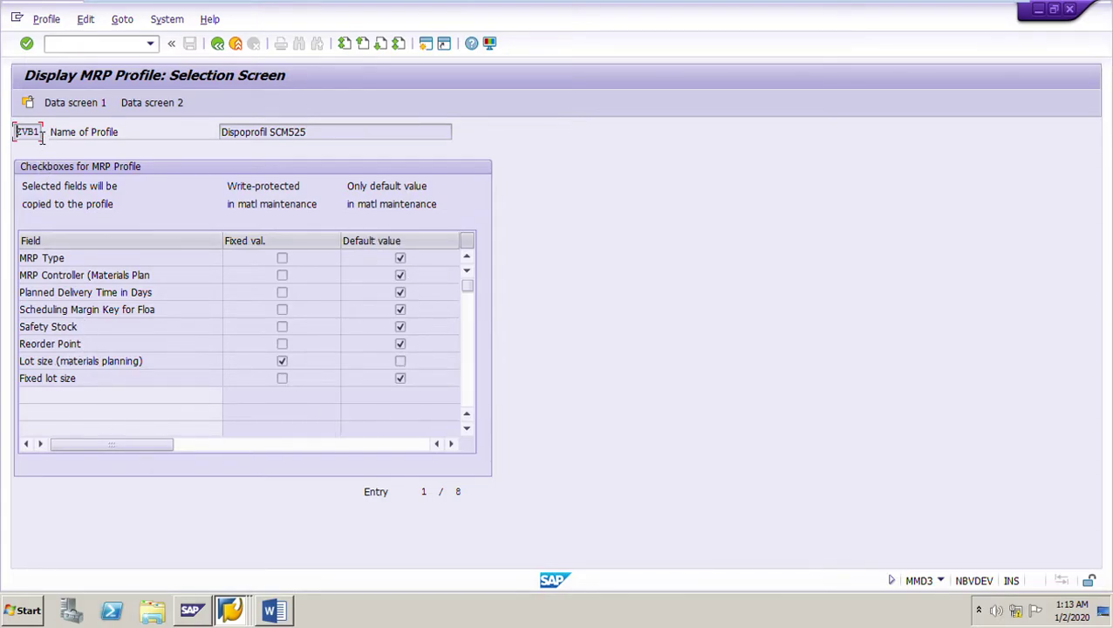
click(363, 134)
click(74, 110)
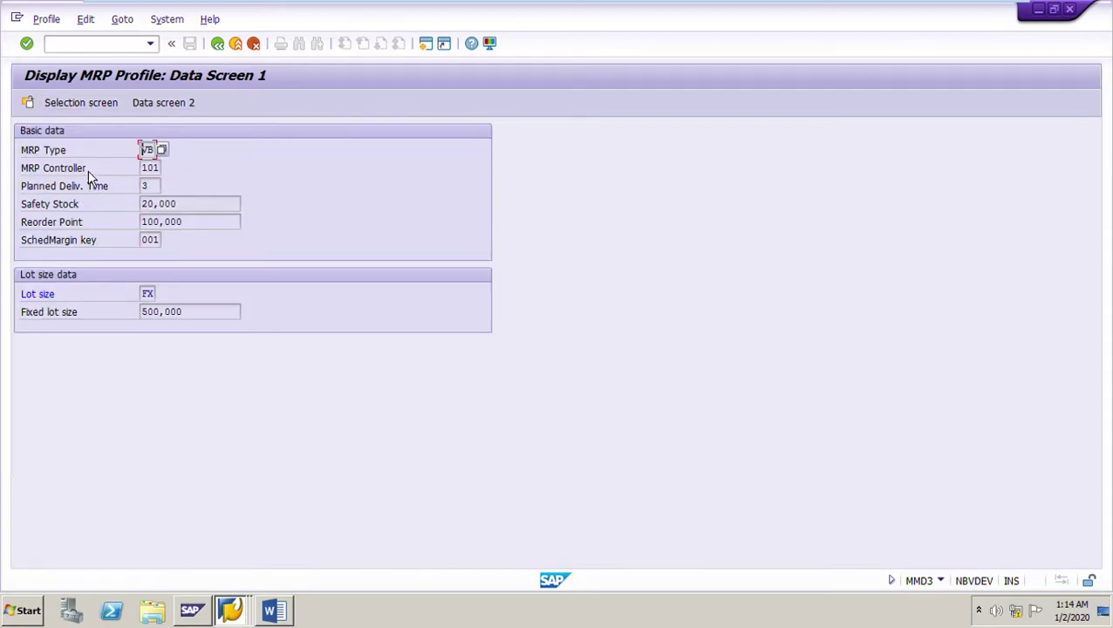
- Examine the profile's planned delivery time, reorder point, scheduling margin key, lot size and fixed lot size
click(156, 187)
click(205, 231)
click(155, 241)
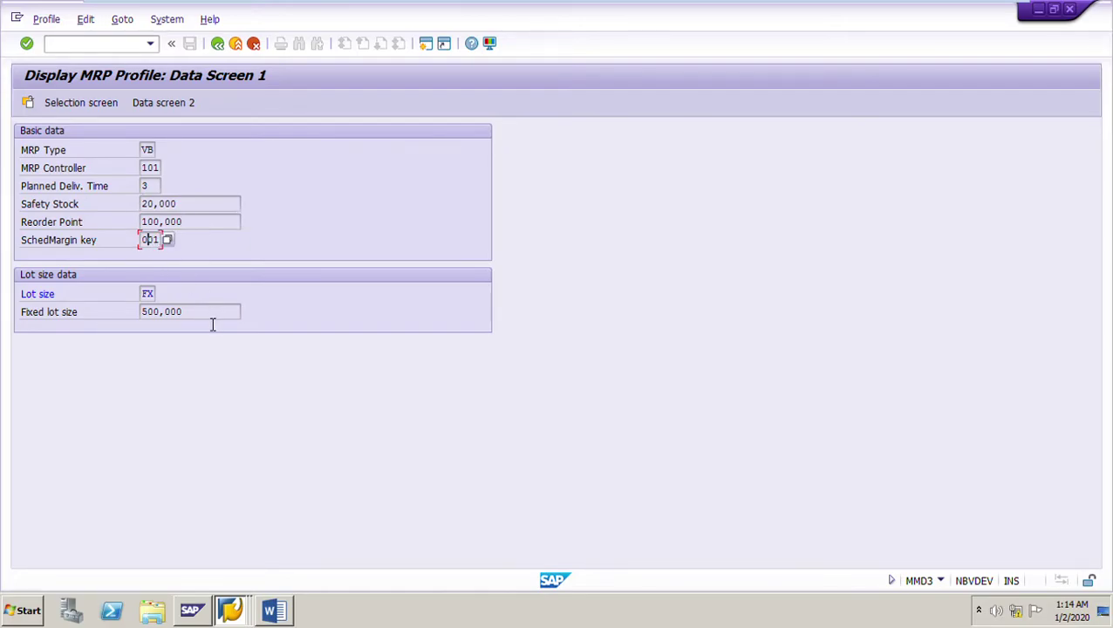
click(153, 296)
click(194, 315)
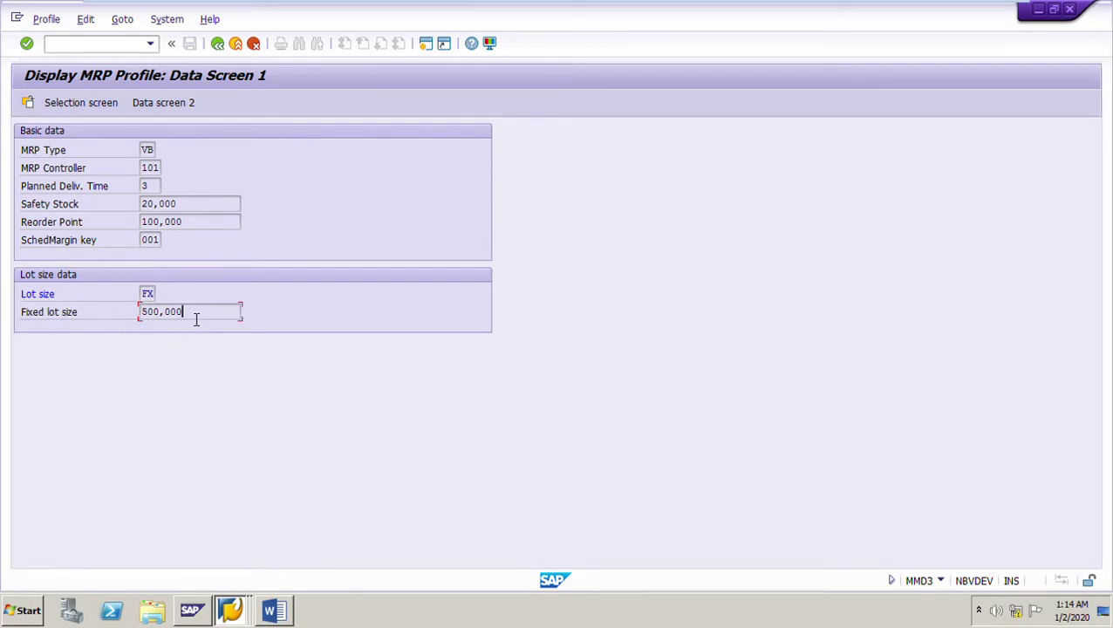
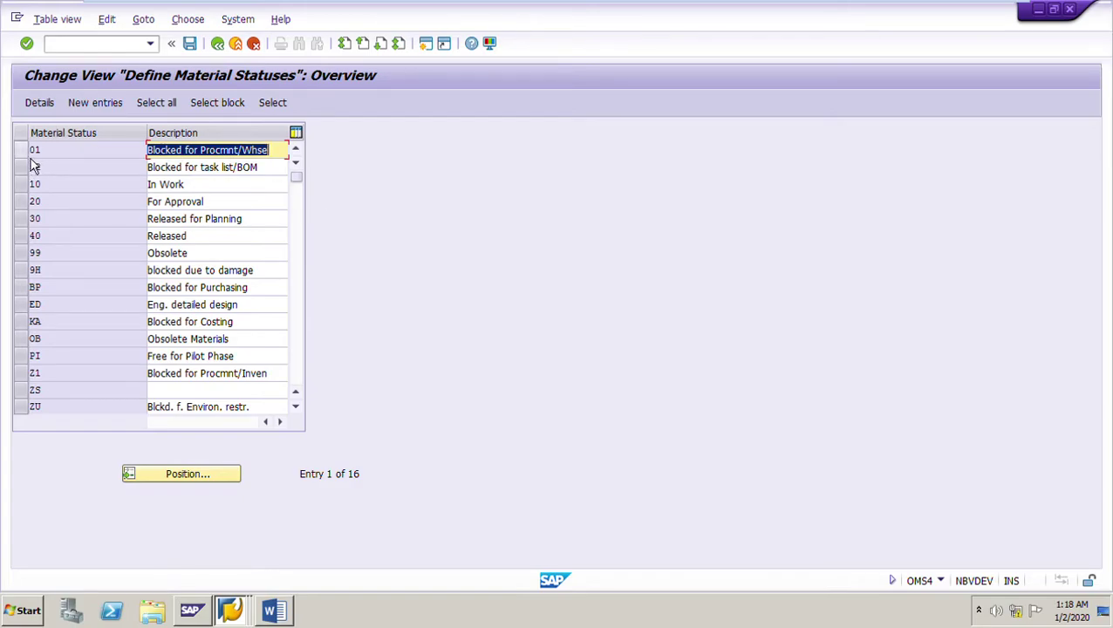
- Open the details of material status BP, Blocked for Purchasing
click(33, 154)
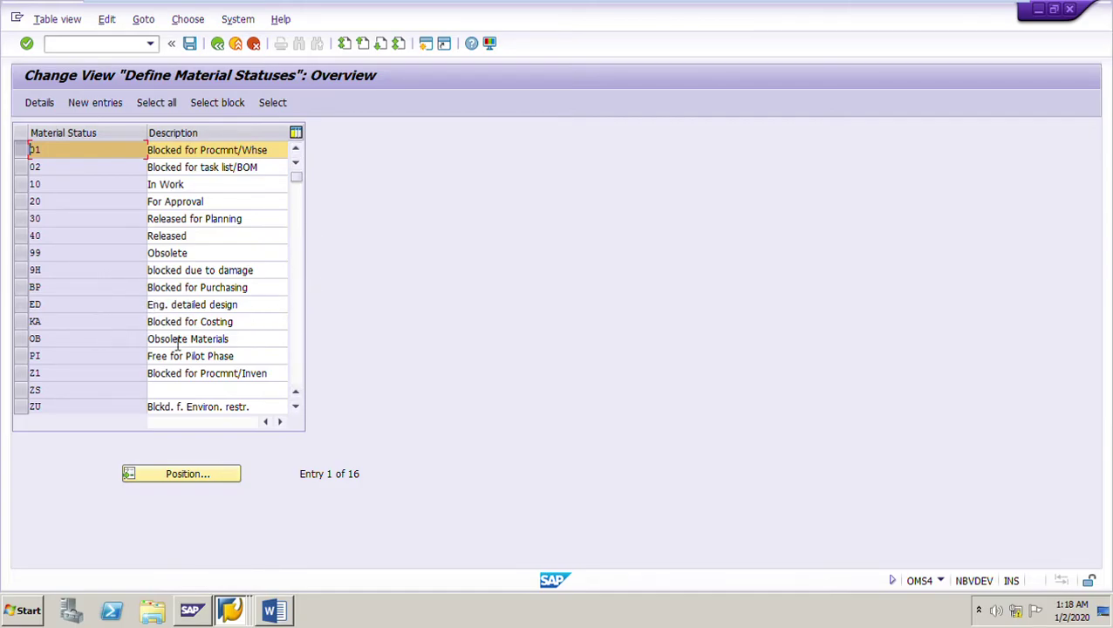
click(33, 288)
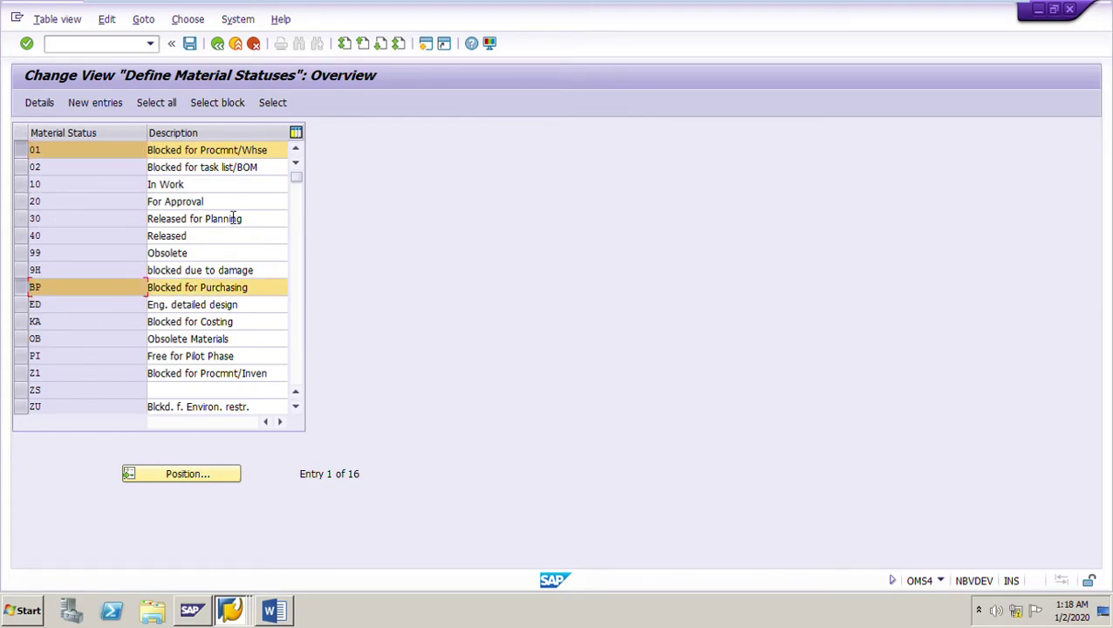
click(24, 292)
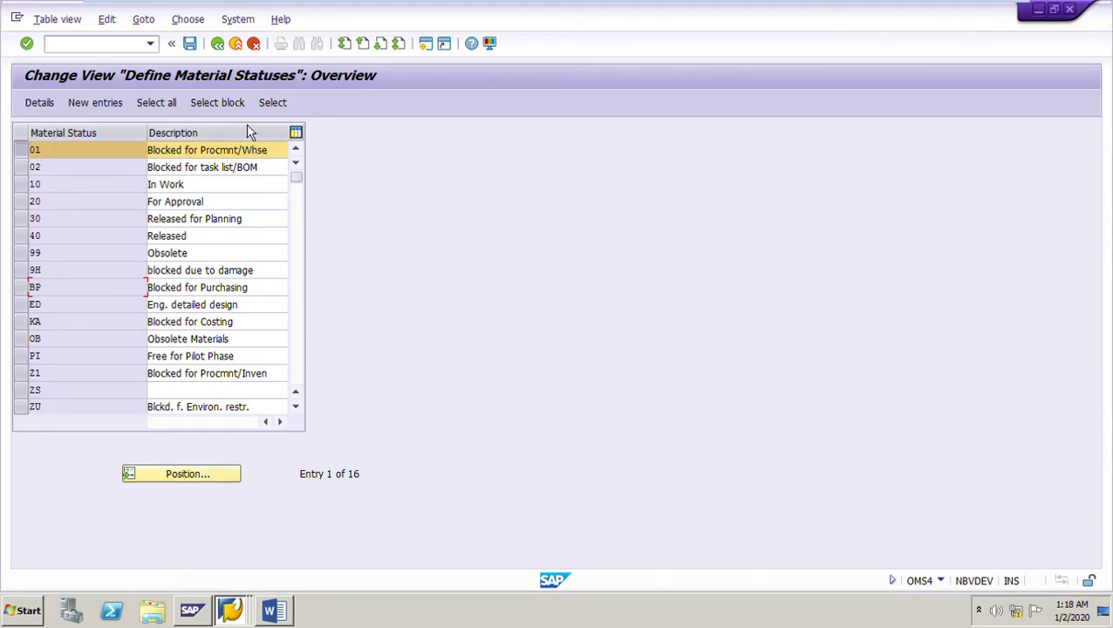
click(48, 110)
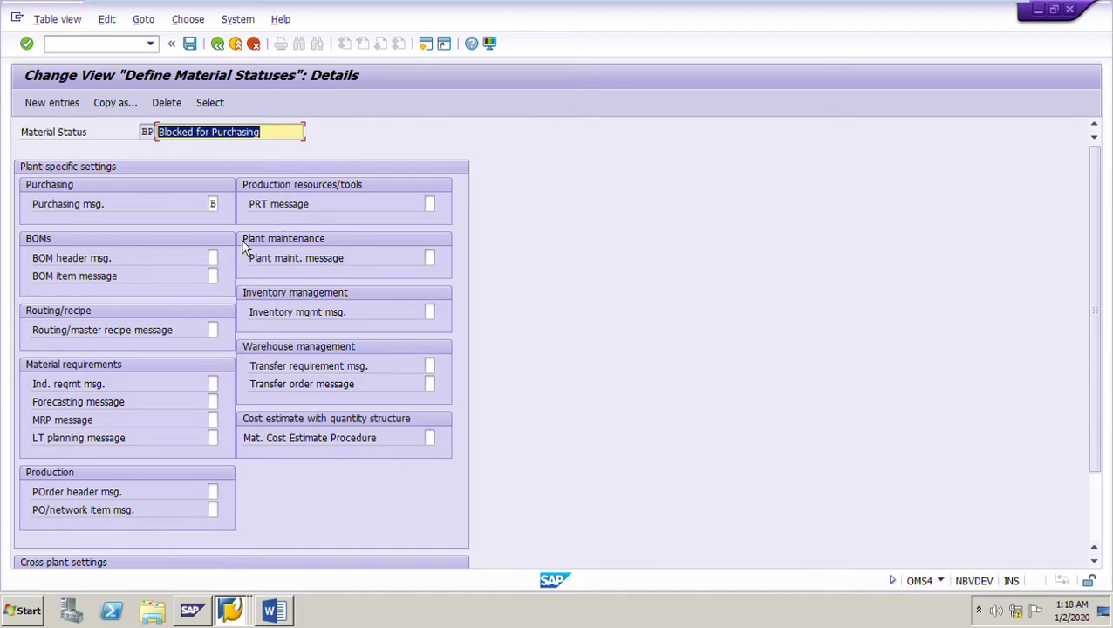
- Look up the possible purchasing message values for status BP, highlight Error message, and close the list without choosing a value
click(215, 206)
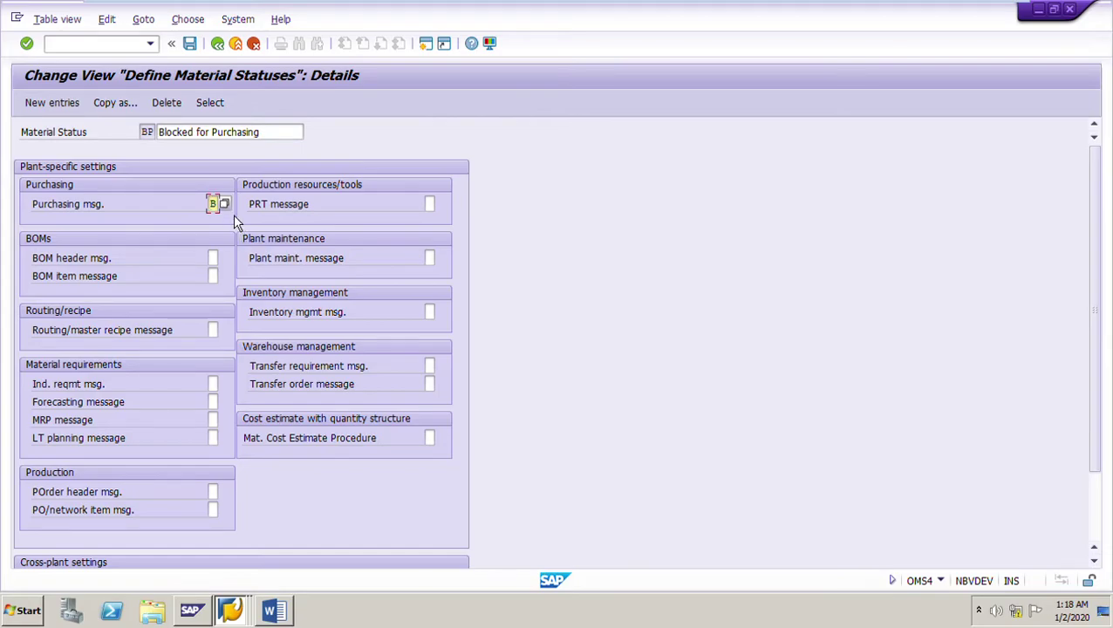
key(Return)
click(135, 216)
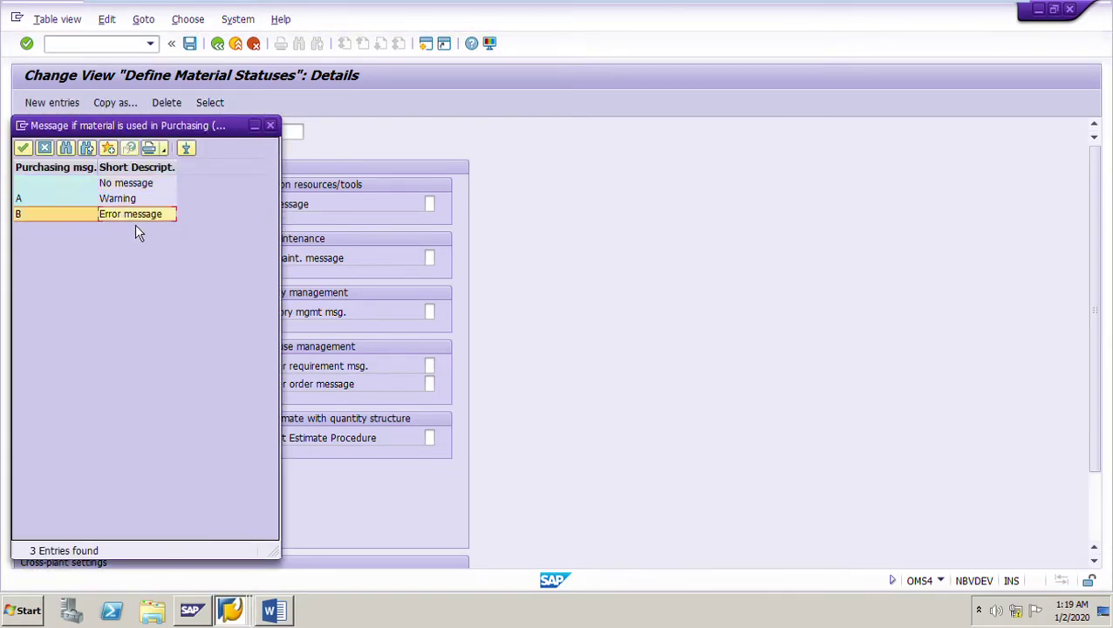
drag(212, 138, 748, 122)
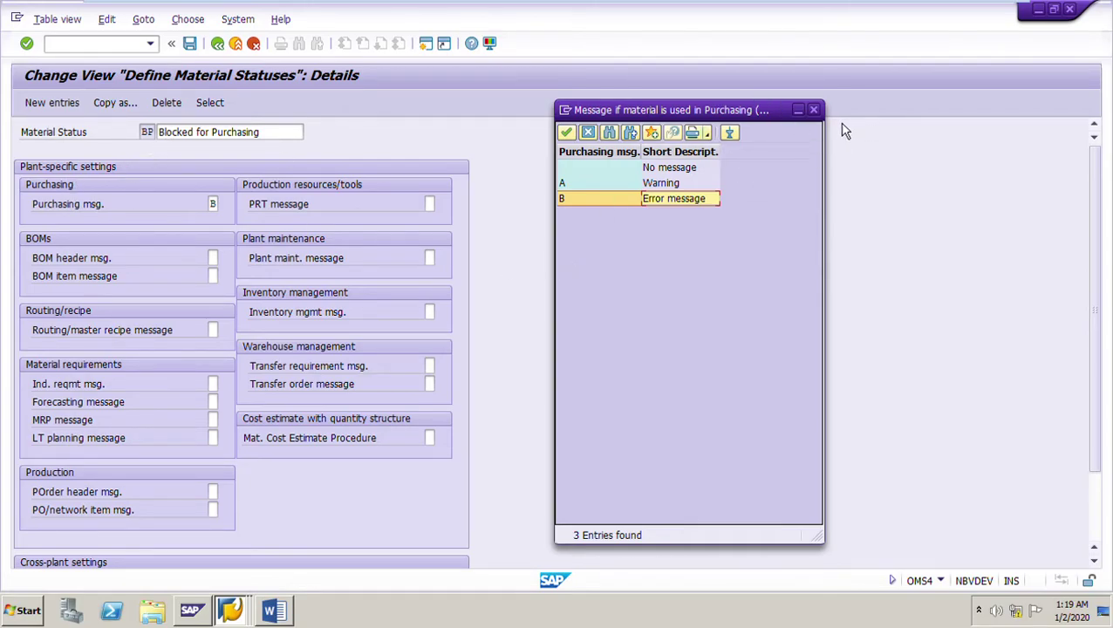
drag(824, 115, 823, 114)
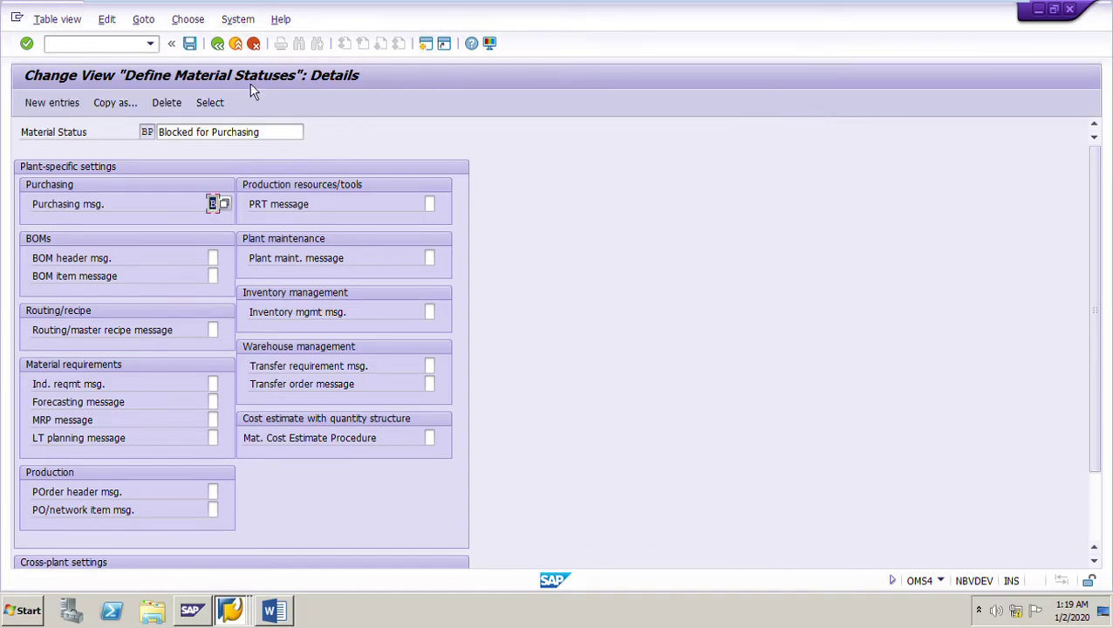
- Return to the material status overview and open the details of status 01, Blocked for Procmnt/Whse
key(F3)
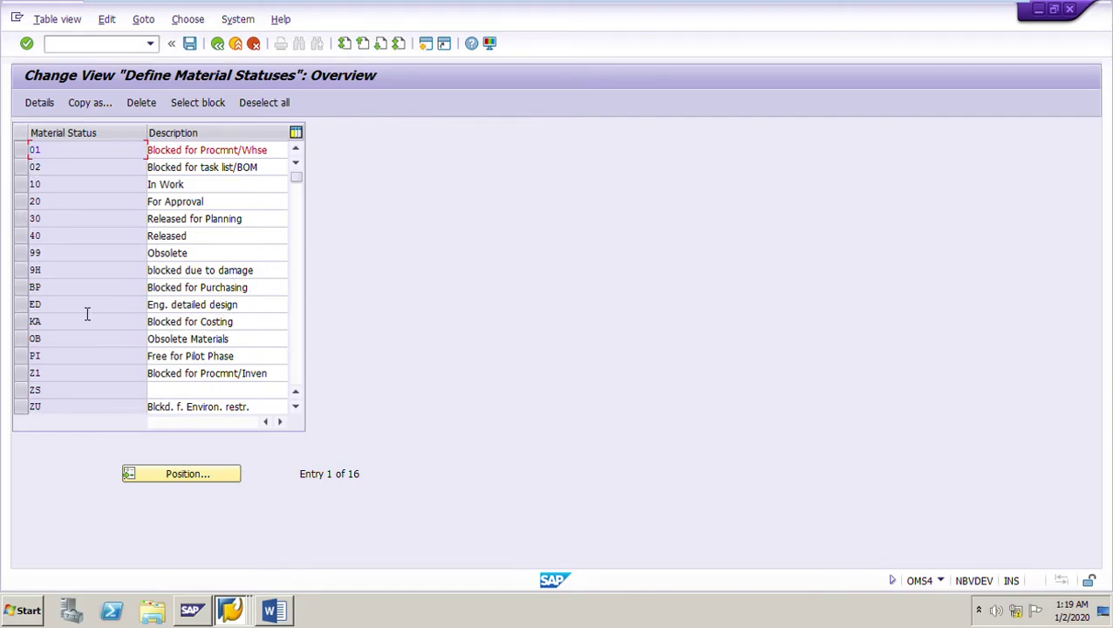
click(23, 150)
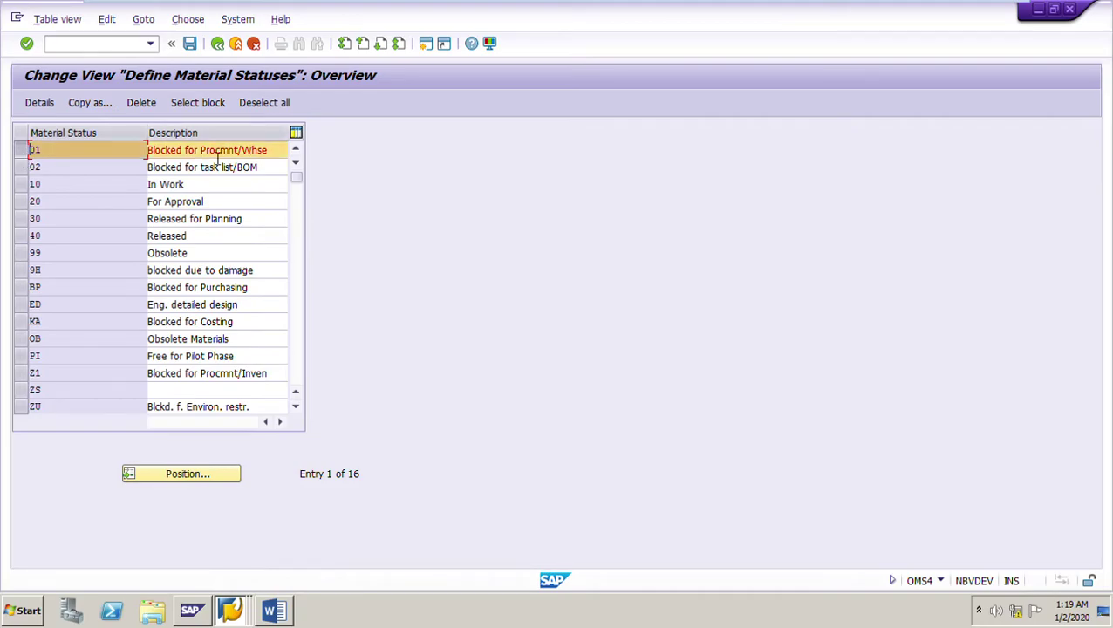
click(51, 106)
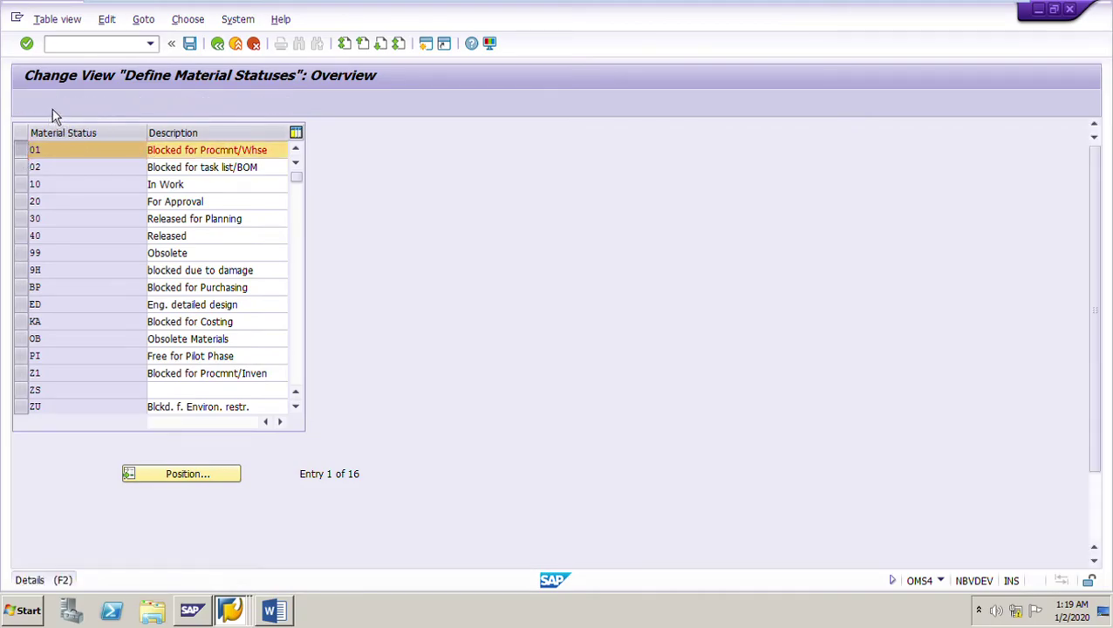
click(295, 132)
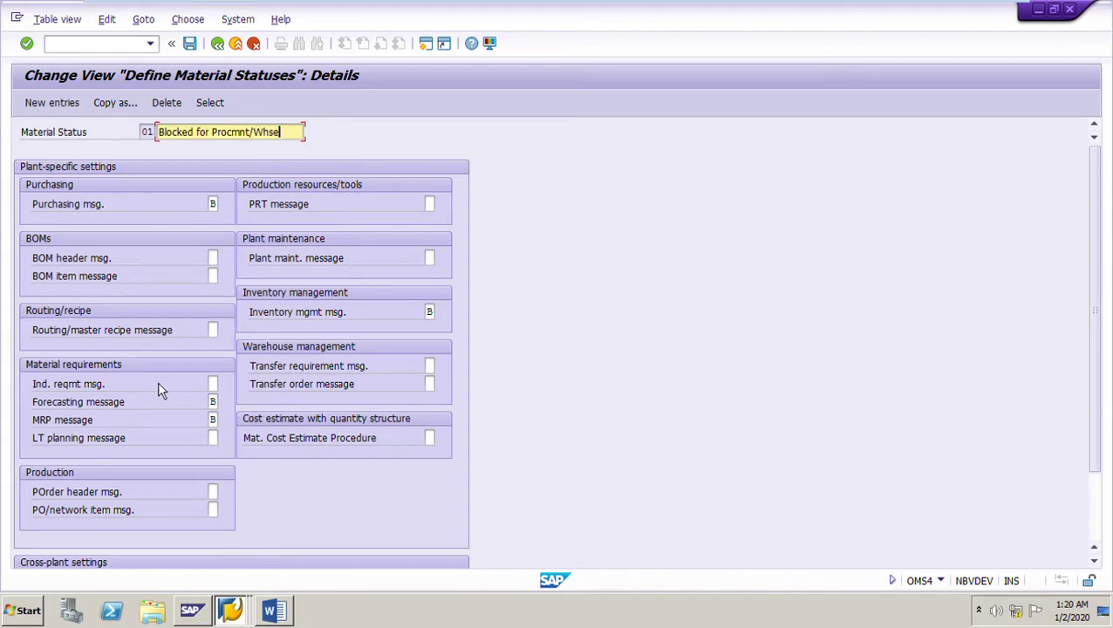
- Examine the possible purchasing message values for status 01, close the list, and check the MRP message setting
click(218, 206)
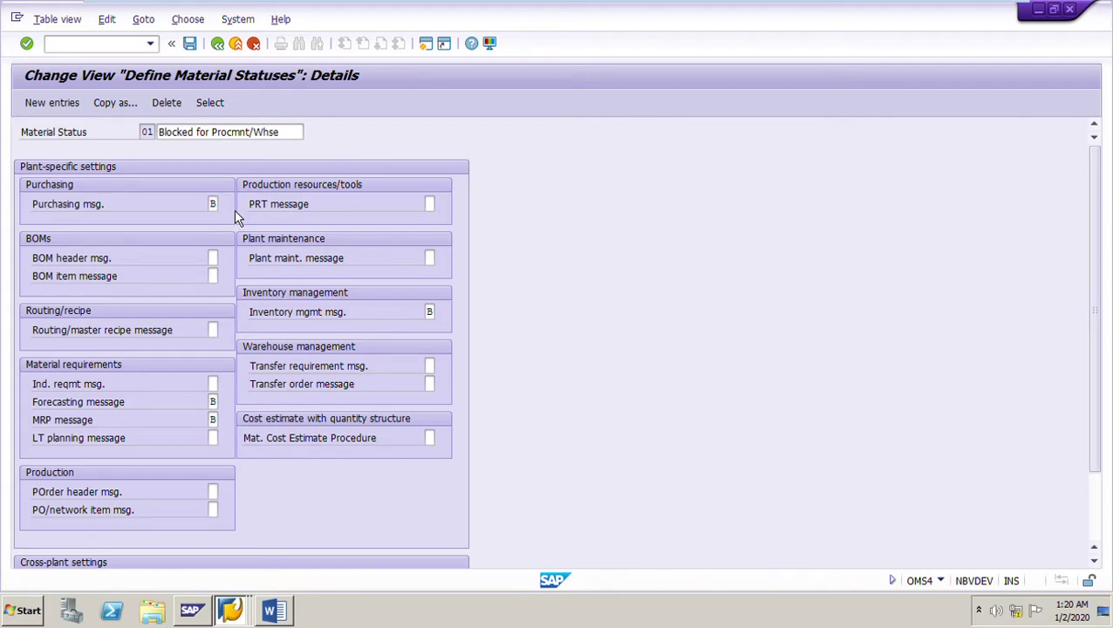
key(F4)
drag(207, 133, 785, 143)
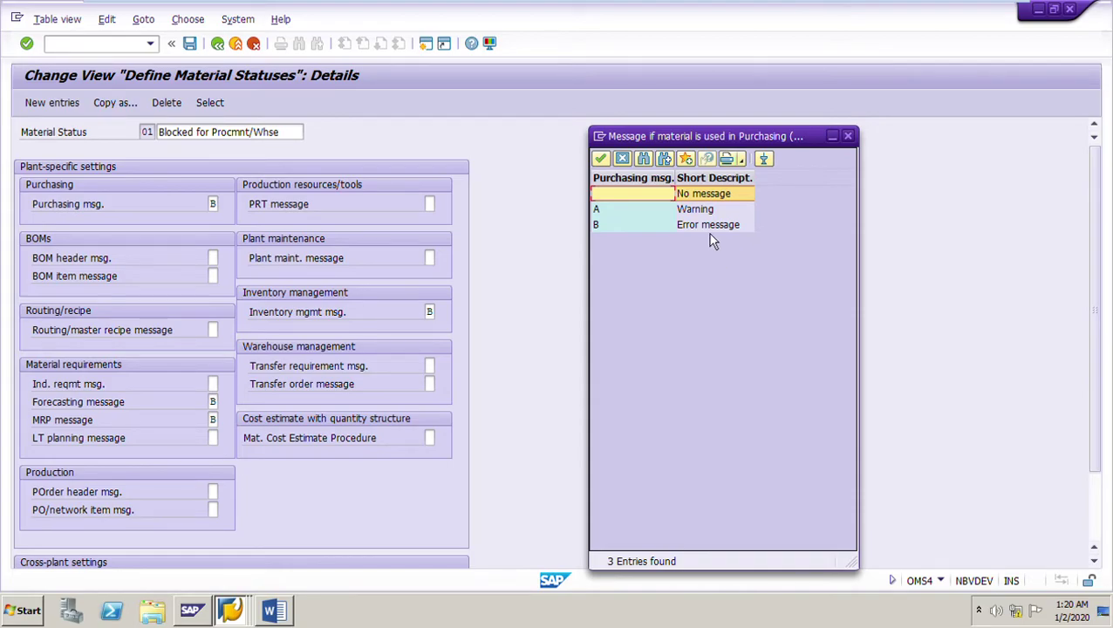
click(708, 226)
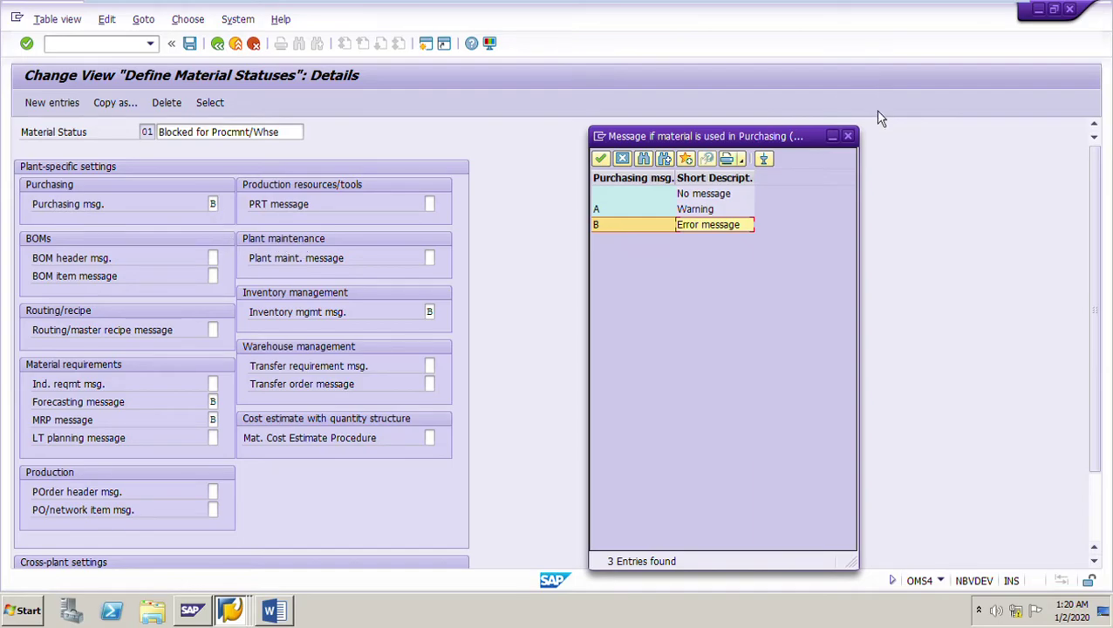
click(847, 136)
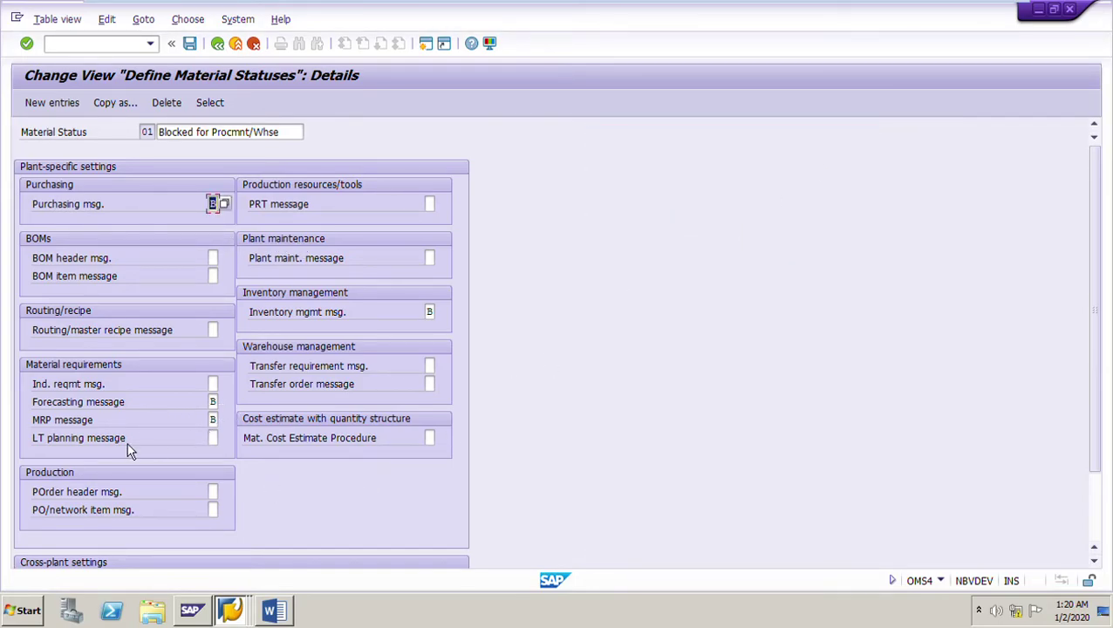
click(217, 422)
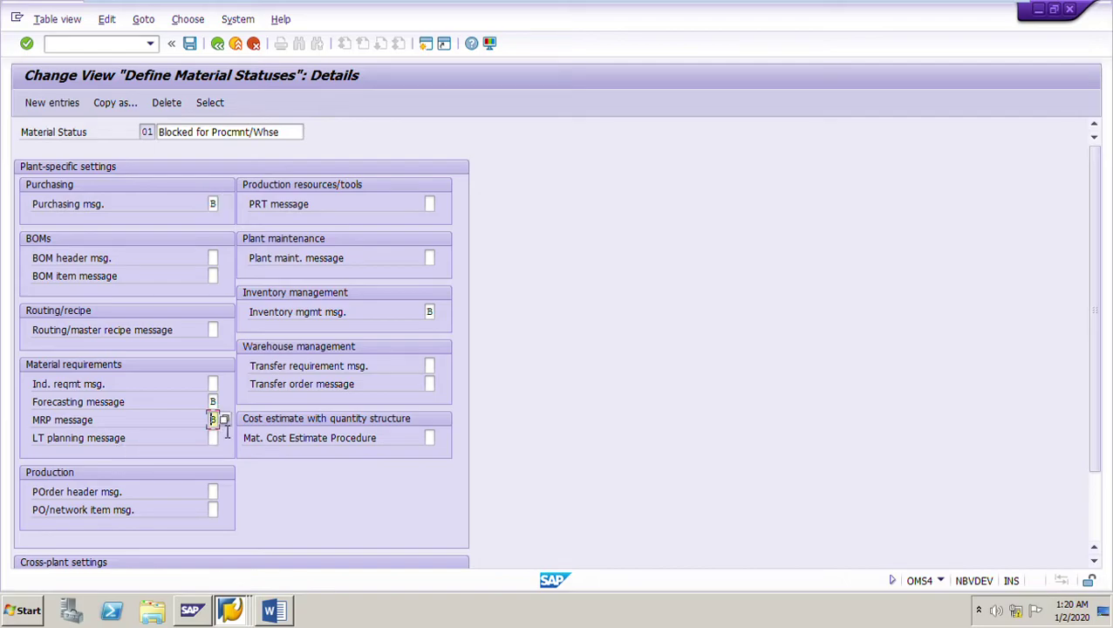
- Look up the possible MRP message values for status 01, close the list, and return to the material status overview
click(224, 419)
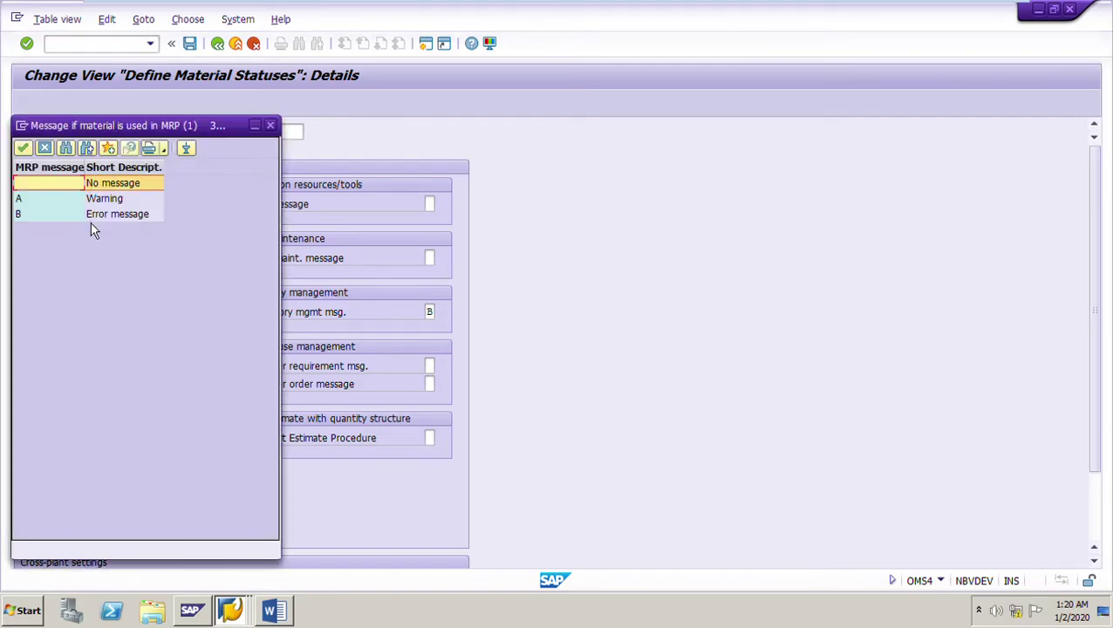
click(148, 217)
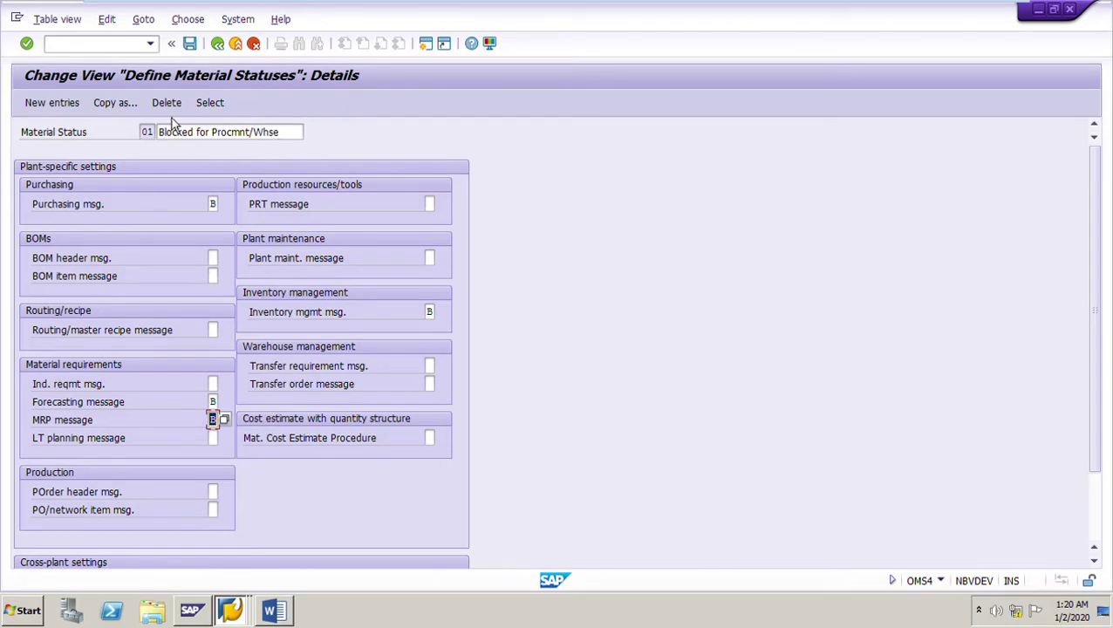
click(221, 52)
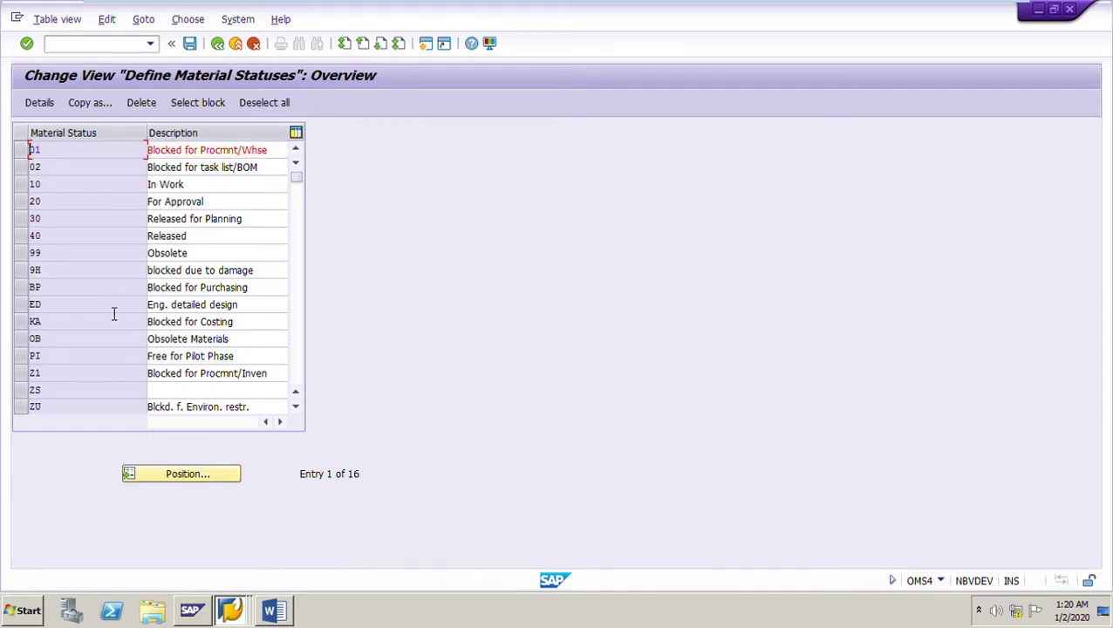
- Check the MRP and purchasing message settings in the details of status BP, and return to the IMG structure
click(26, 295)
click(41, 104)
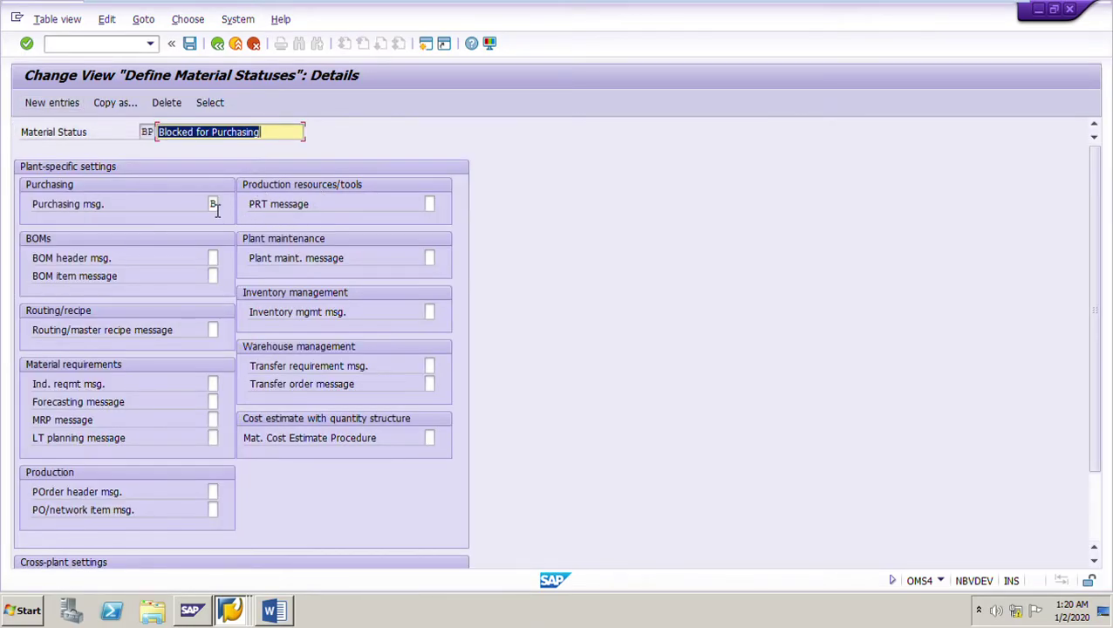
click(214, 421)
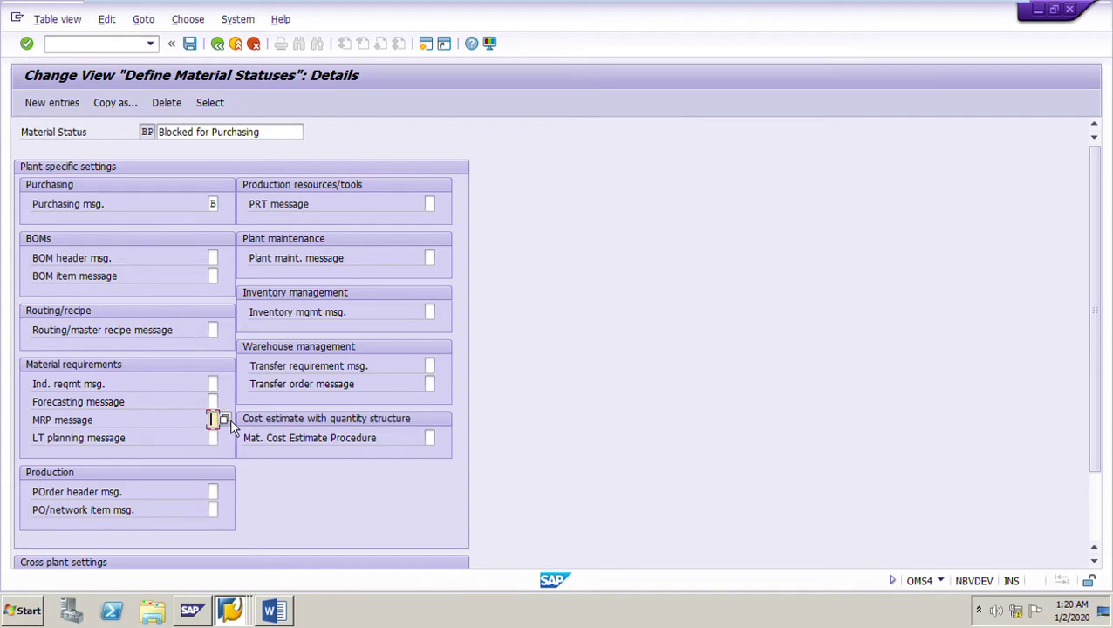
click(218, 206)
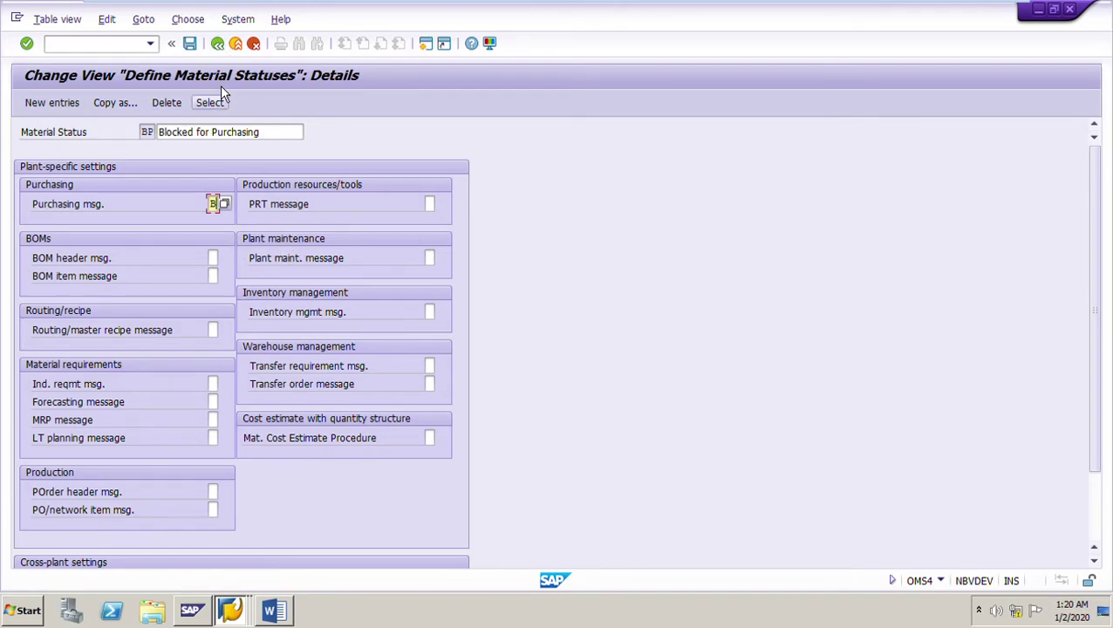
click(223, 48)
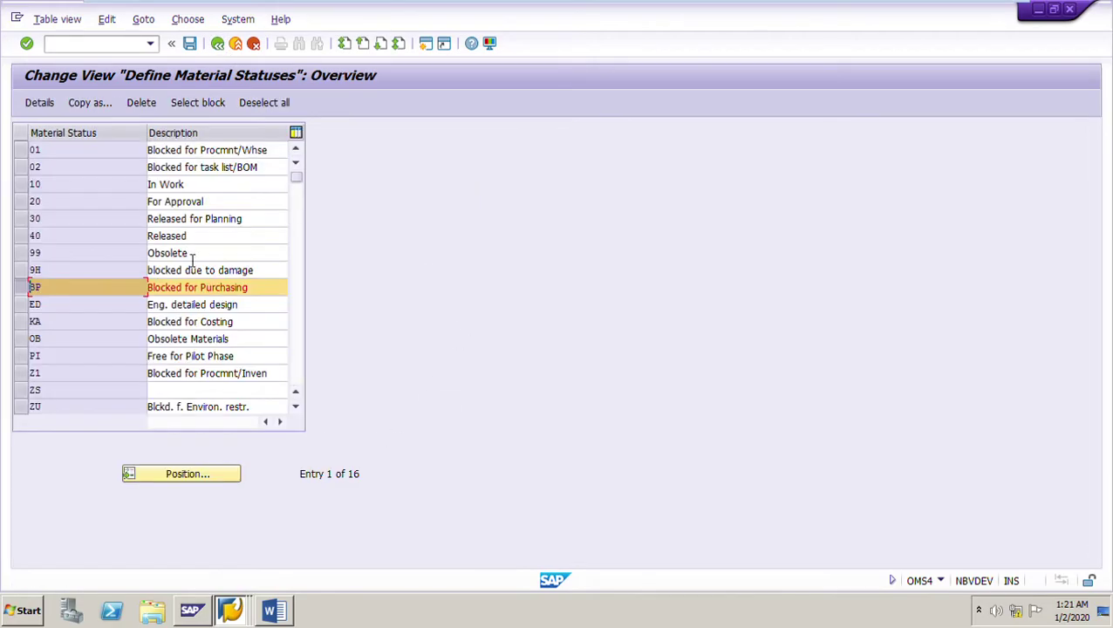
click(219, 46)
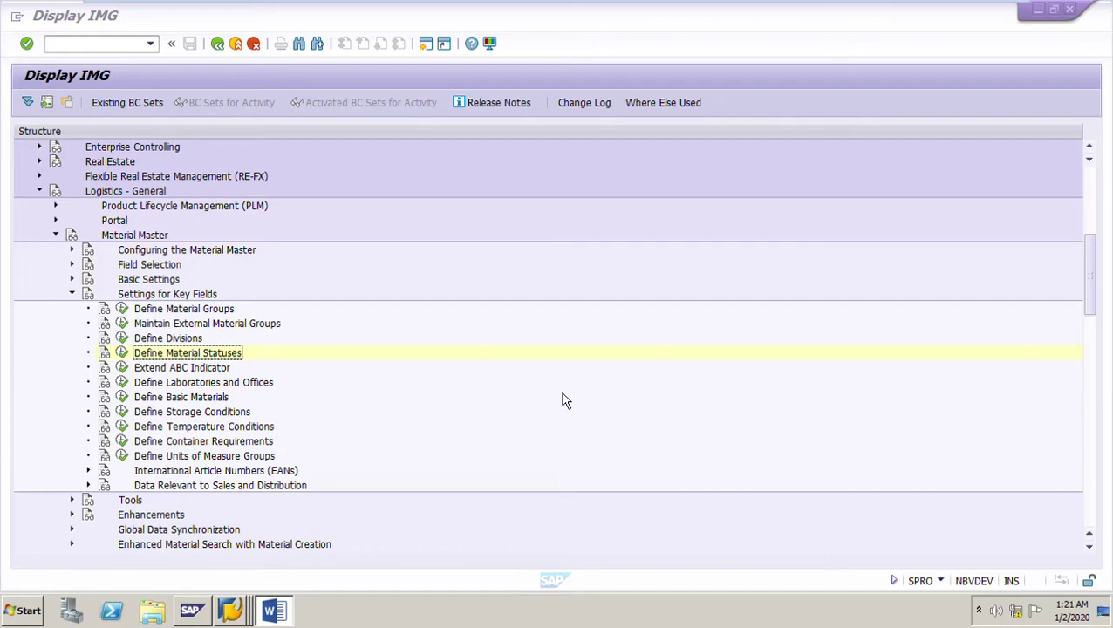
- Switch to the Word guide and review the material status section through to Exercise 1, Material Master Record Maintenance
key(alt+Tab)
scroll(646, 401, down, 5)
scroll(647, 402, down, 10)
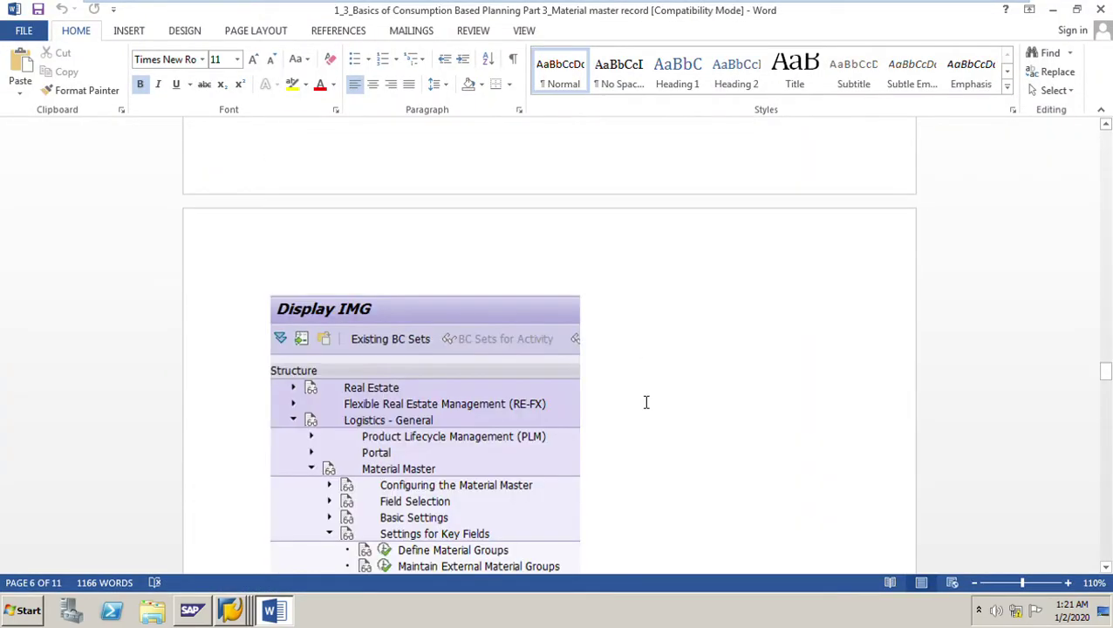
scroll(602, 408, down, 6)
scroll(602, 408, down, 10)
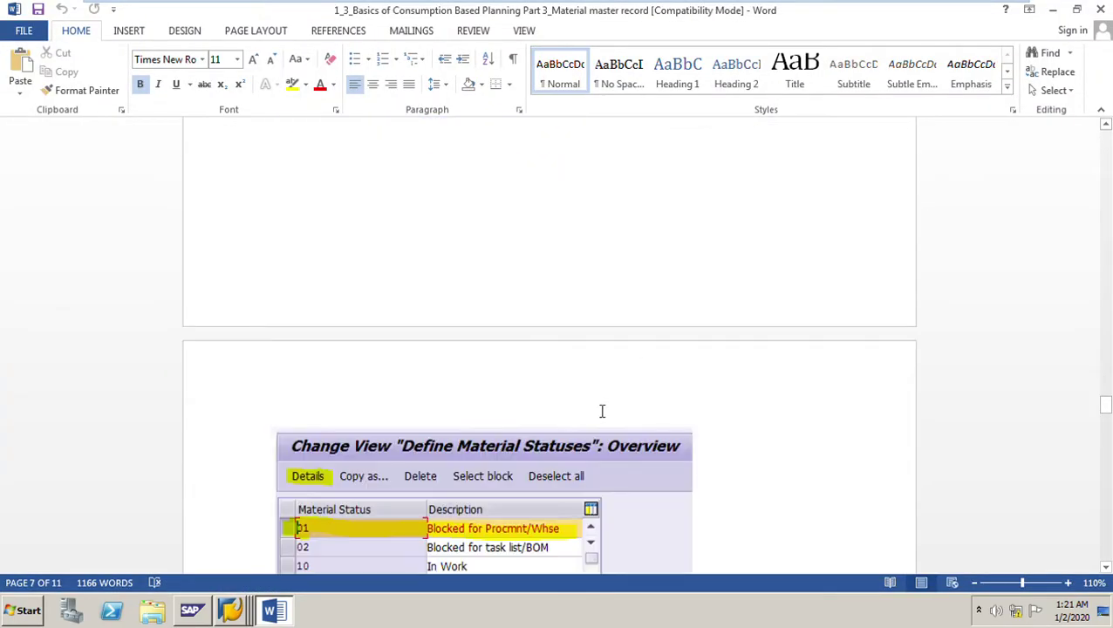
scroll(574, 396, down, 7)
scroll(578, 407, down, 4)
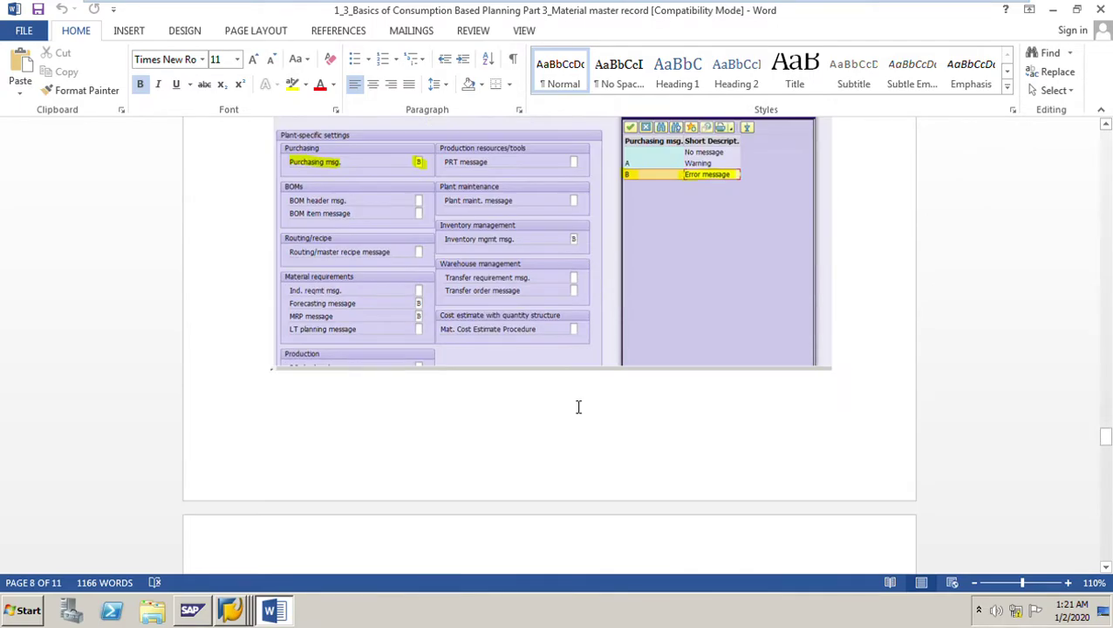
scroll(583, 416, down, 6)
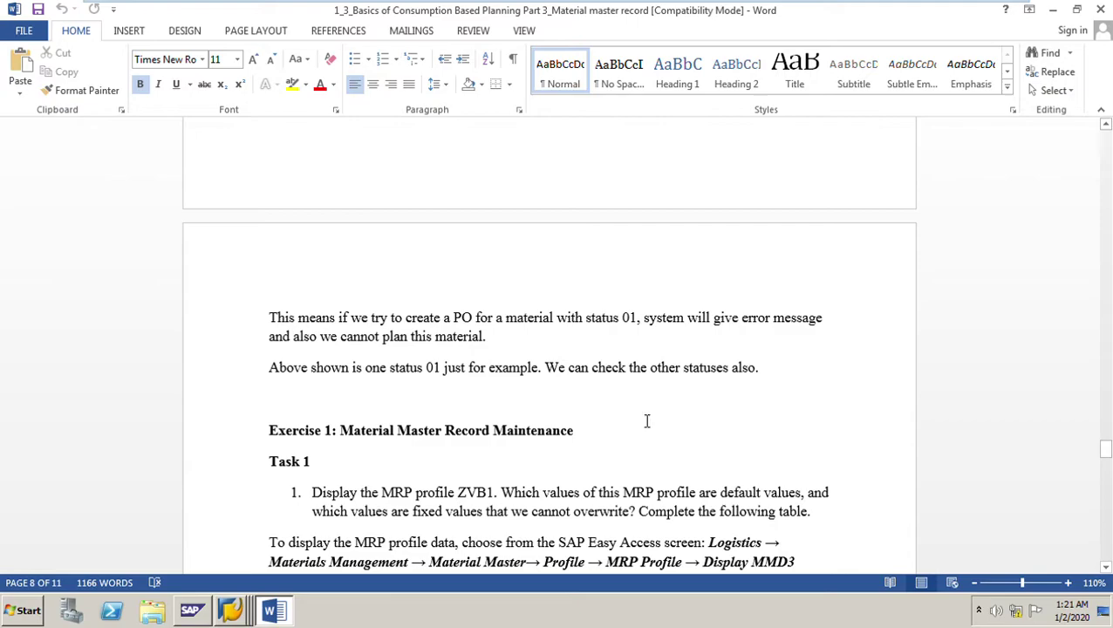
scroll(648, 421, down, 3)
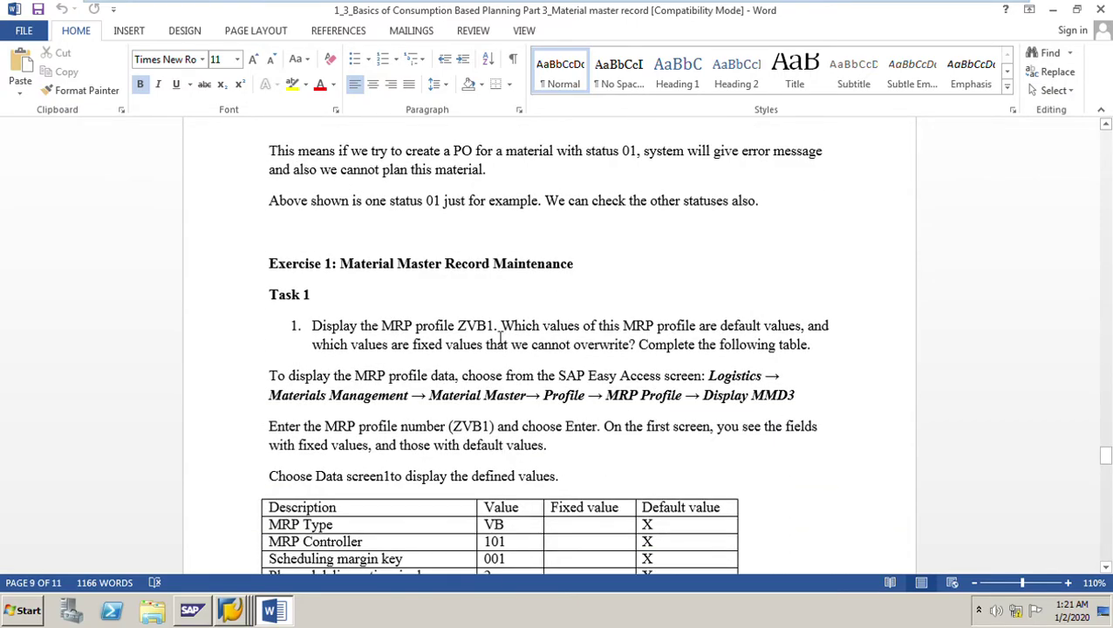
- Read the fixed and default values of MRP profile ZVB1 in Task 1 and the data for the new raw material
scroll(668, 359, down, 2)
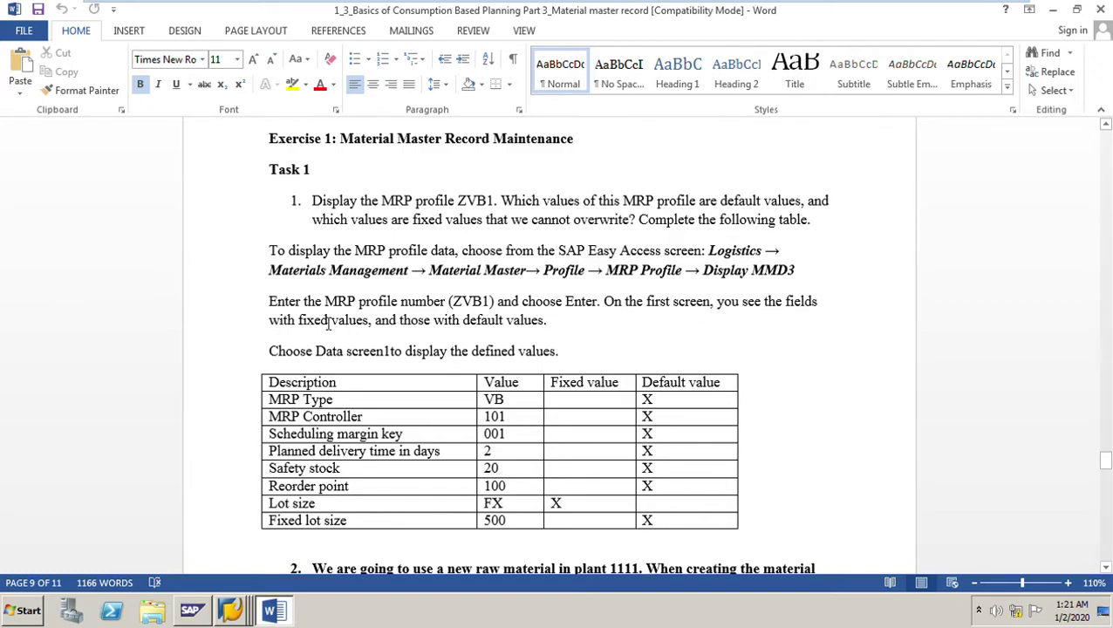
scroll(607, 405, down, 3)
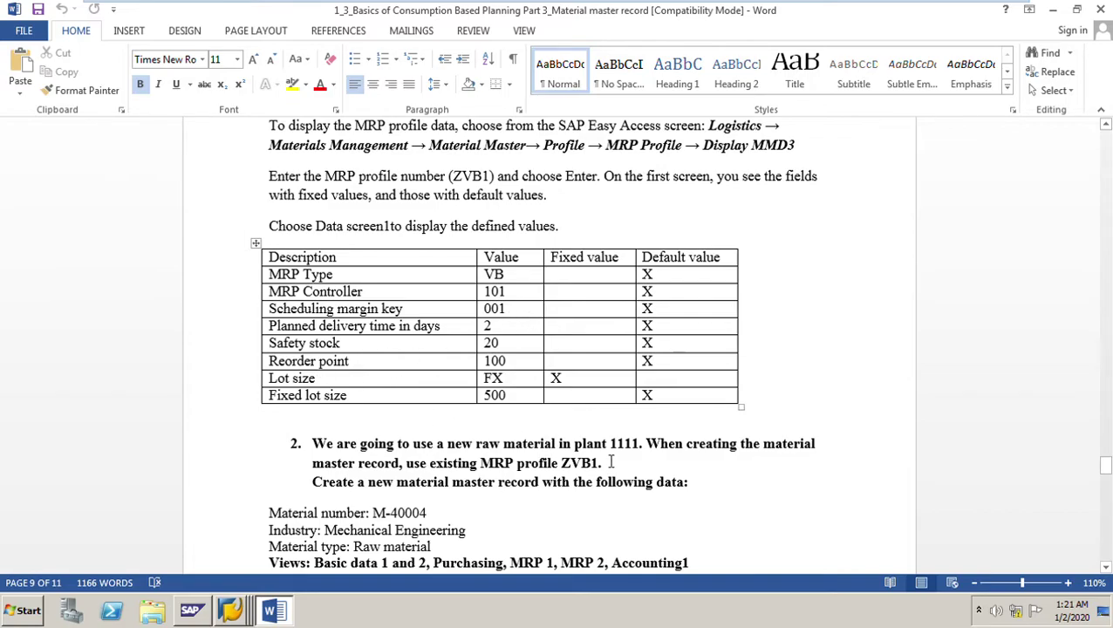
scroll(563, 491, down, 3)
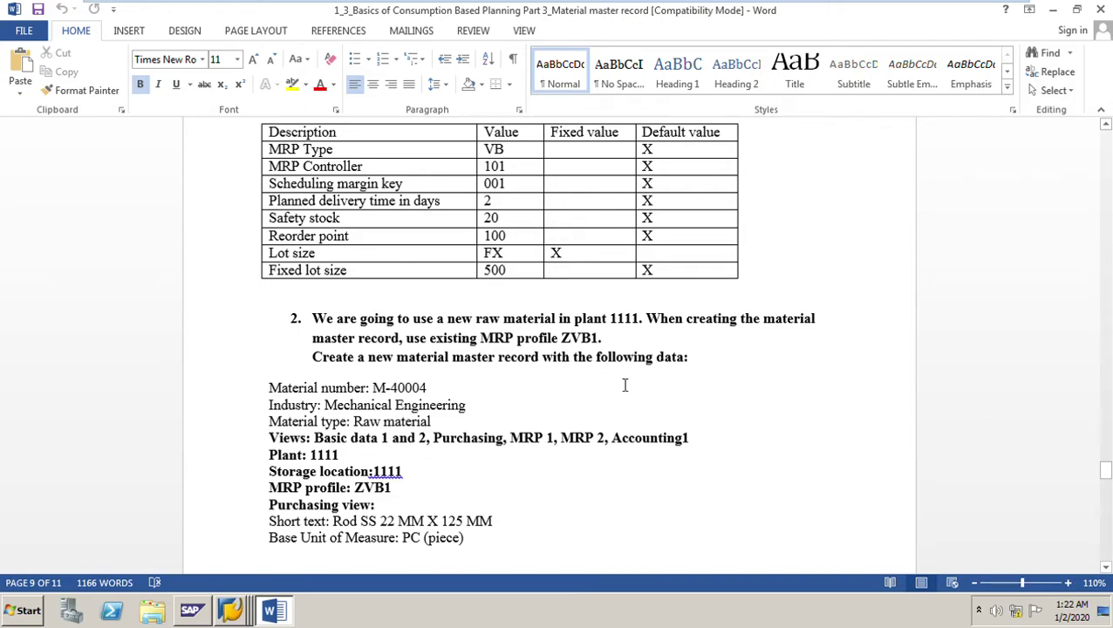
scroll(701, 390, down, 3)
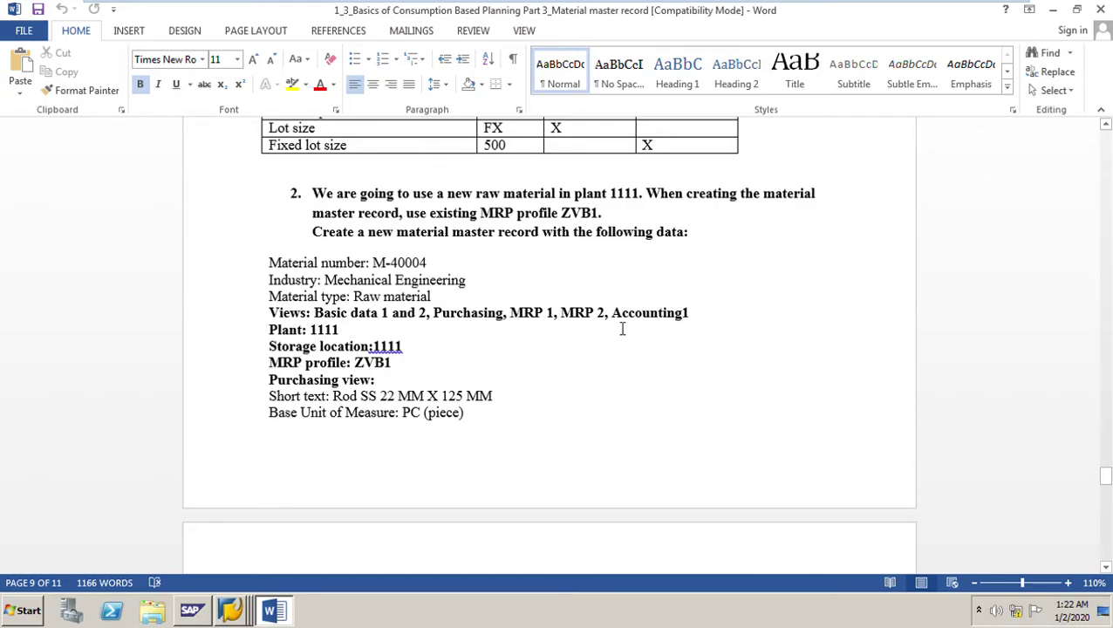
- Examine the accounting data, reorder point instructions and monthly consumption table, and return to the data for the new material
scroll(568, 369, down, 8)
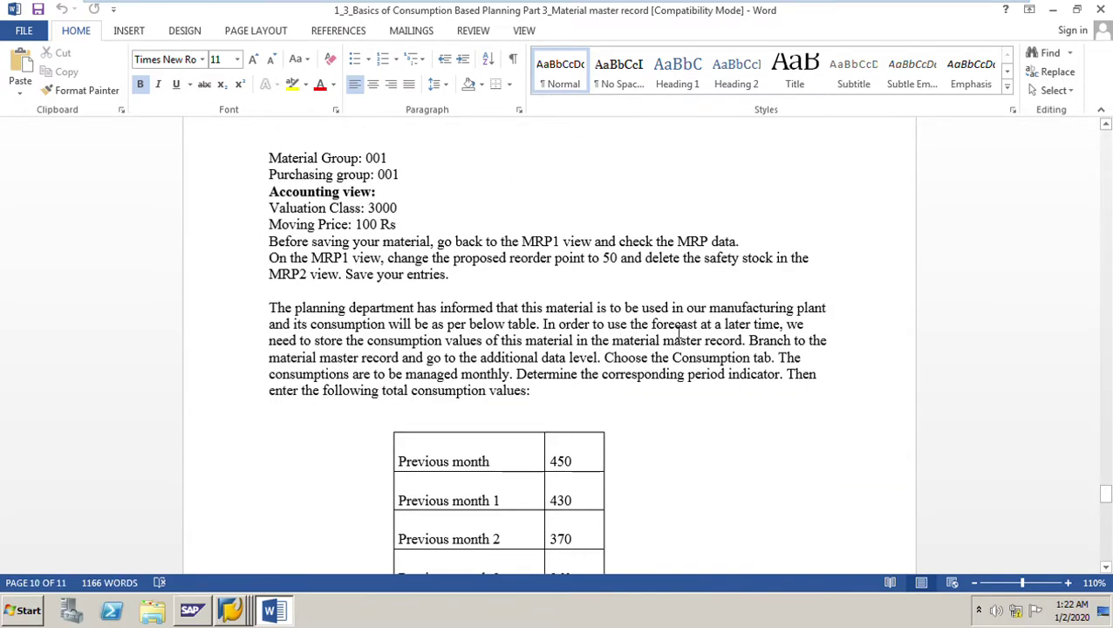
scroll(681, 333, down, 3)
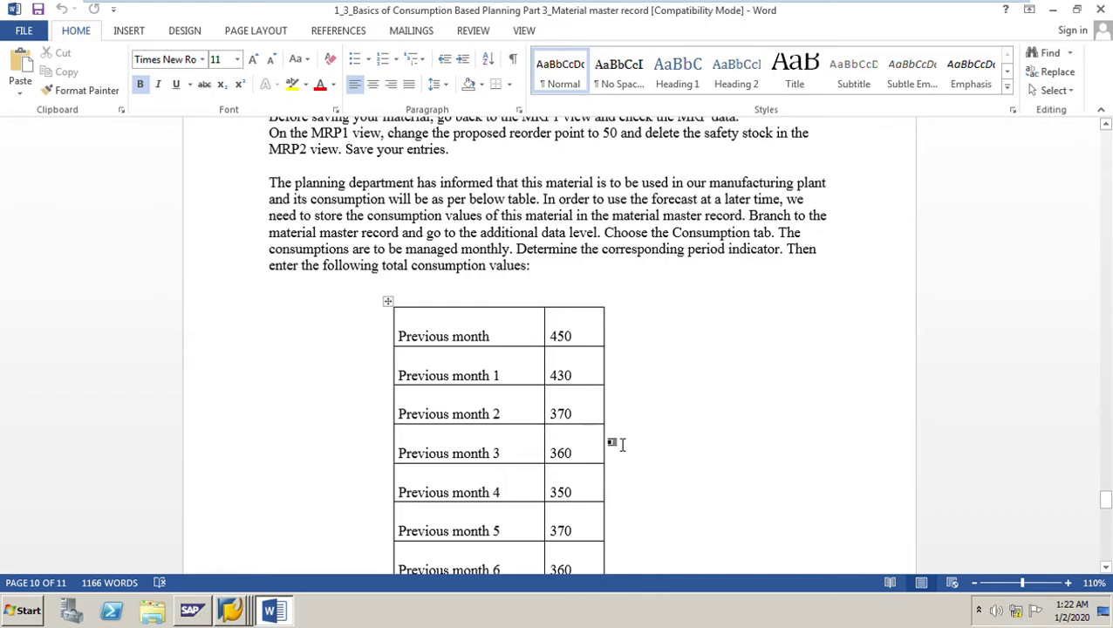
scroll(620, 443, down, 3)
scroll(630, 445, down, 3)
scroll(632, 447, up, 3)
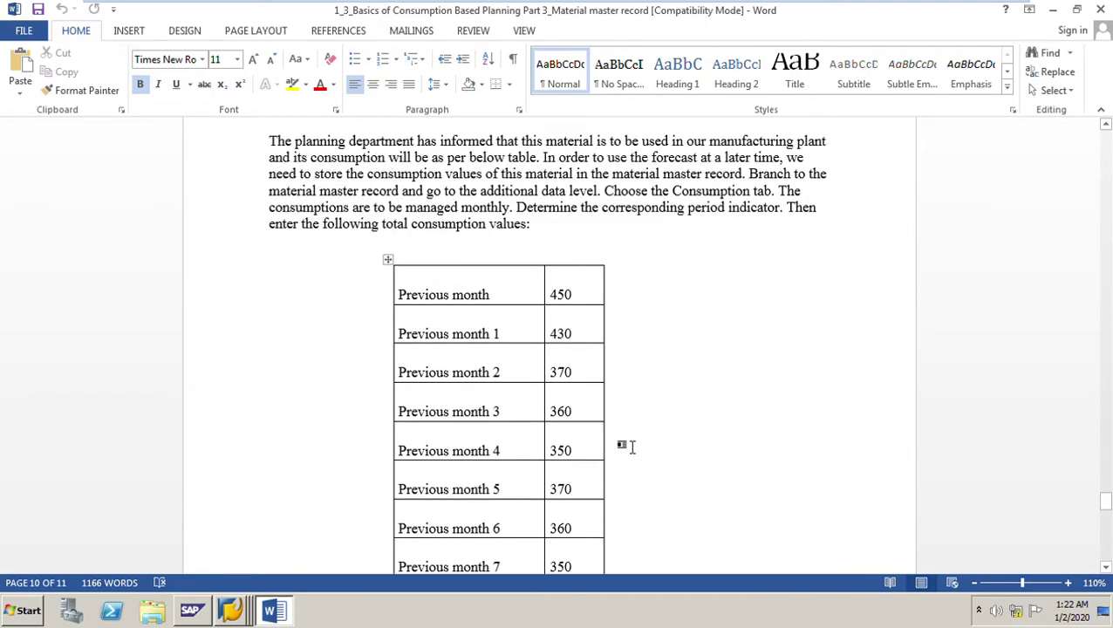
scroll(633, 447, up, 1)
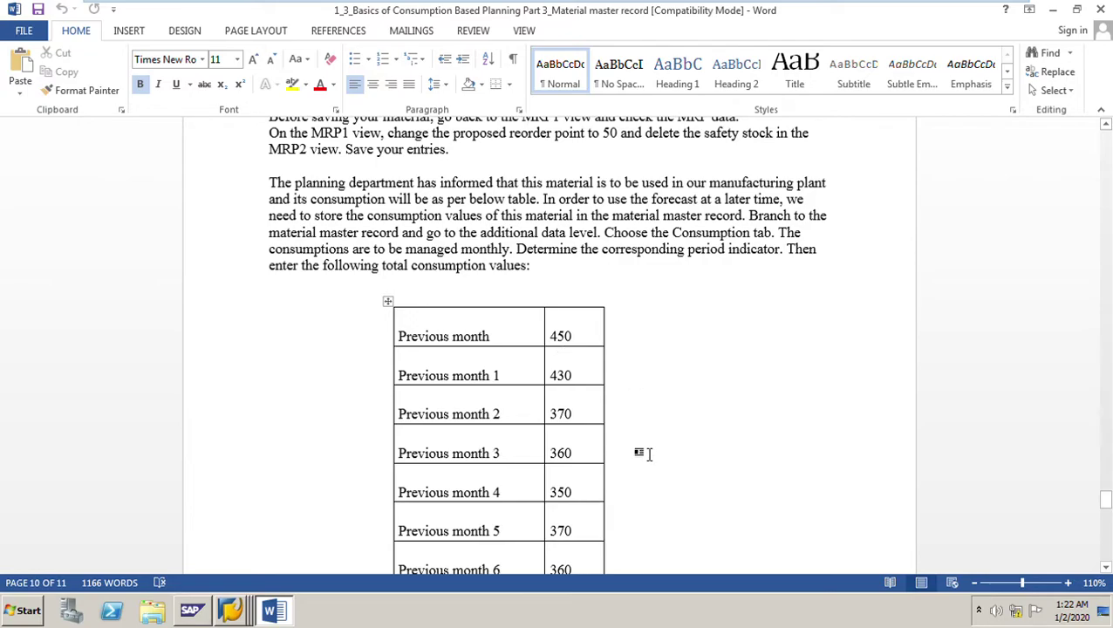
scroll(650, 454, down, 8)
scroll(649, 449, up, 8)
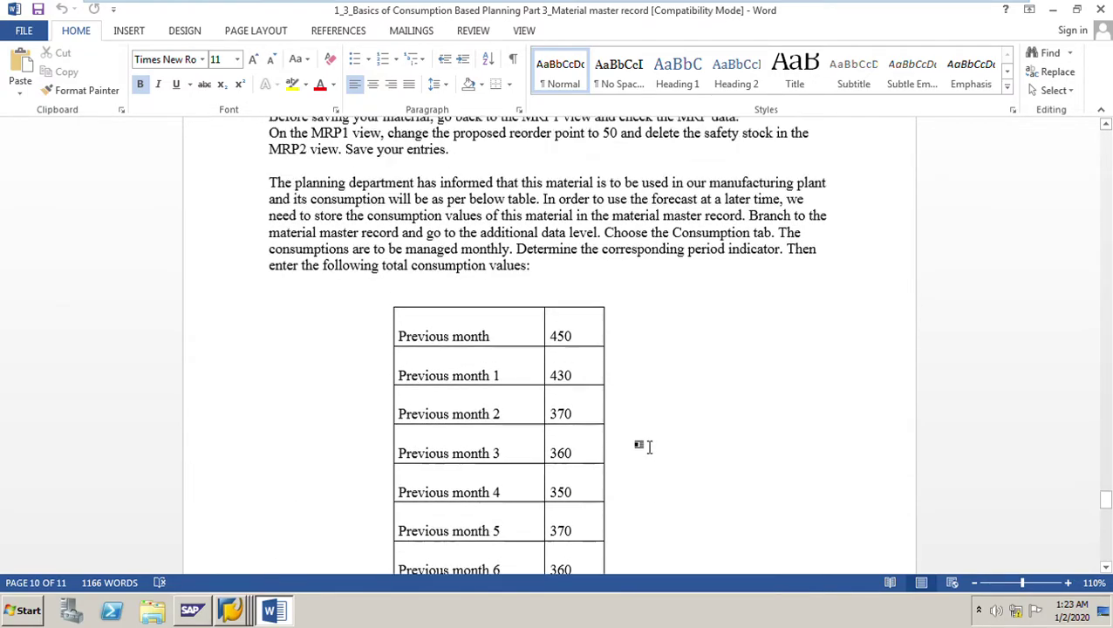
scroll(646, 447, down, 7)
scroll(654, 434, up, 6)
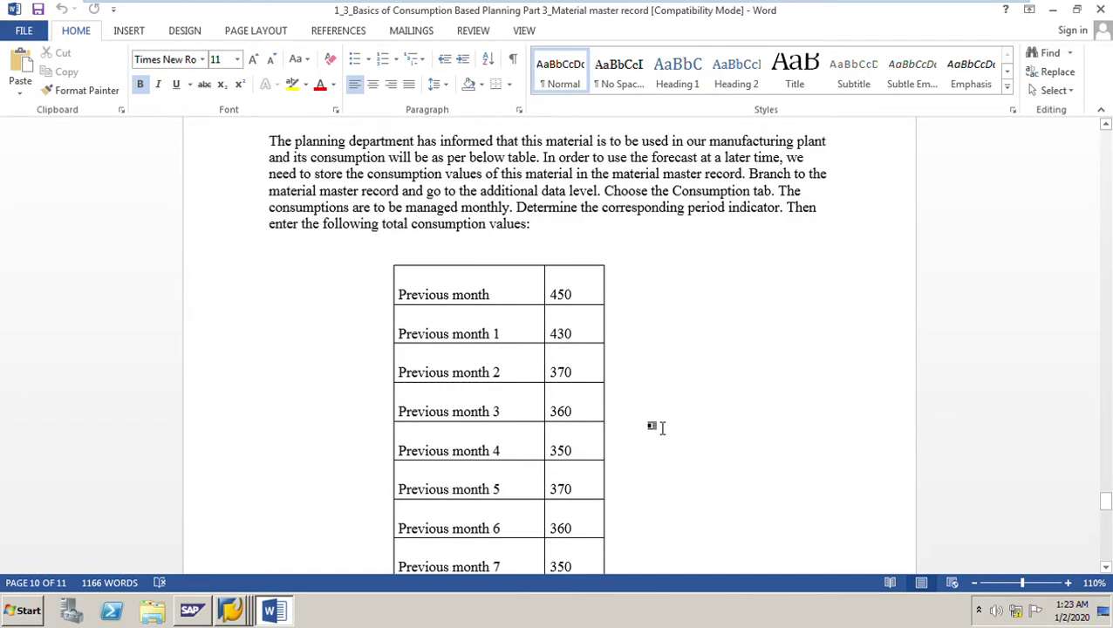
scroll(660, 428, up, 12)
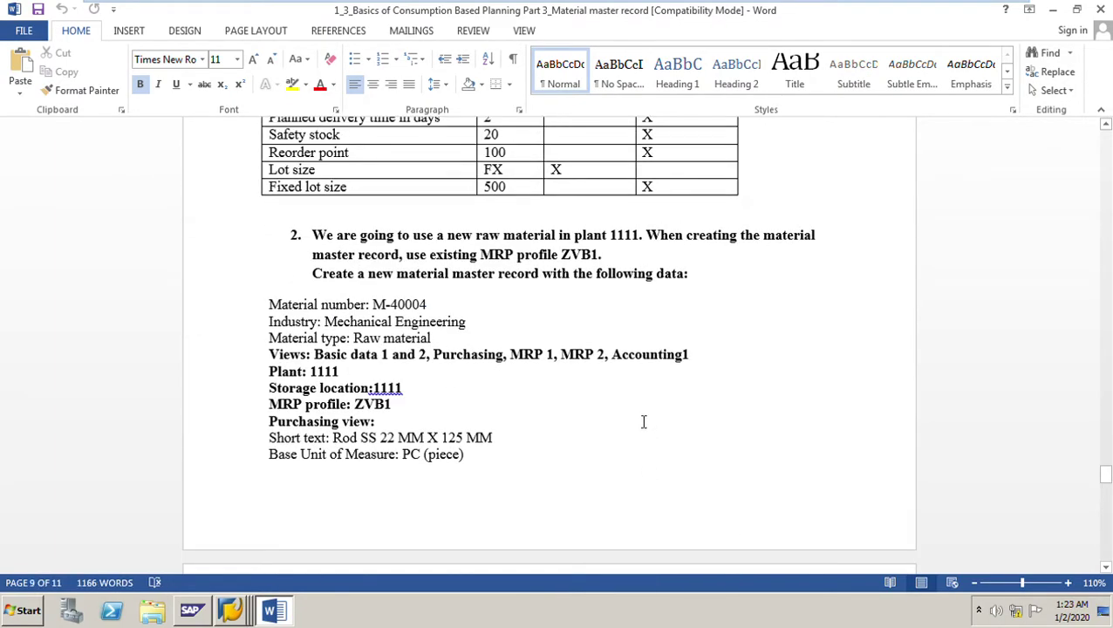
- Switch to the SAP Easy Access session and start transaction MM01 to create a material
right_click(246, 622)
click(601, 449)
right_click(229, 614)
click(218, 573)
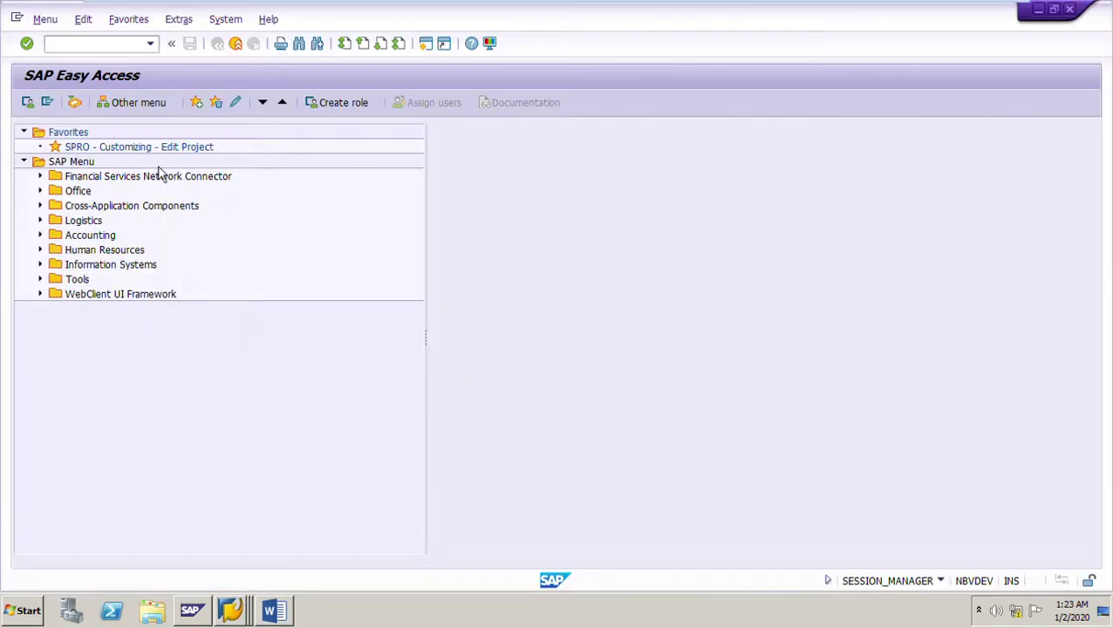
click(125, 49)
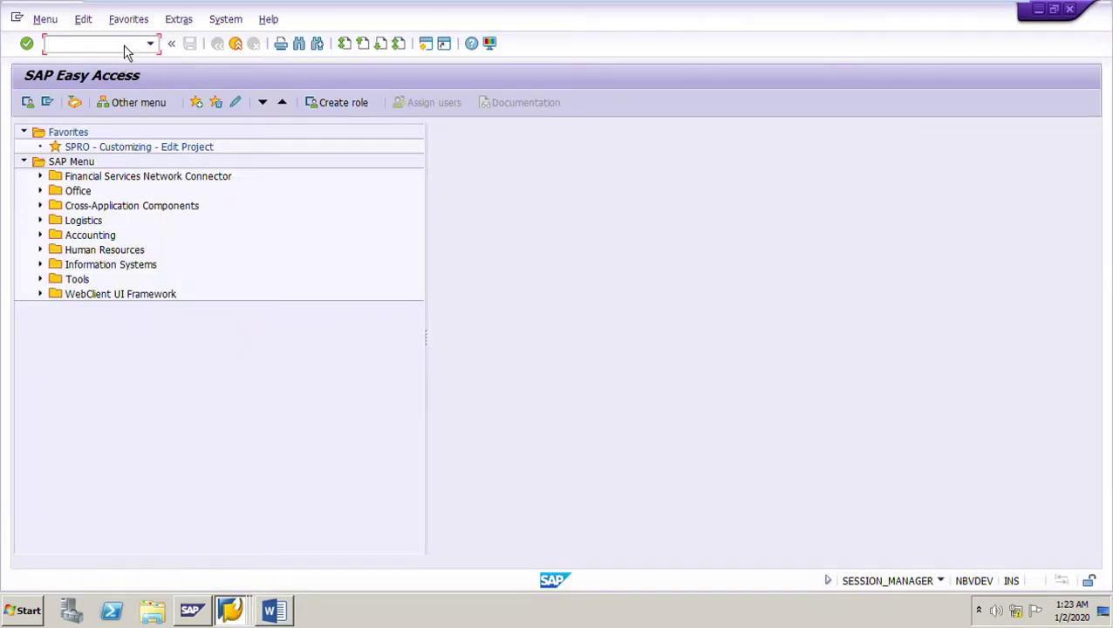
text(MM01)
key(Return)
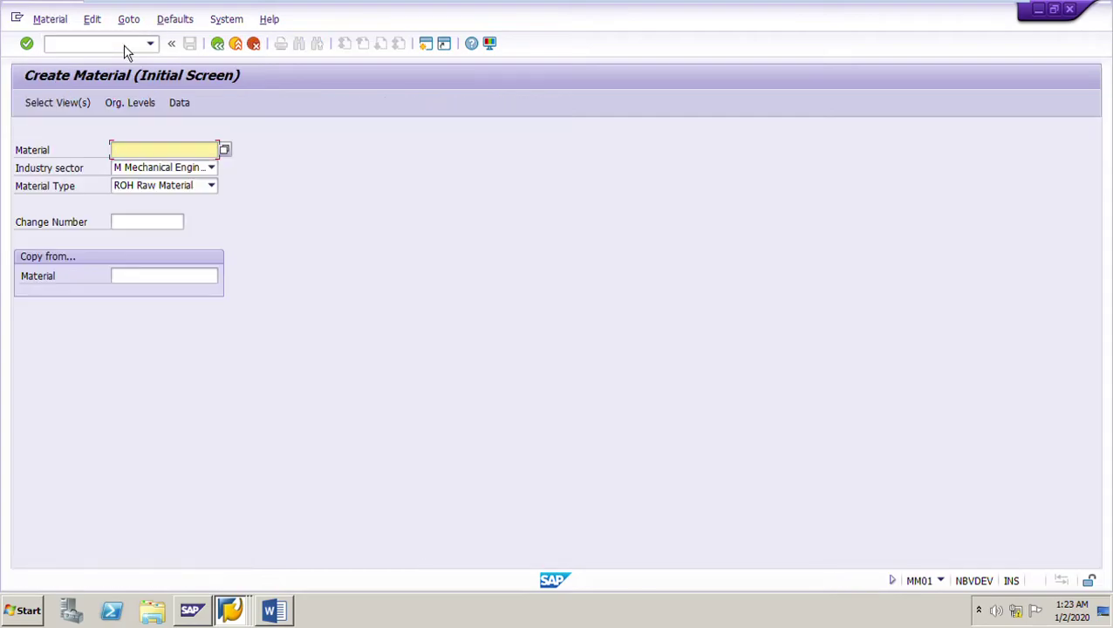
- Enter M-40004 as the material number and proceed to the view selection
key(BackSpace)
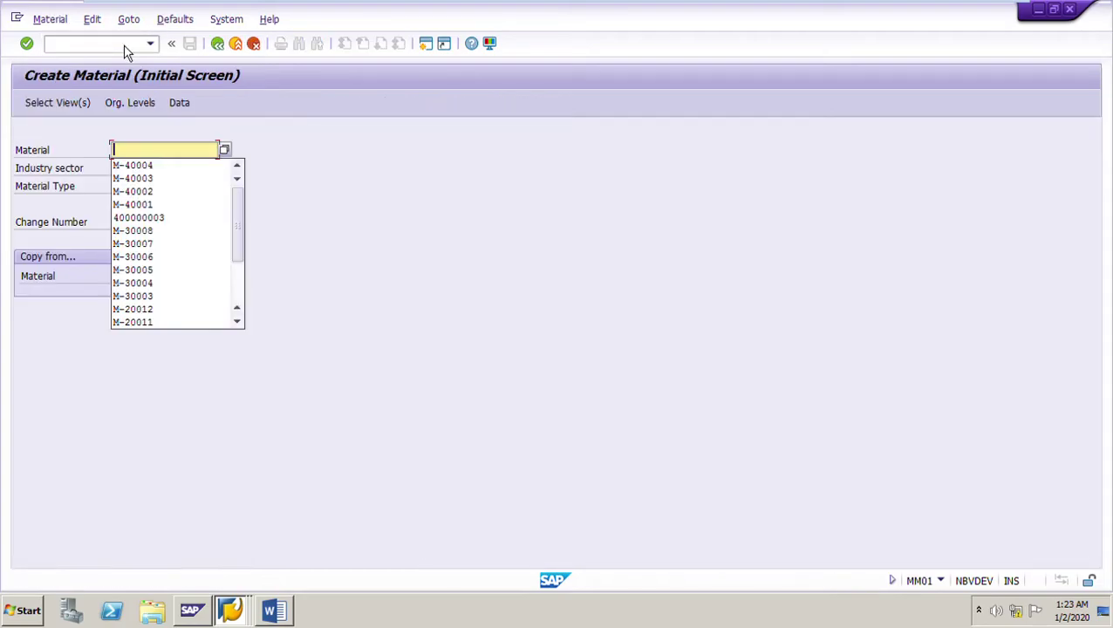
click(140, 166)
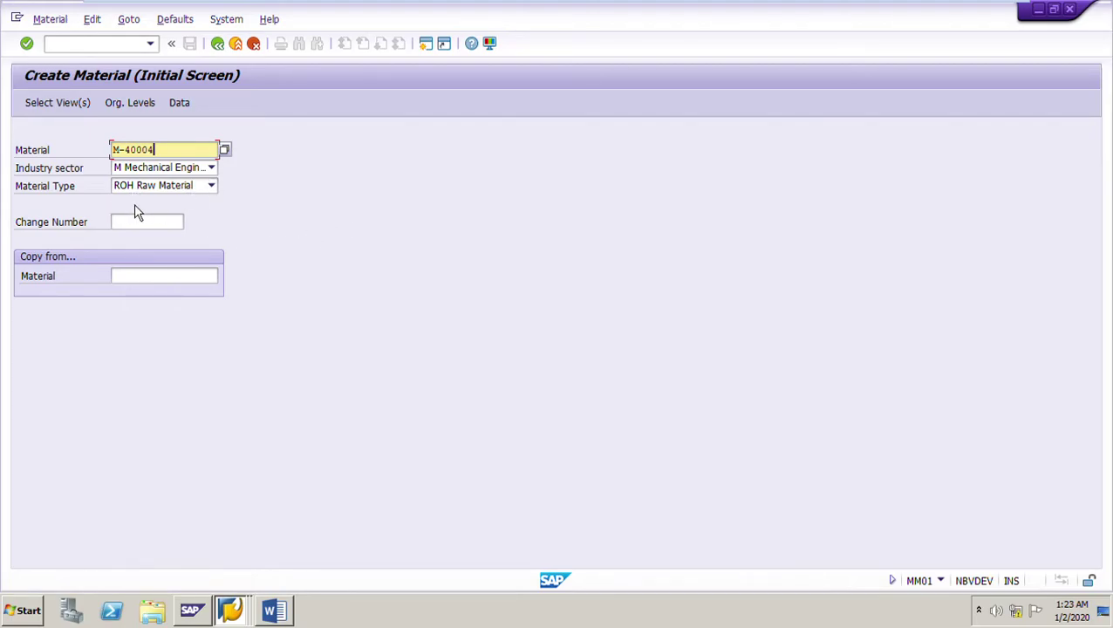
key(Return)
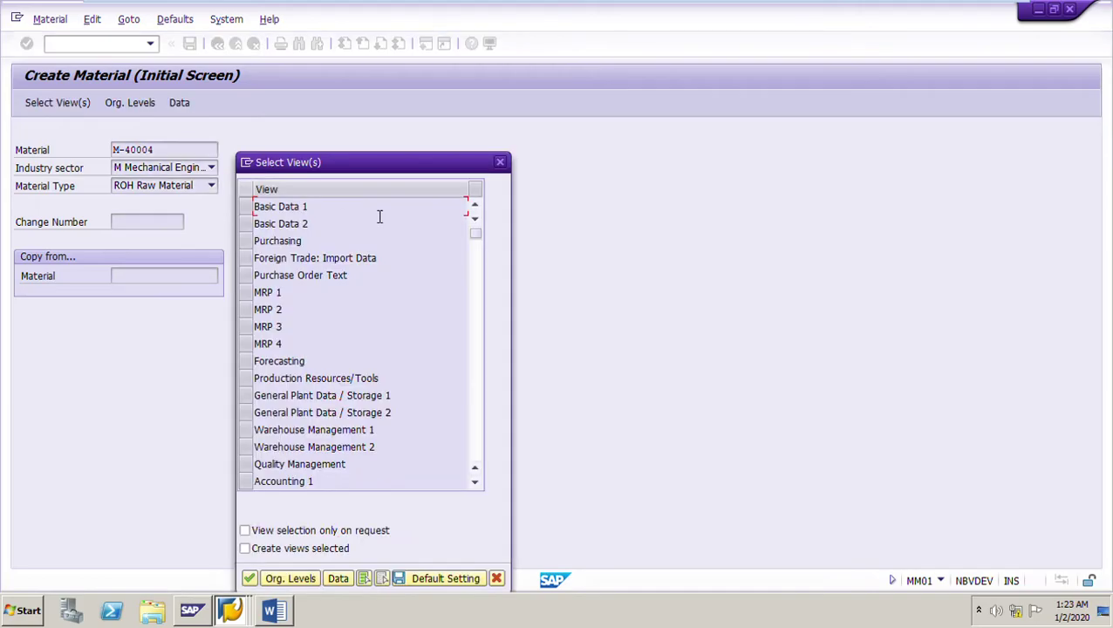
- Select the views Basic Data 1, Basic Data 2, Purchasing, MRP 1, MRP 2 and Accounting 1, and proceed to the organizational levels
drag(260, 217, 266, 318)
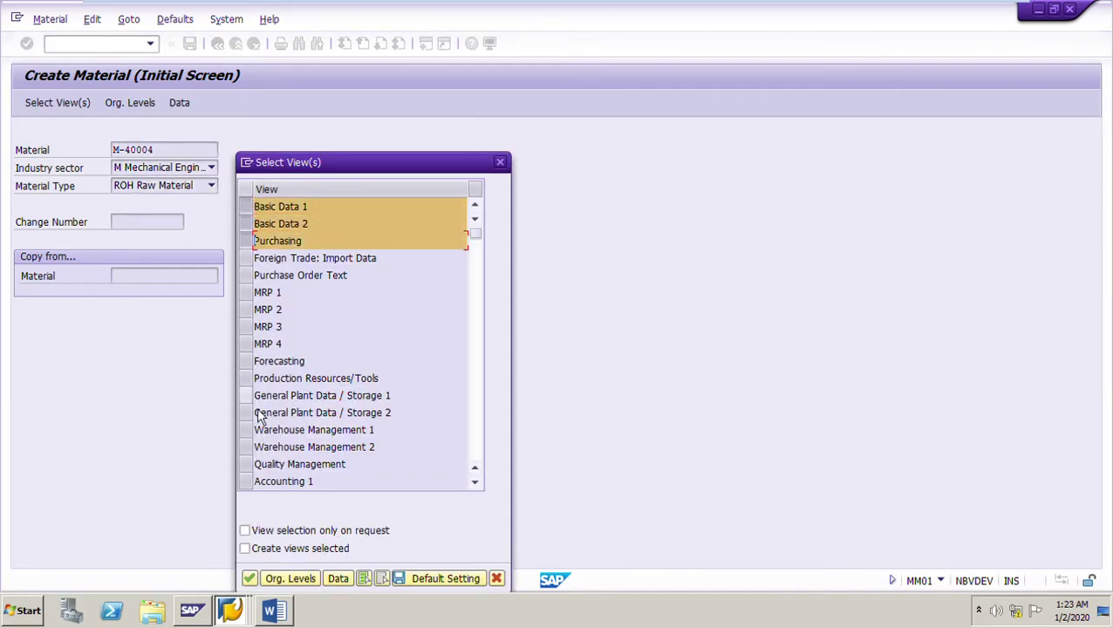
click(249, 294)
click(250, 311)
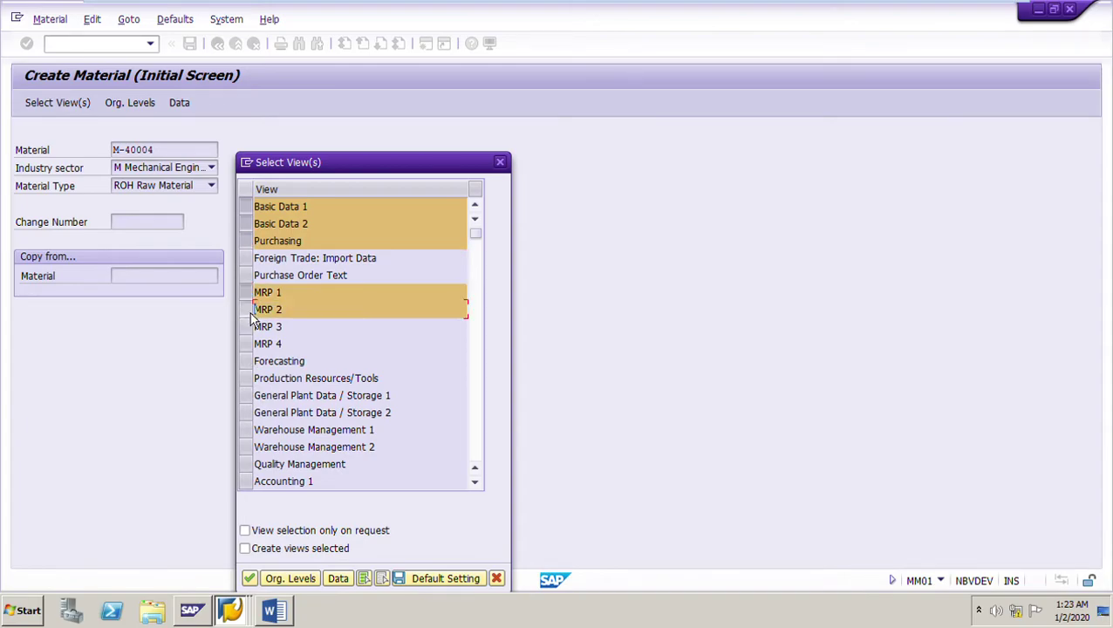
click(247, 481)
key(Return)
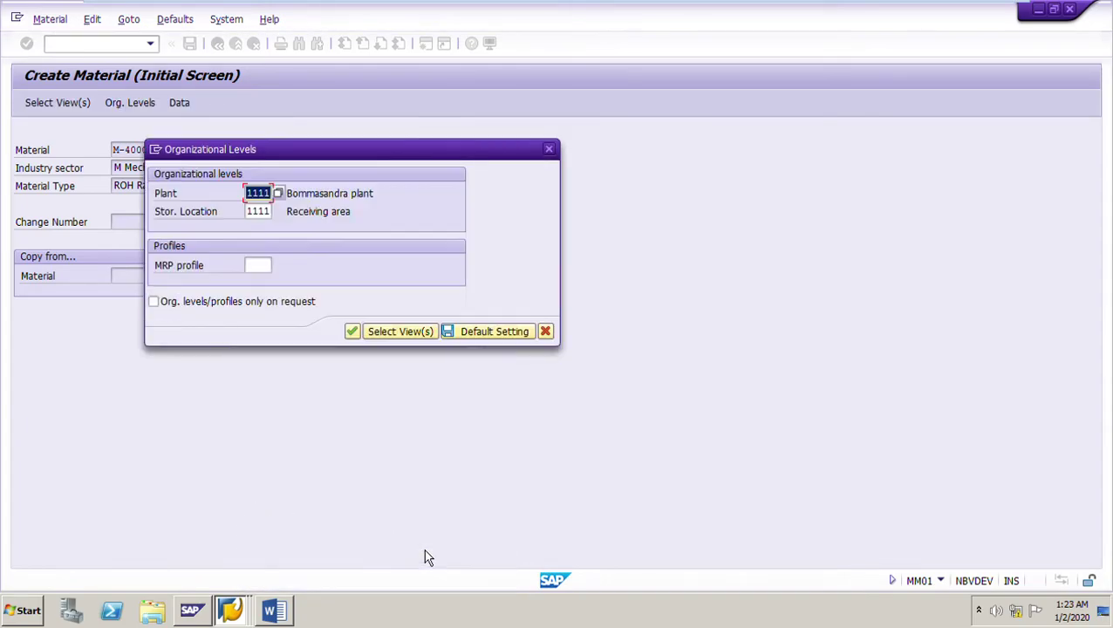
- Enter MRP profile ZVB1 for plant 1111 and storage location 1111, and confirm the organizational levels
click(267, 195)
key(Tab)
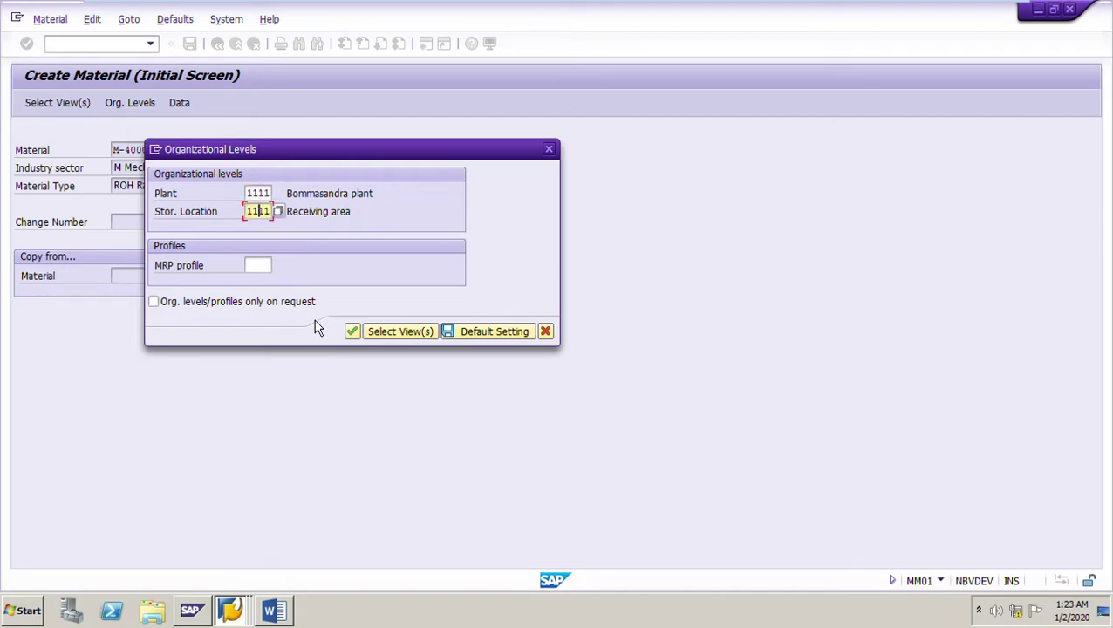
click(268, 266)
click(276, 610)
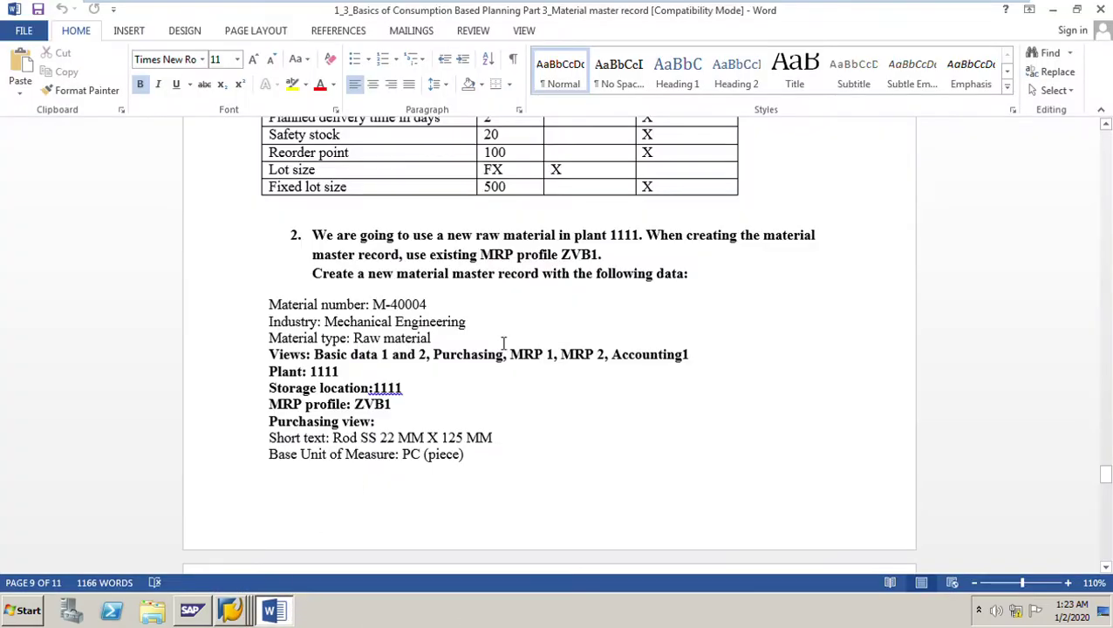
drag(563, 255, 600, 256)
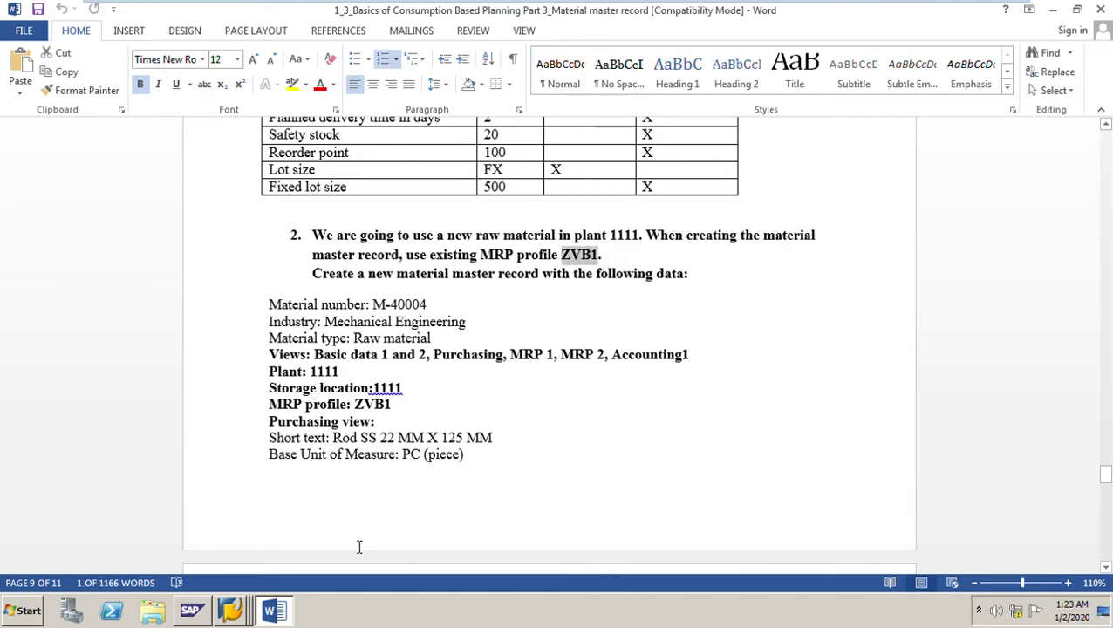
click(230, 610)
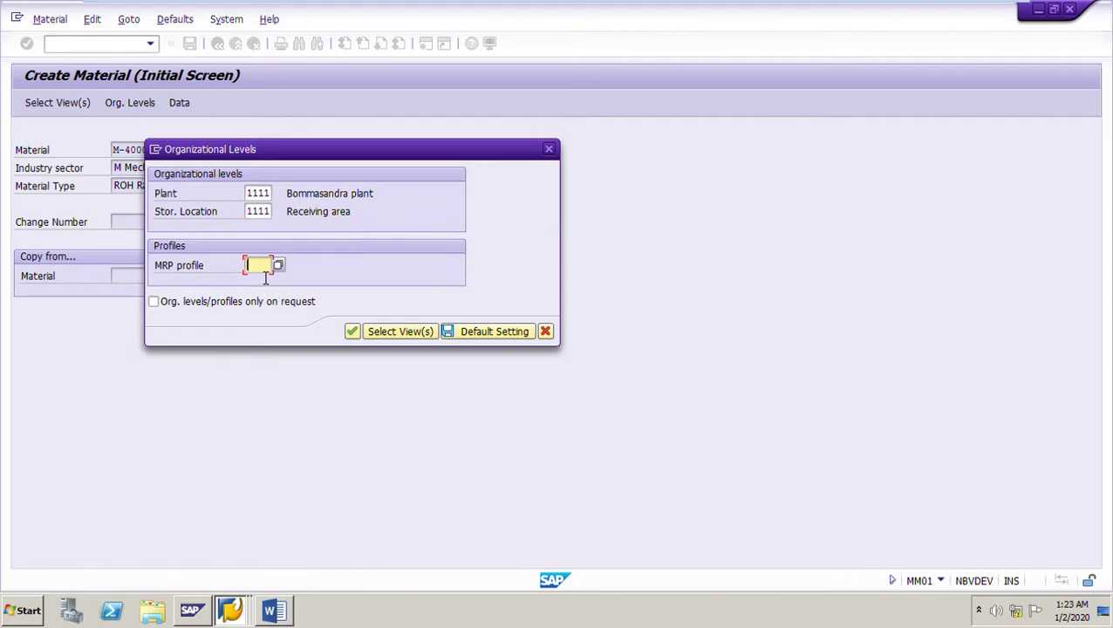
text(Z)
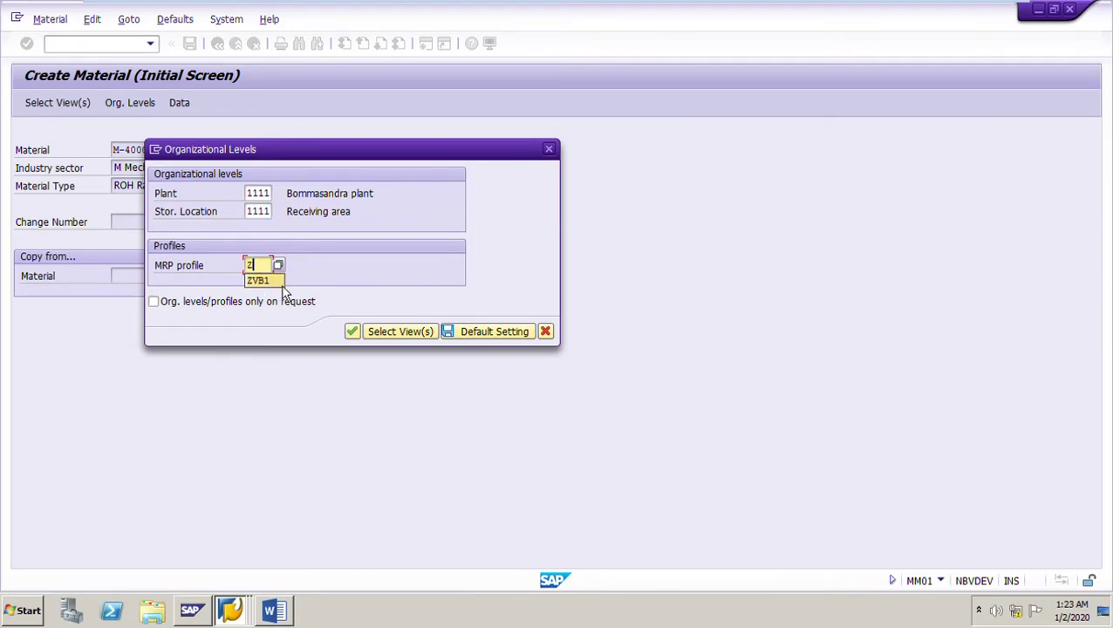
click(271, 281)
click(363, 342)
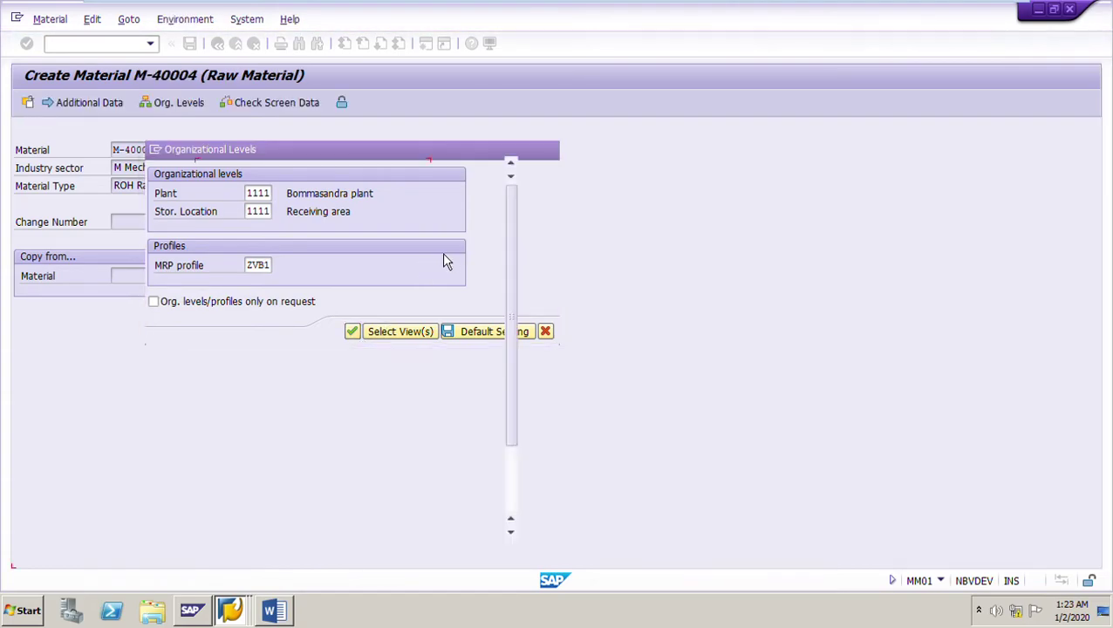
- Copy the short text "Rod SS 22 MM X 125 MM" from the Word document into the material description in SAP
click(290, 615)
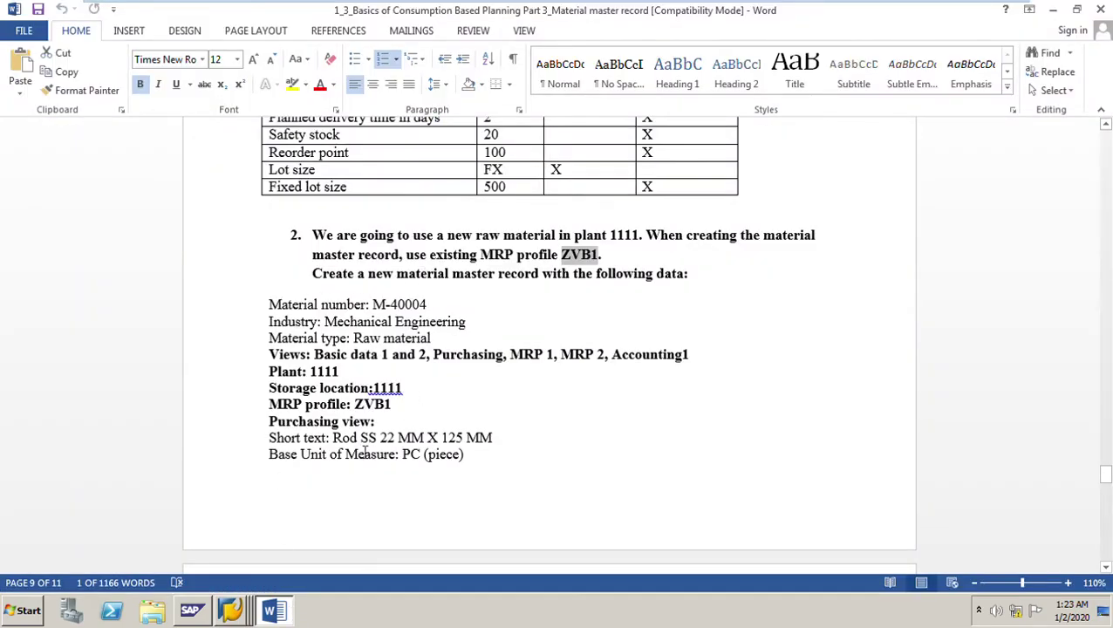
drag(332, 439, 506, 441)
key(ctrl+c)
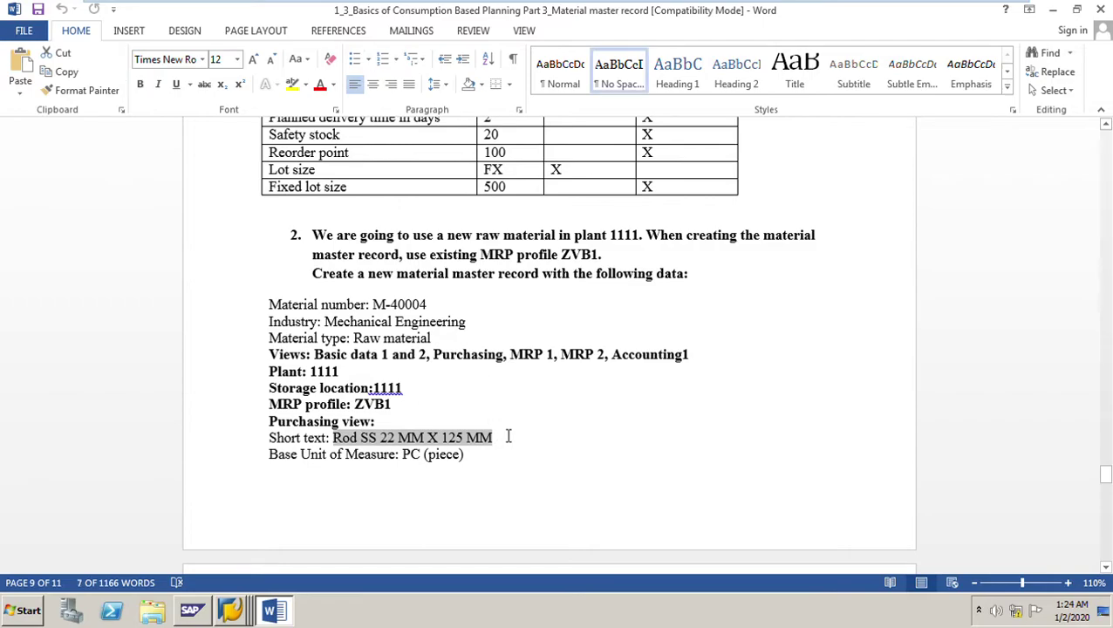
click(276, 613)
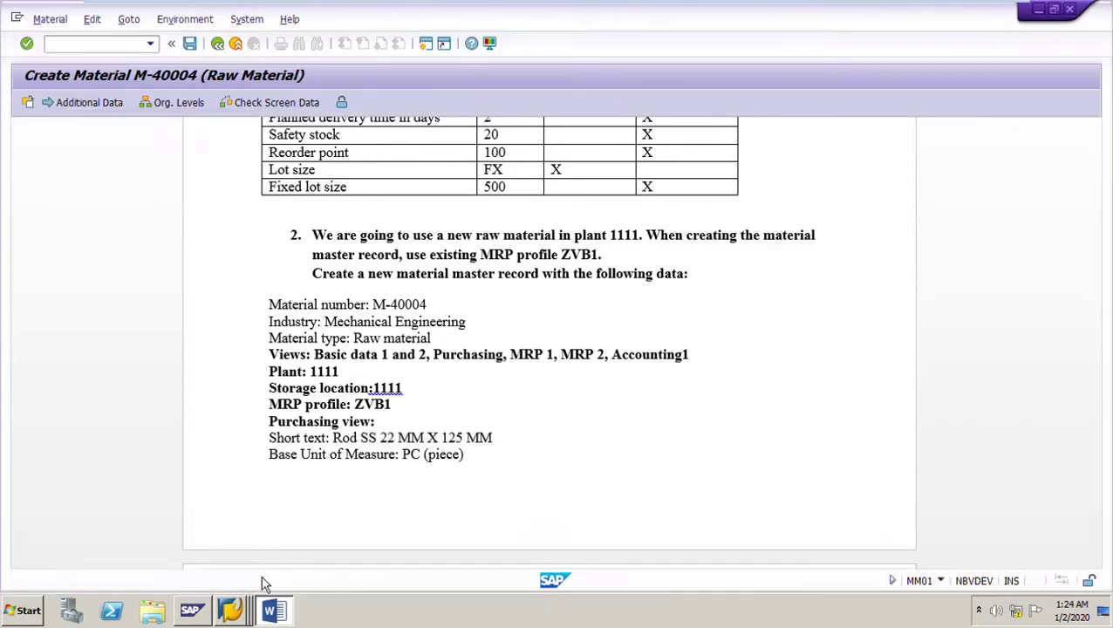
key(ctrl+v)
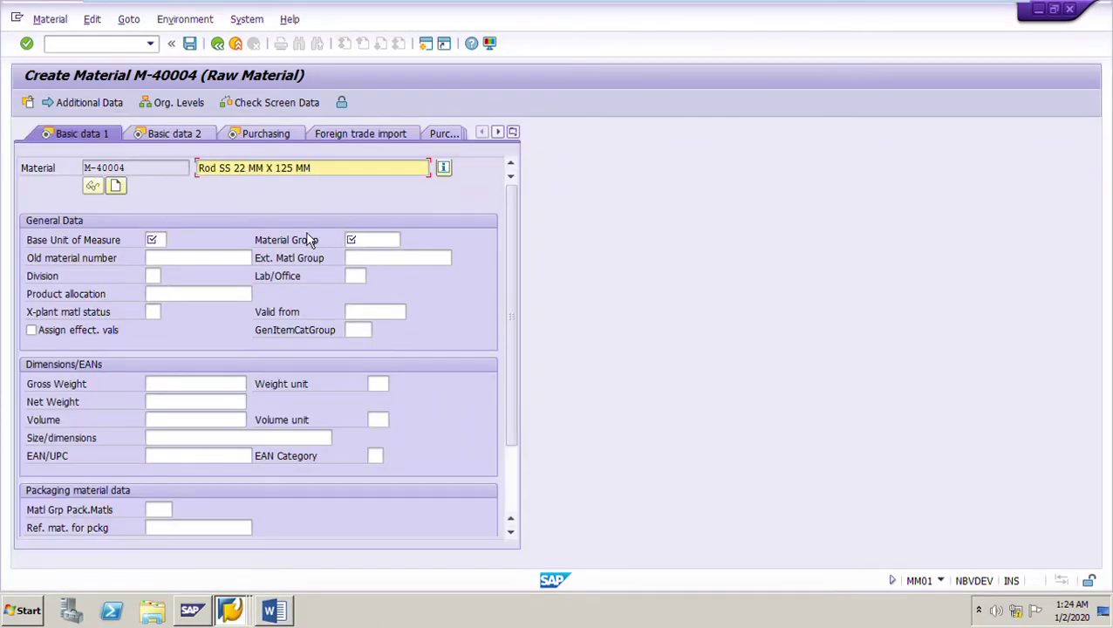
- Set the base unit of measure to PC and the material group to 001, and proceed to the Purchasing view
key(Tab)
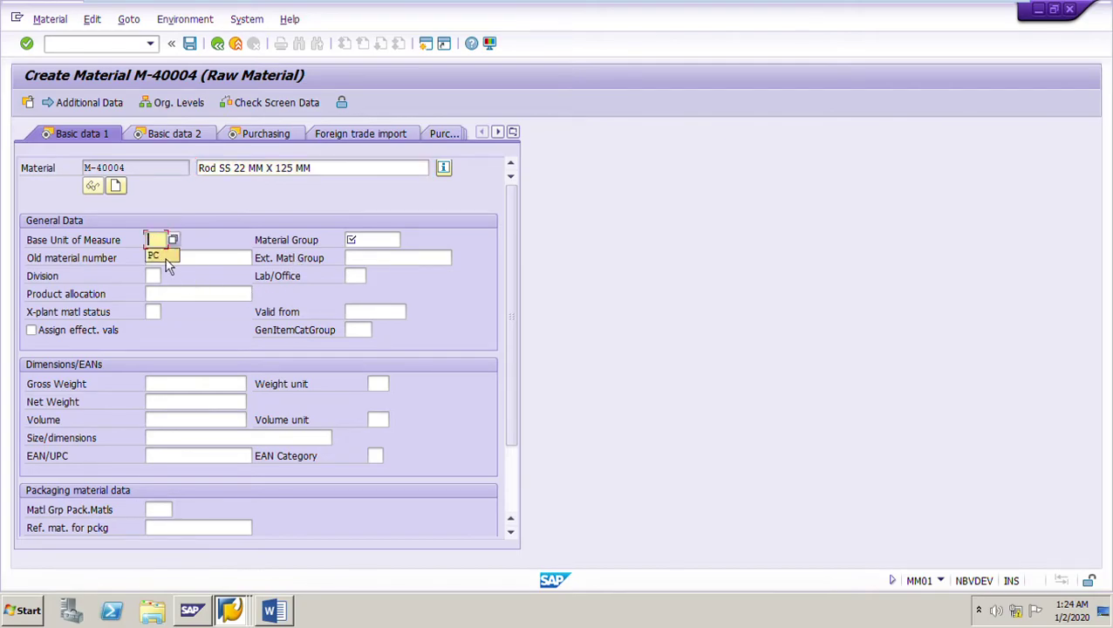
click(165, 256)
click(371, 243)
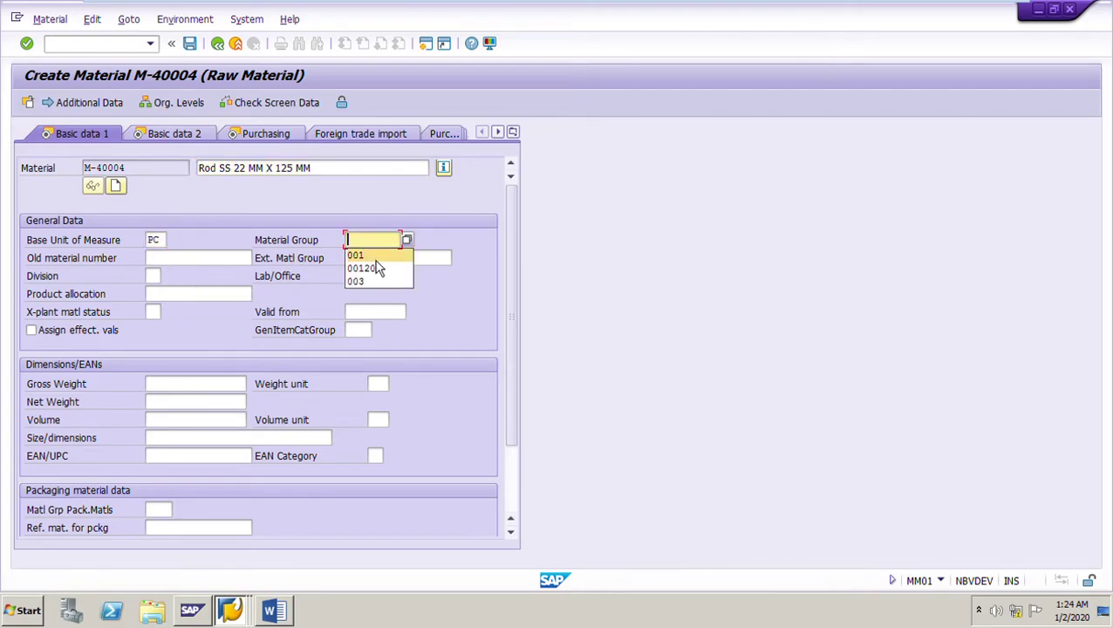
key(Return)
key(Return)
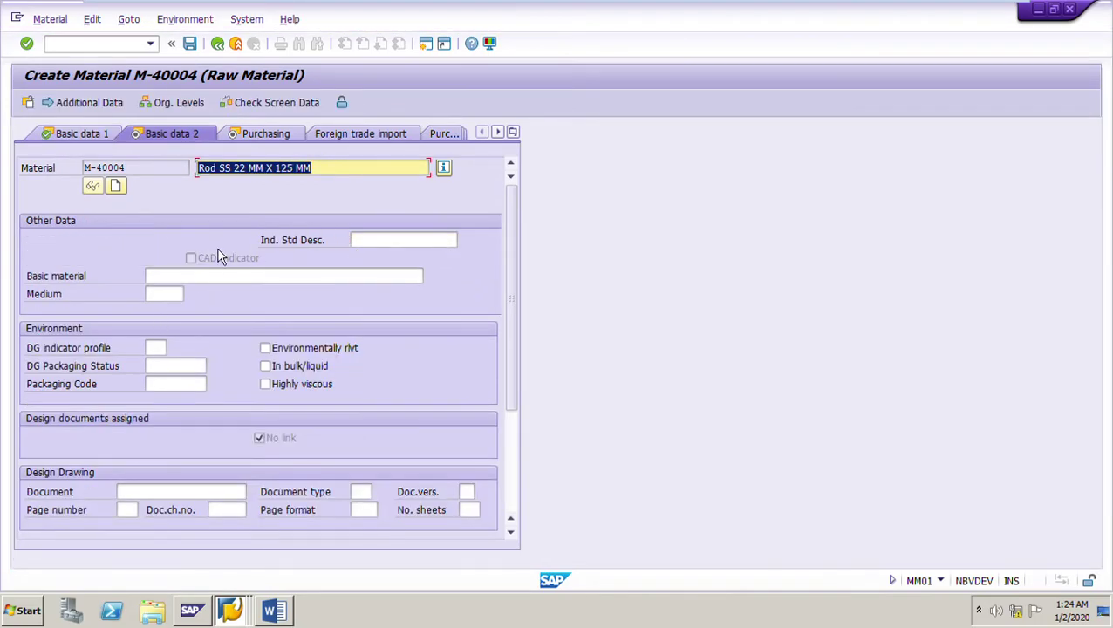
key(Return)
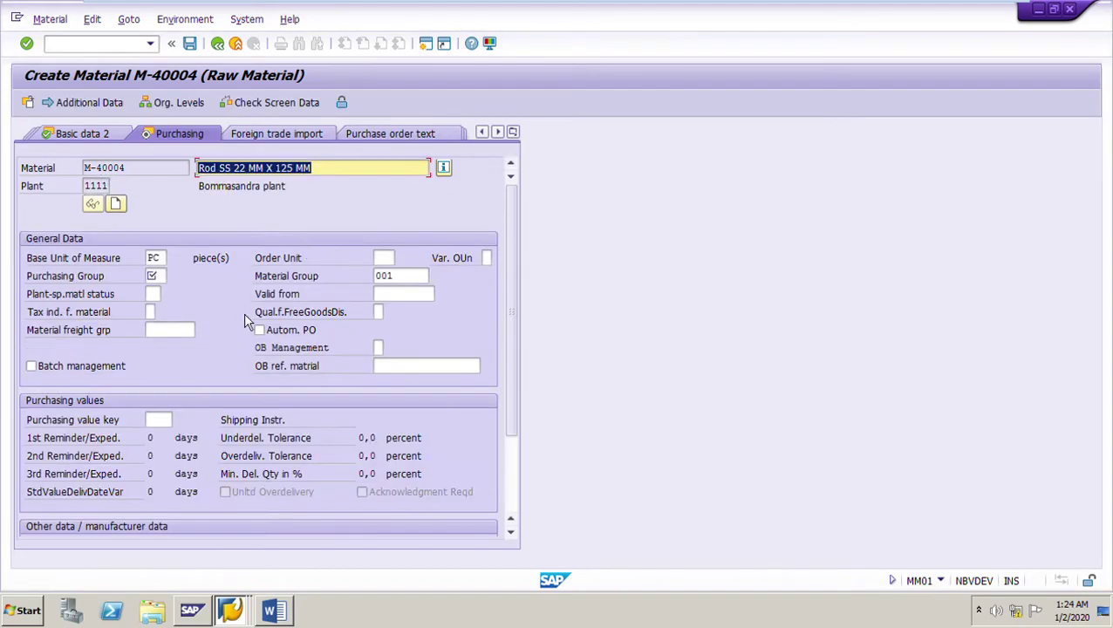
- Look up the purchasing group in the Word document, enter 001 in the Purchasing view and proceed to the MRP 1 view
click(158, 277)
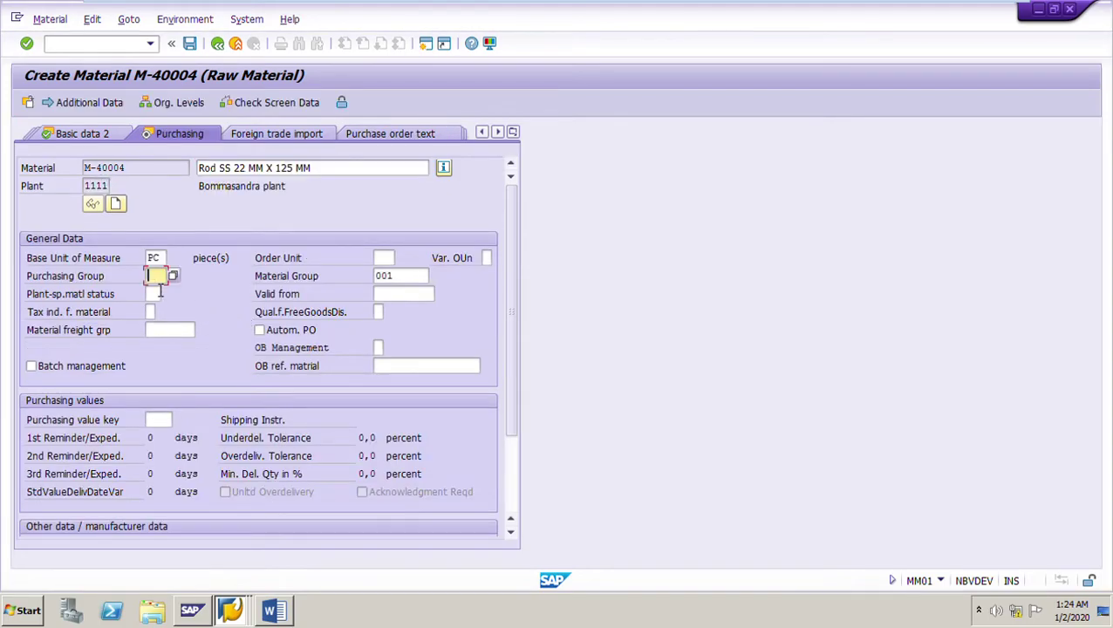
click(274, 611)
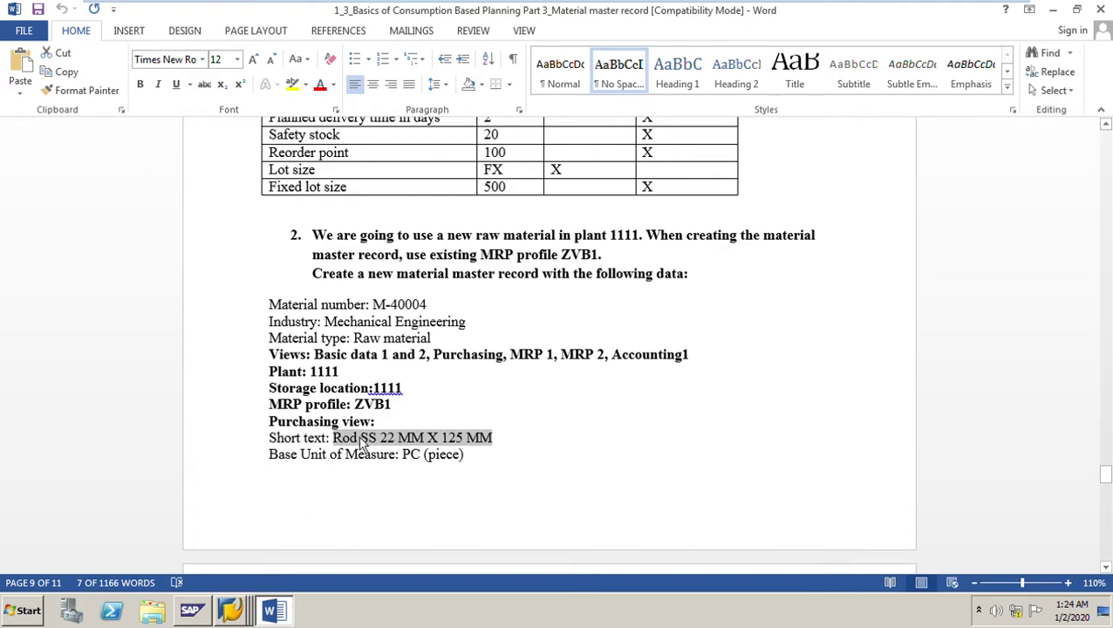
scroll(409, 453, down, 3)
scroll(410, 451, down, 3)
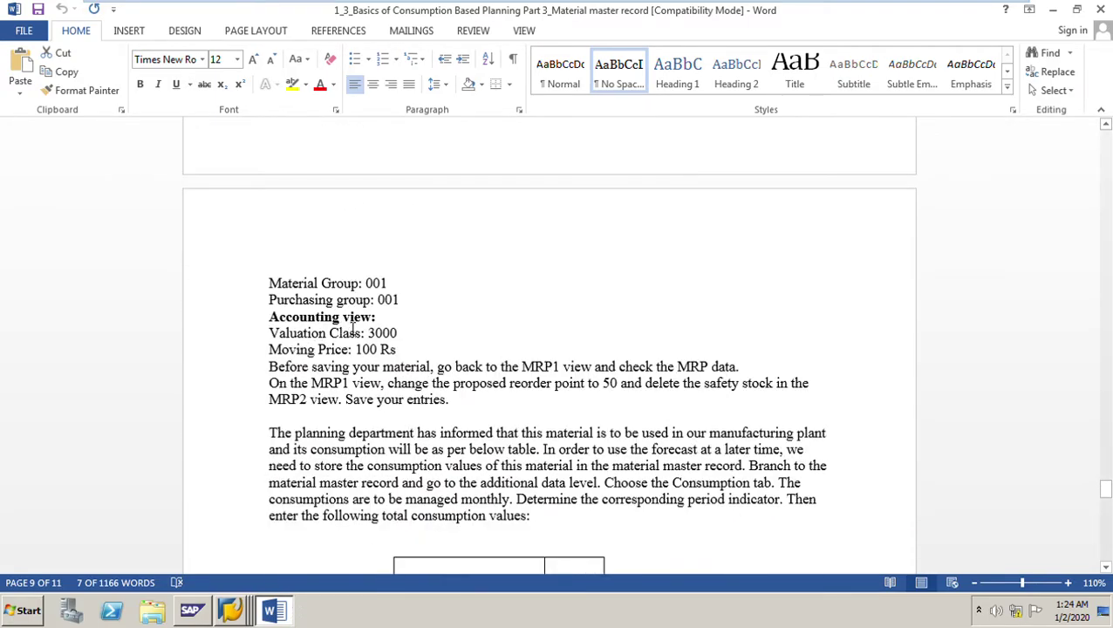
click(284, 622)
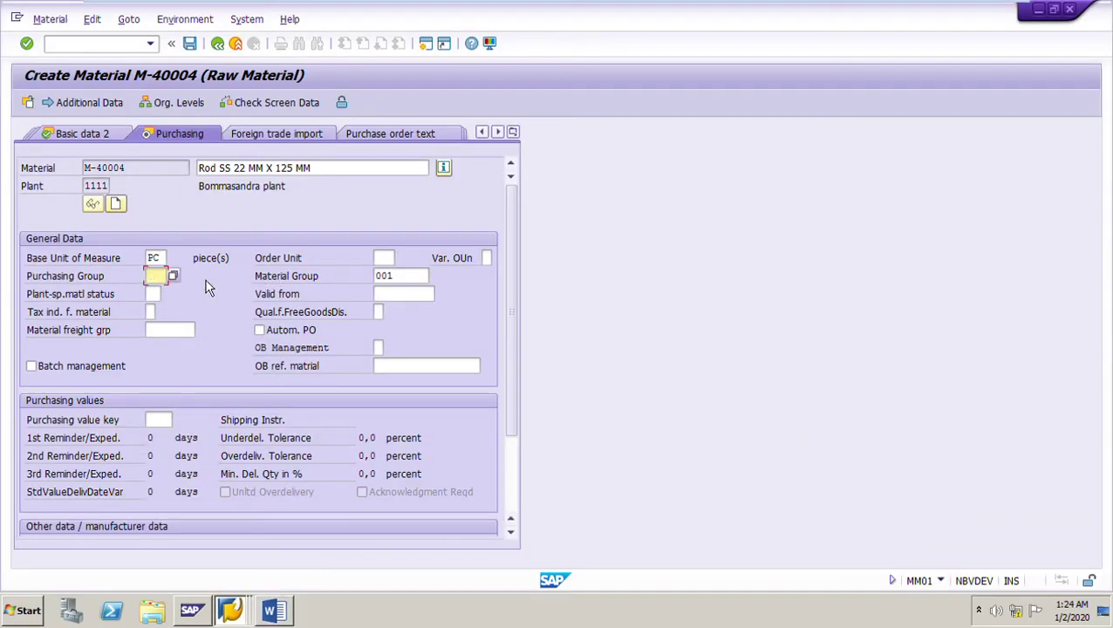
text(0)
click(166, 293)
key(Return)
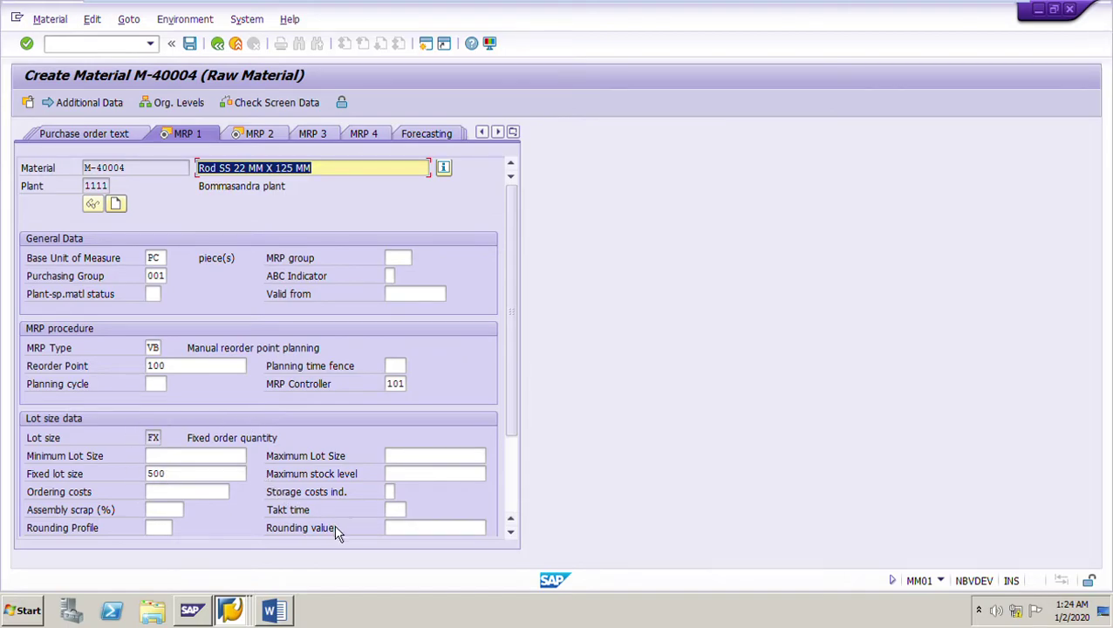
- Review the material's MRP 1 data, and display data screen 1 of MRP profile ZVB1 with transaction MMD3 in another SAP session
scroll(517, 477, down, 2)
scroll(518, 477, down, 1)
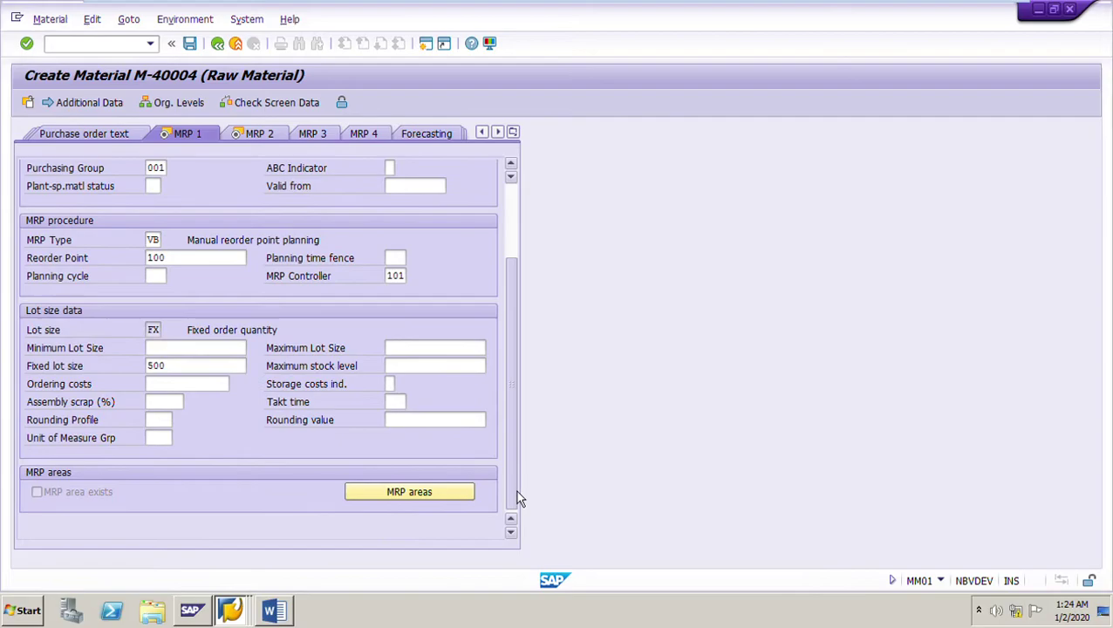
scroll(519, 424, up, 3)
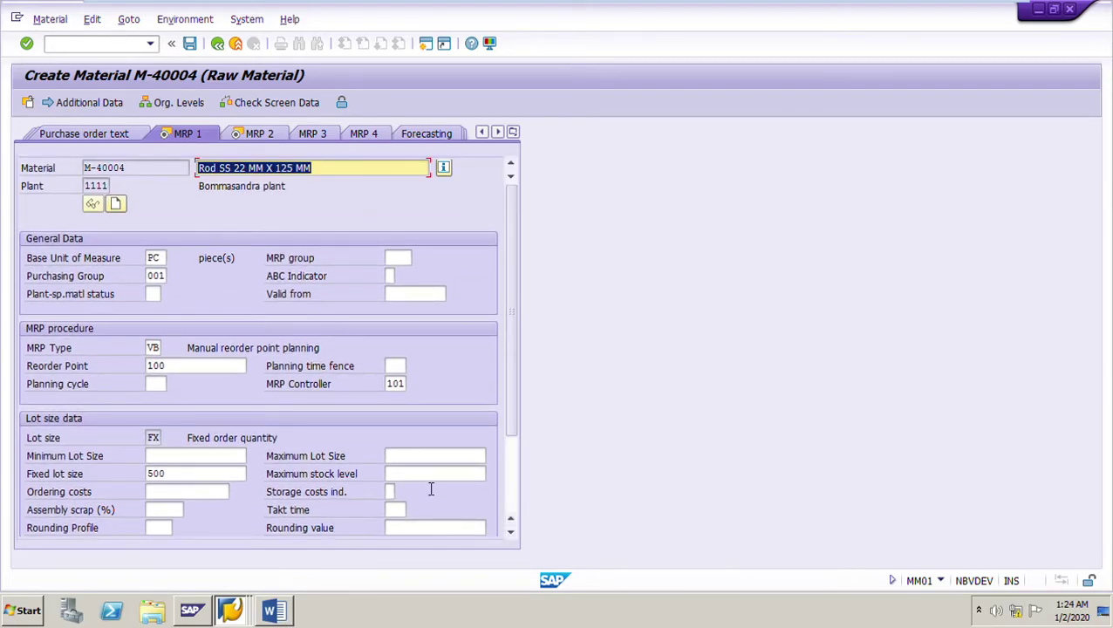
click(233, 613)
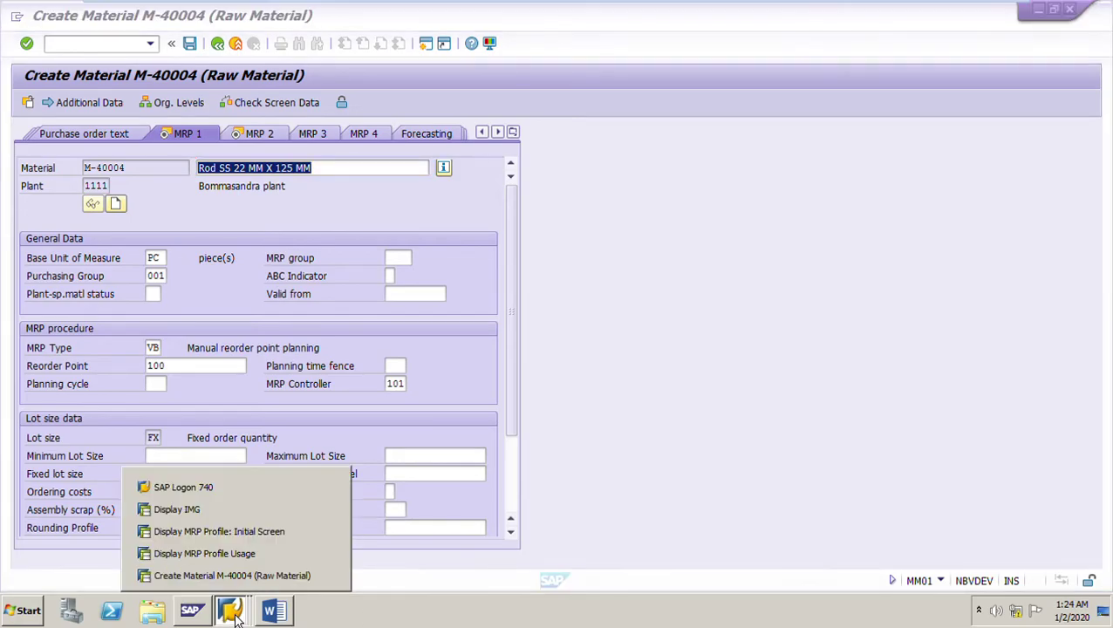
click(327, 508)
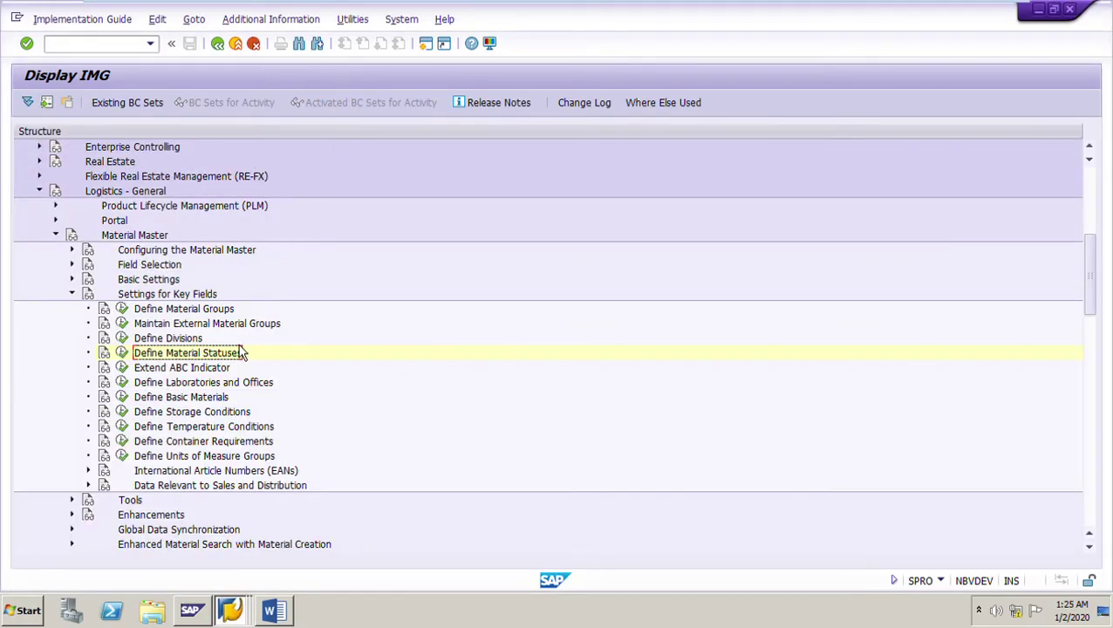
click(244, 617)
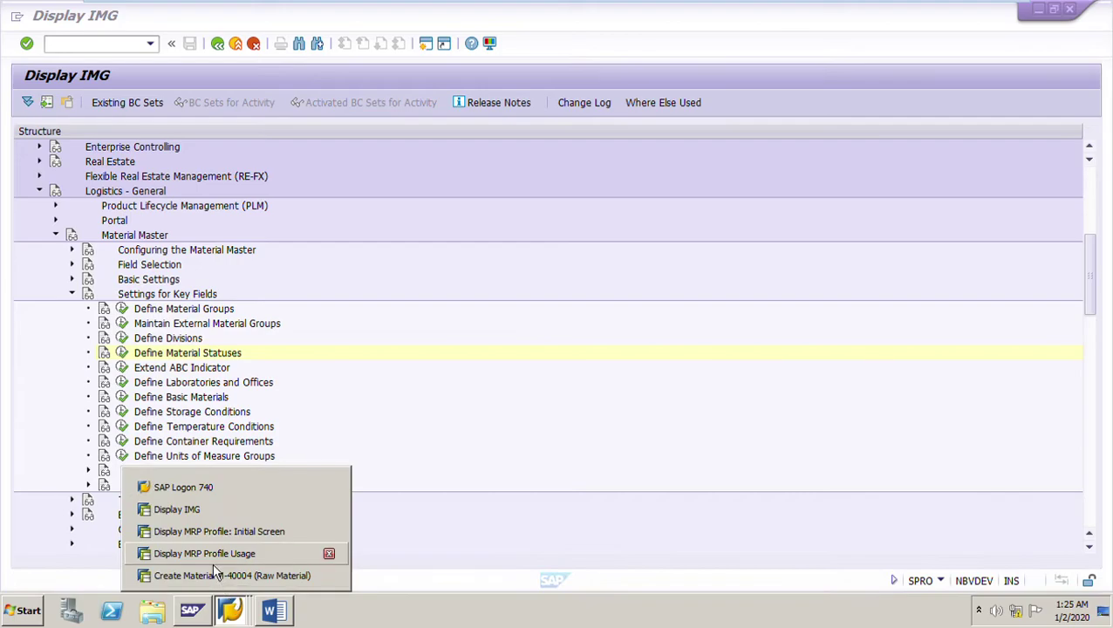
click(213, 558)
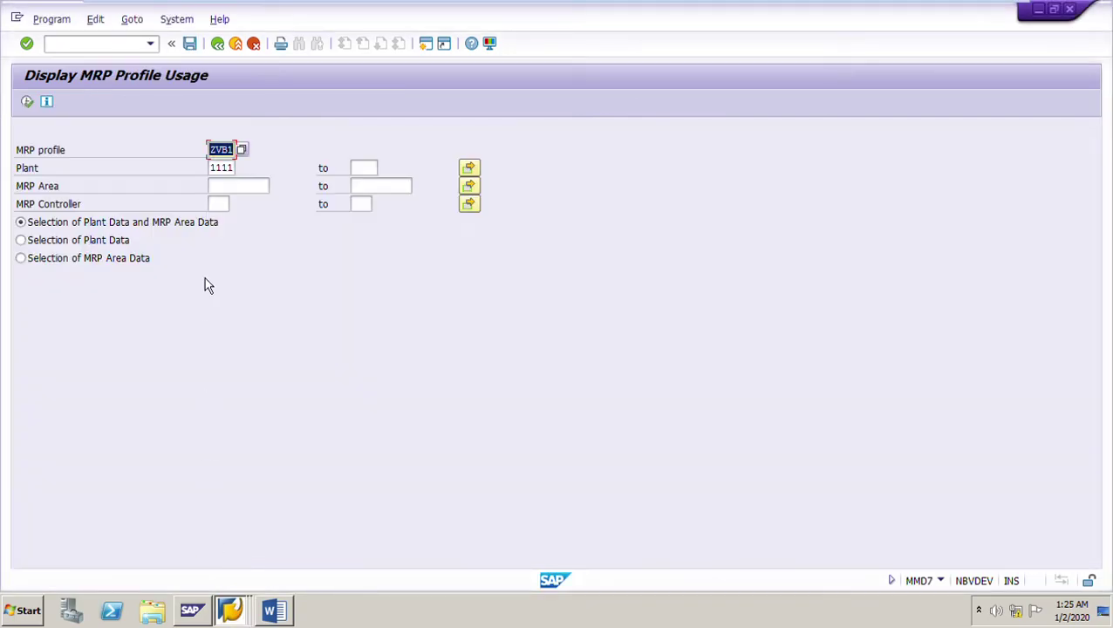
click(227, 48)
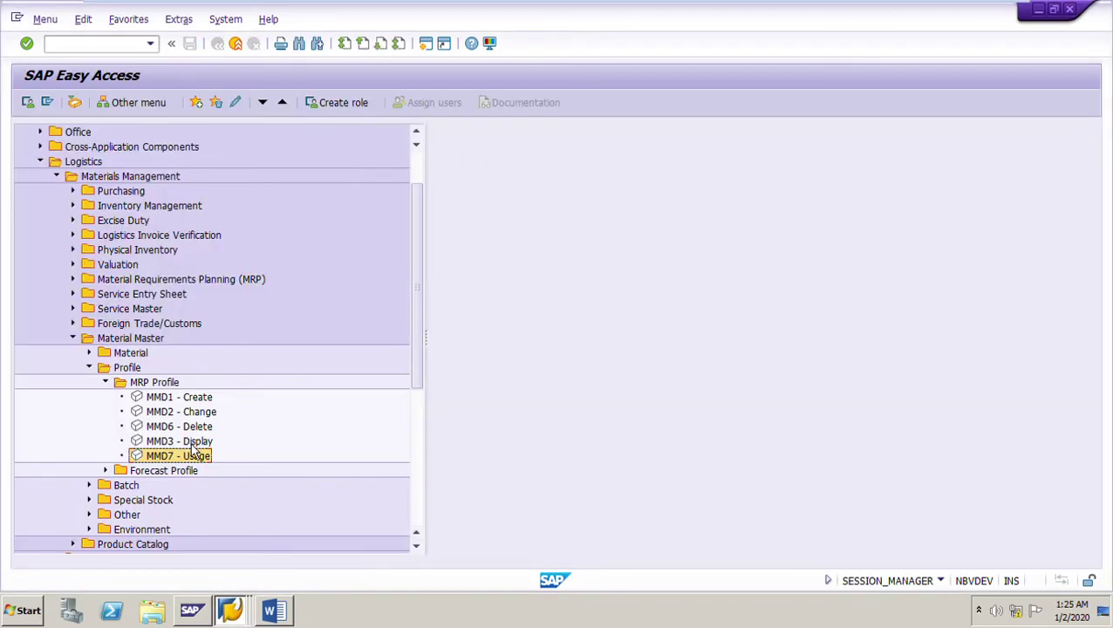
double_click(179, 441)
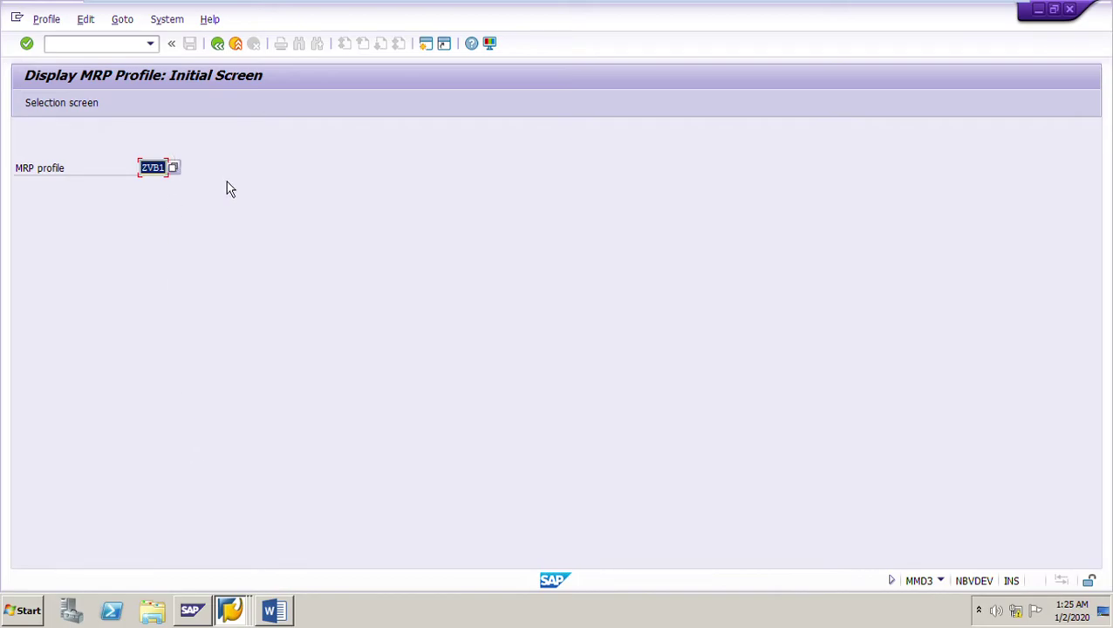
key(Return)
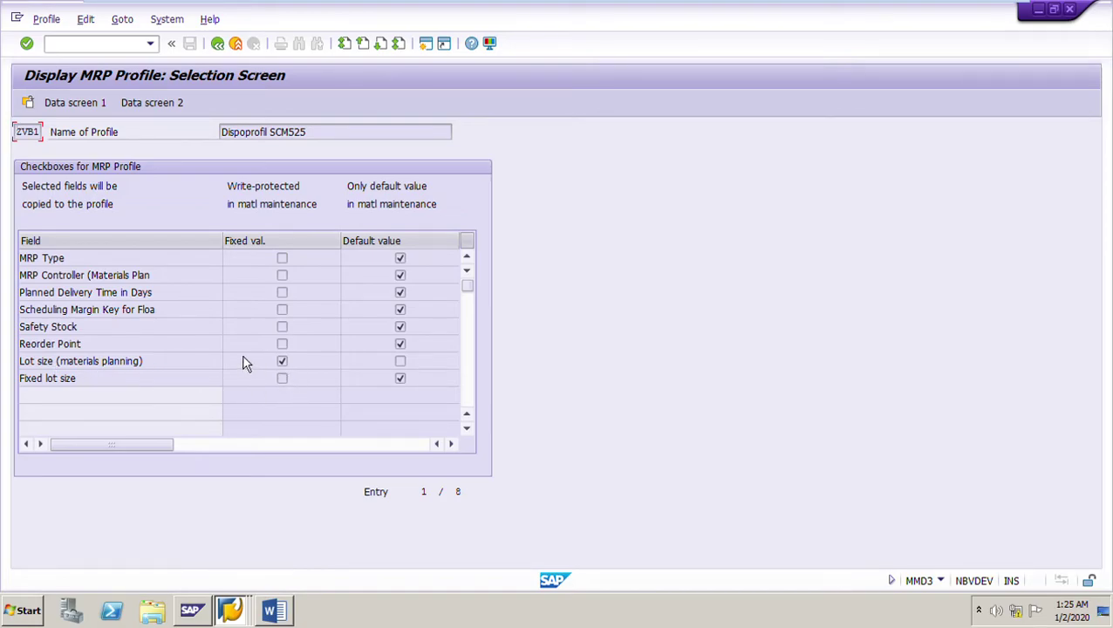
click(98, 109)
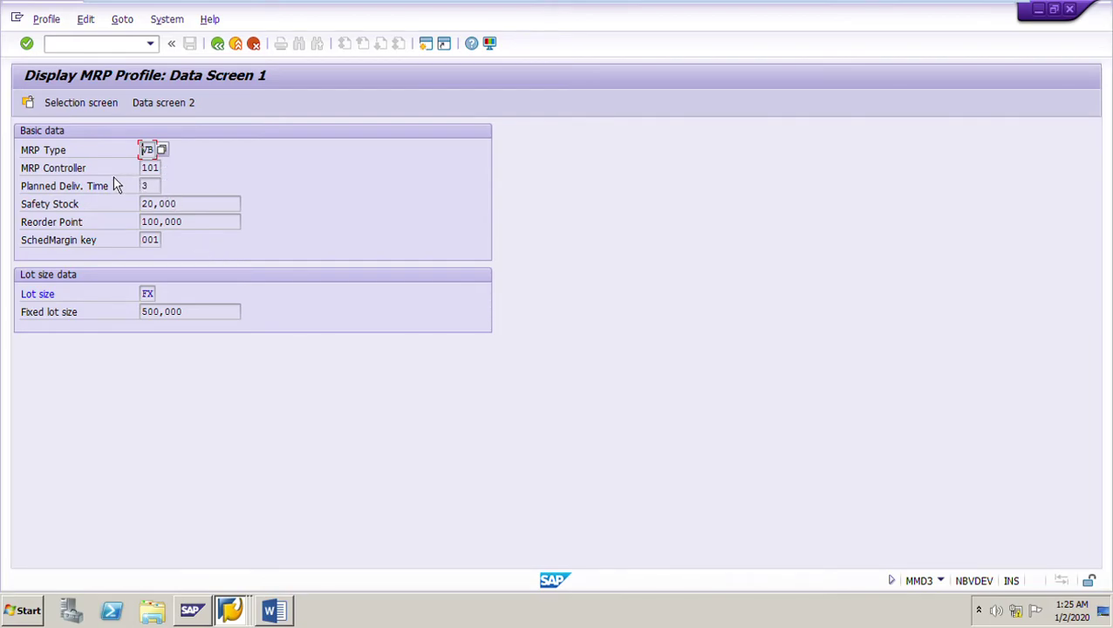
- Return to the session creating material M-40004 and check the MRP type and MRP controller in the MRP 1 view
click(229, 611)
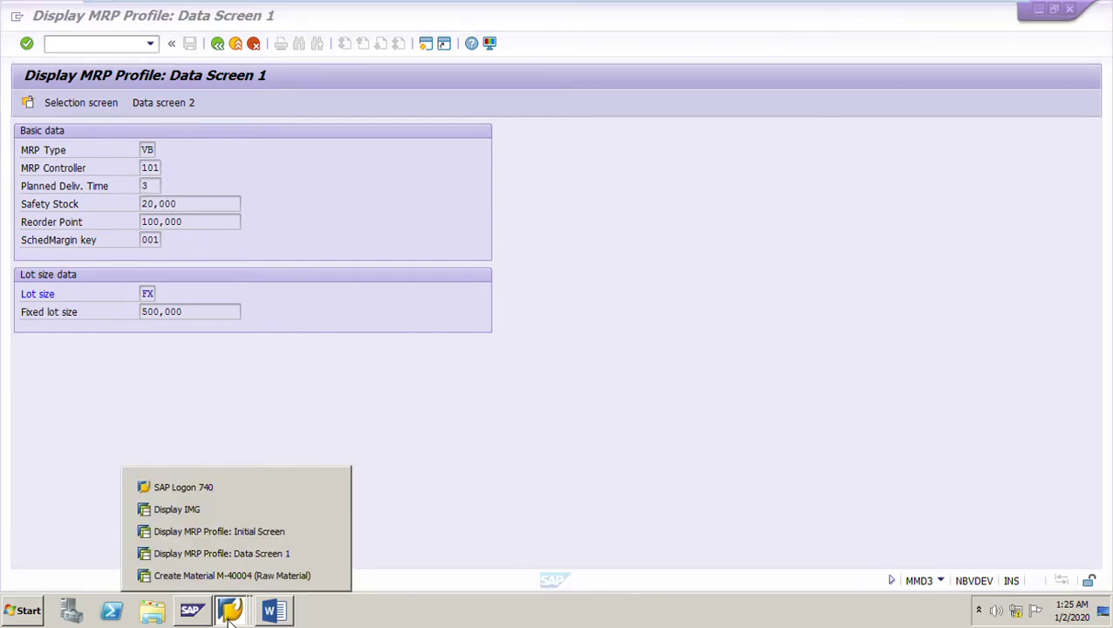
click(227, 574)
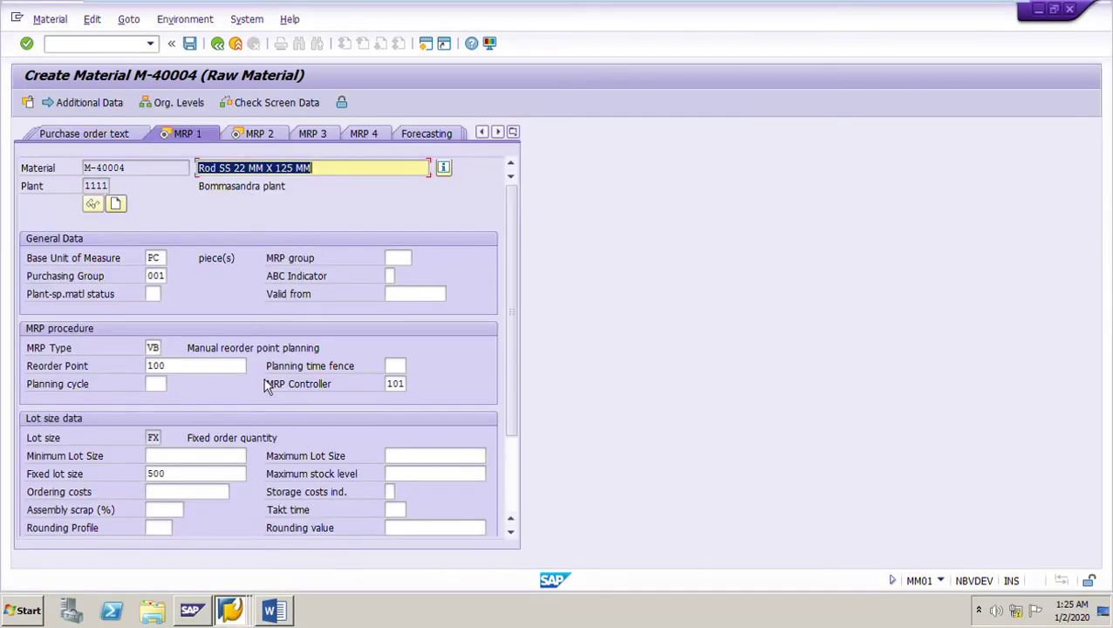
click(154, 348)
click(394, 384)
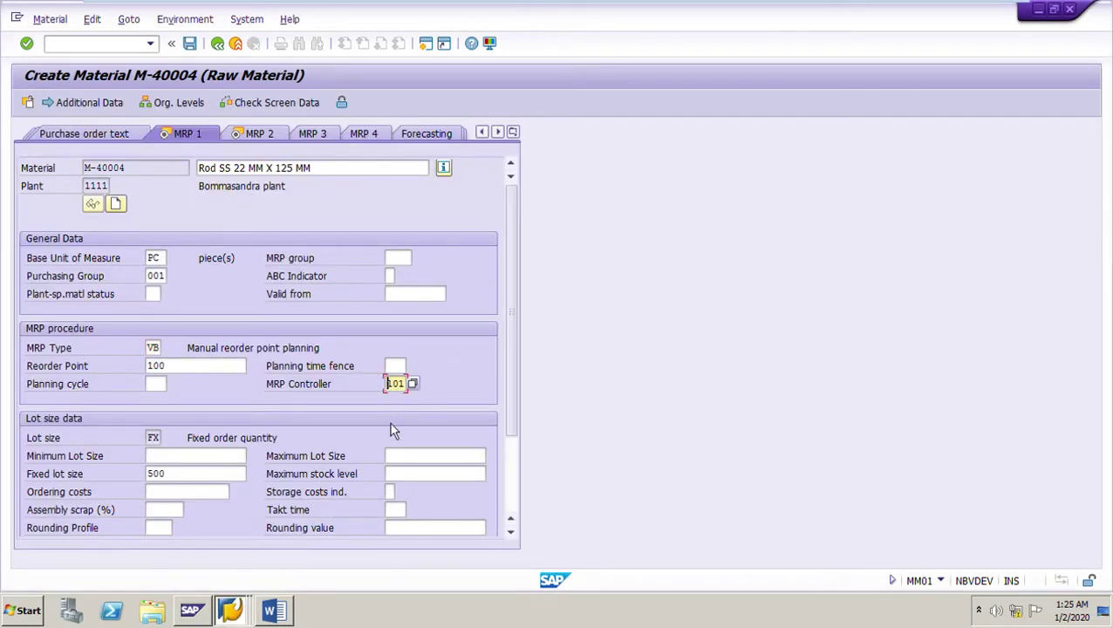
- Check the planned delivery time and safety stock in the MRP profile display, and return to the MRP 1 view of material M-40004
click(246, 616)
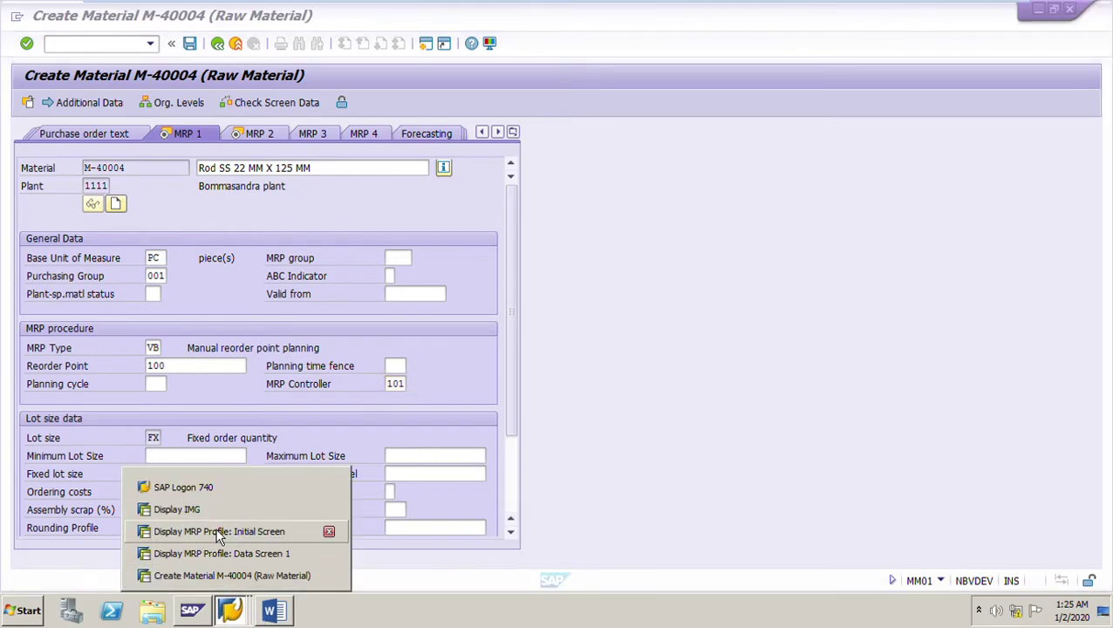
click(219, 552)
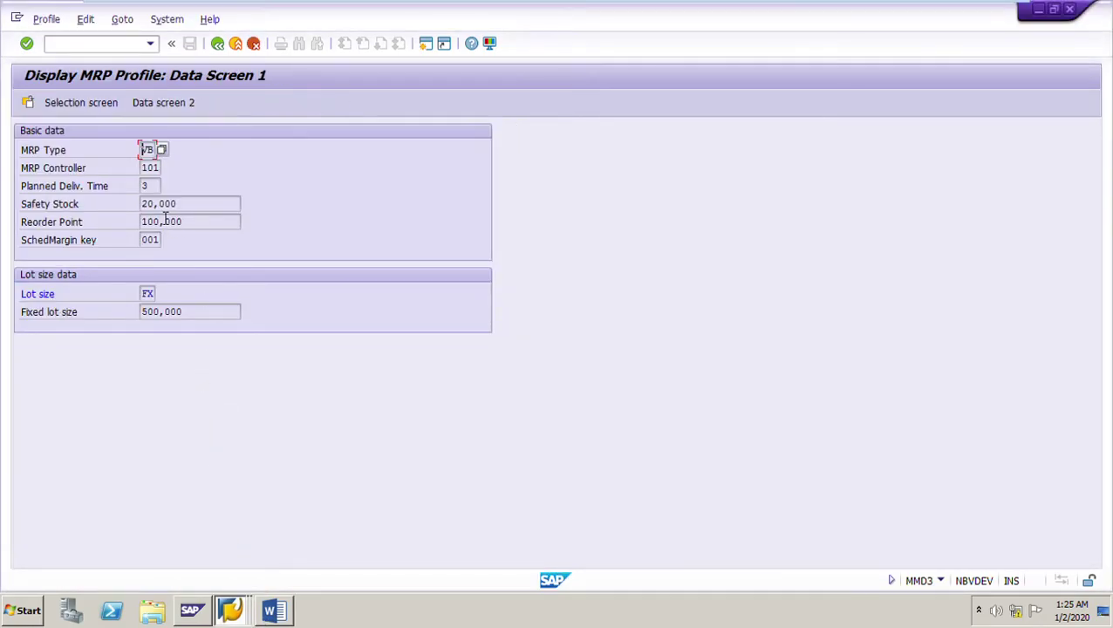
click(155, 188)
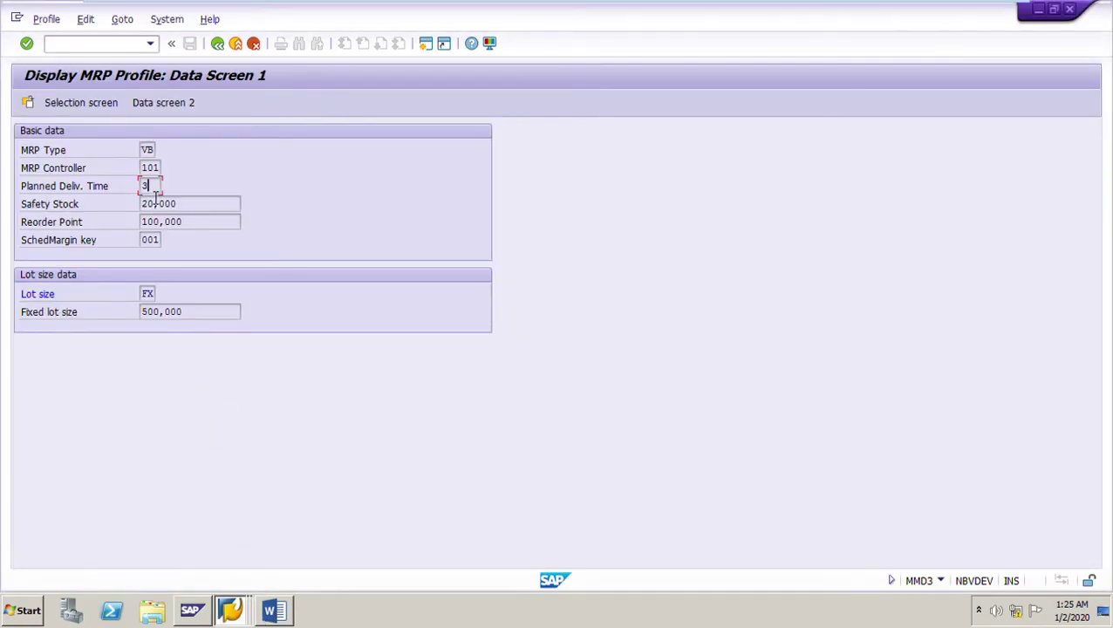
click(198, 208)
click(246, 616)
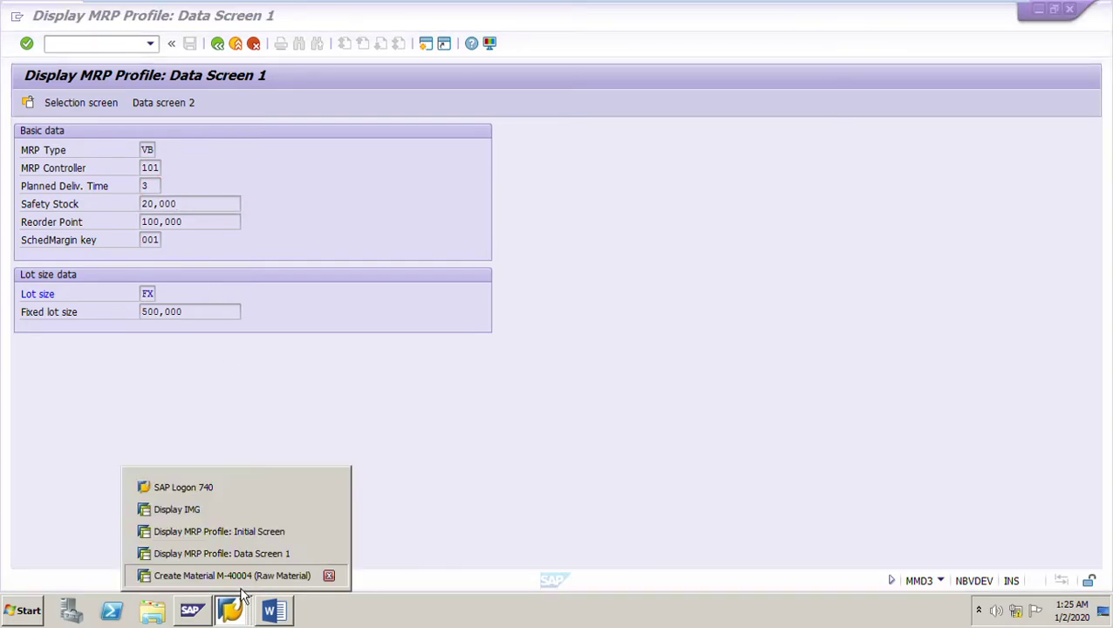
click(232, 576)
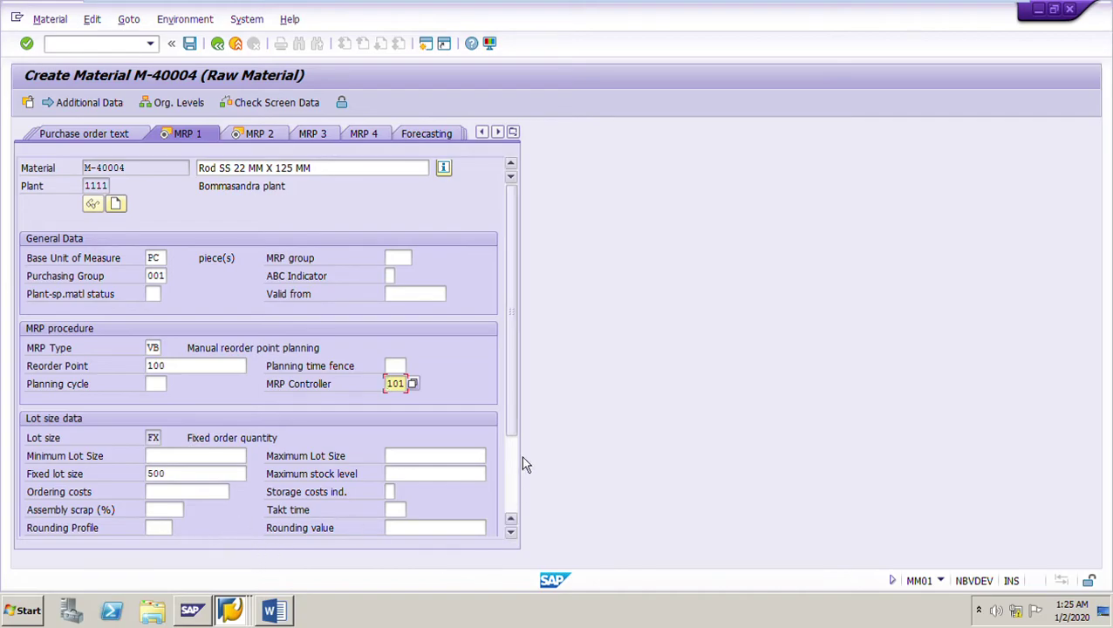
mouse_move(516, 381)
mouse_down()
mouse_move(514, 470)
mouse_move(530, 363)
mouse_up()
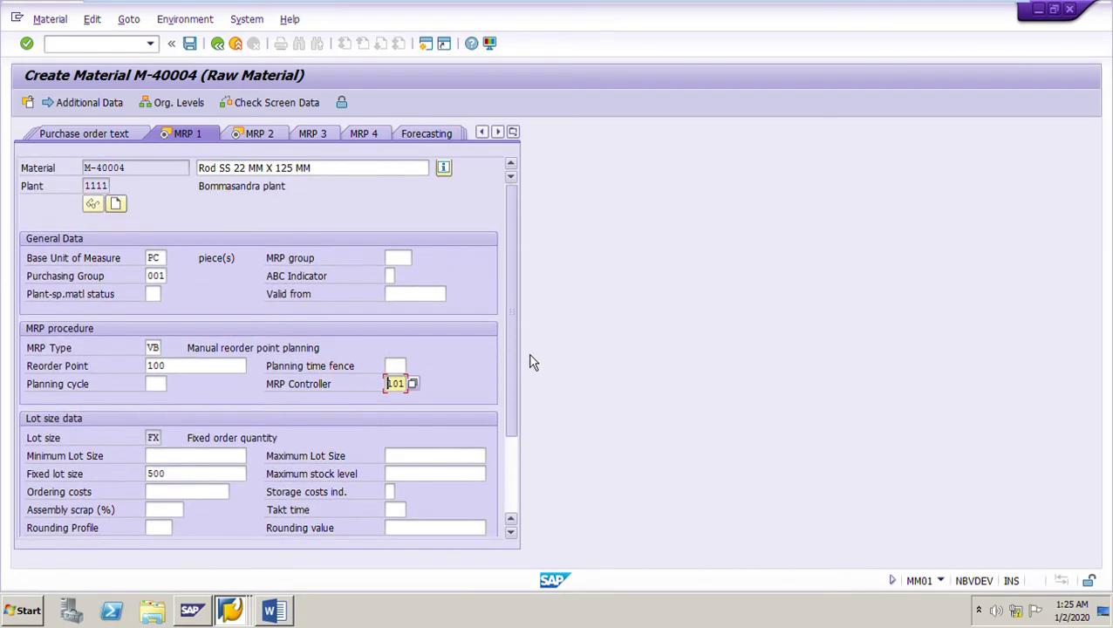
- Compare the lot size and fixed lot size in the MRP profile with the lot size data in the material's MRP 1 view
click(230, 610)
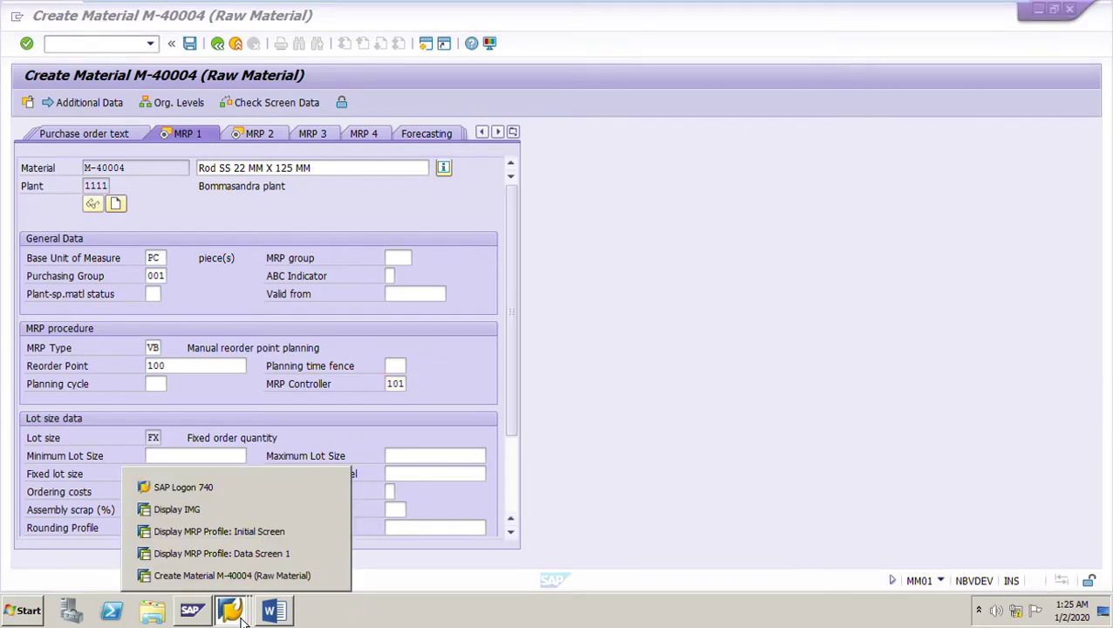
click(218, 572)
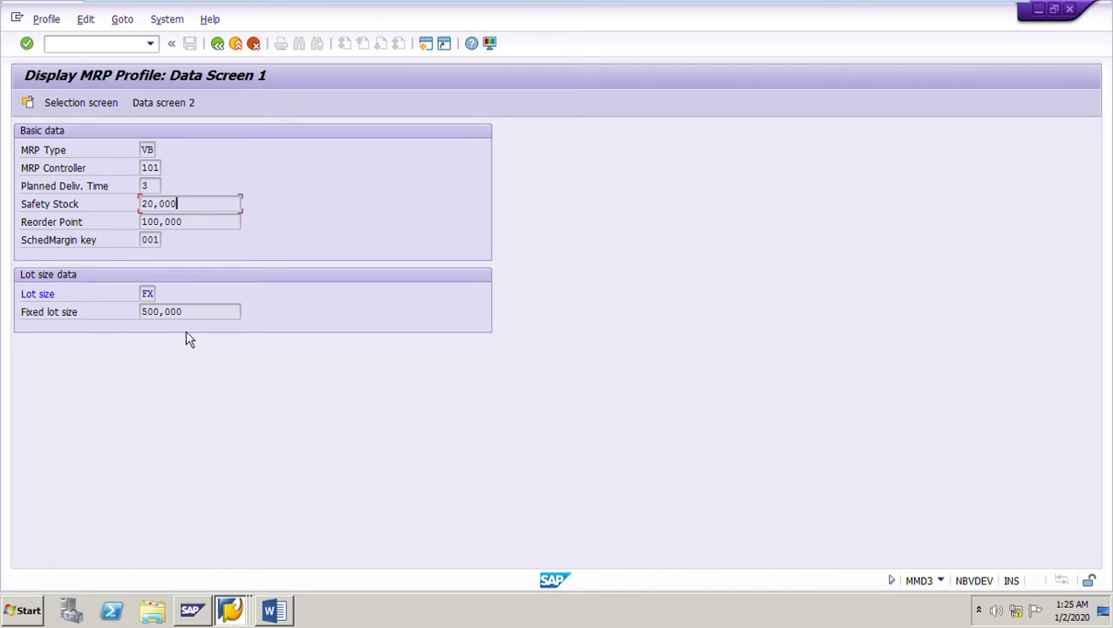
mouse_move(243, 602)
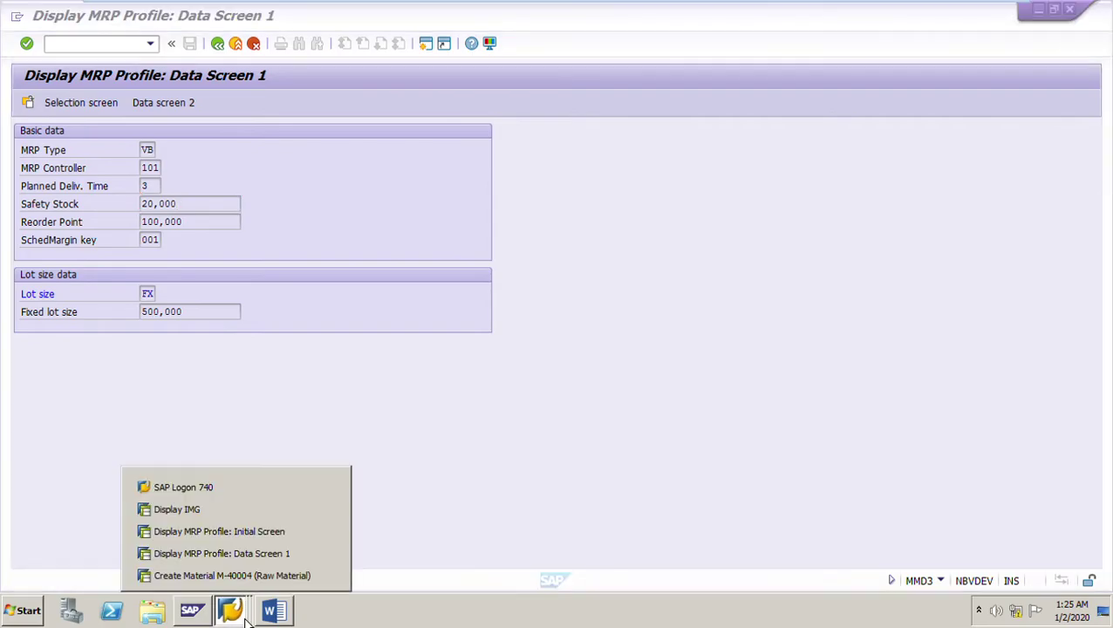
click(262, 578)
click(192, 475)
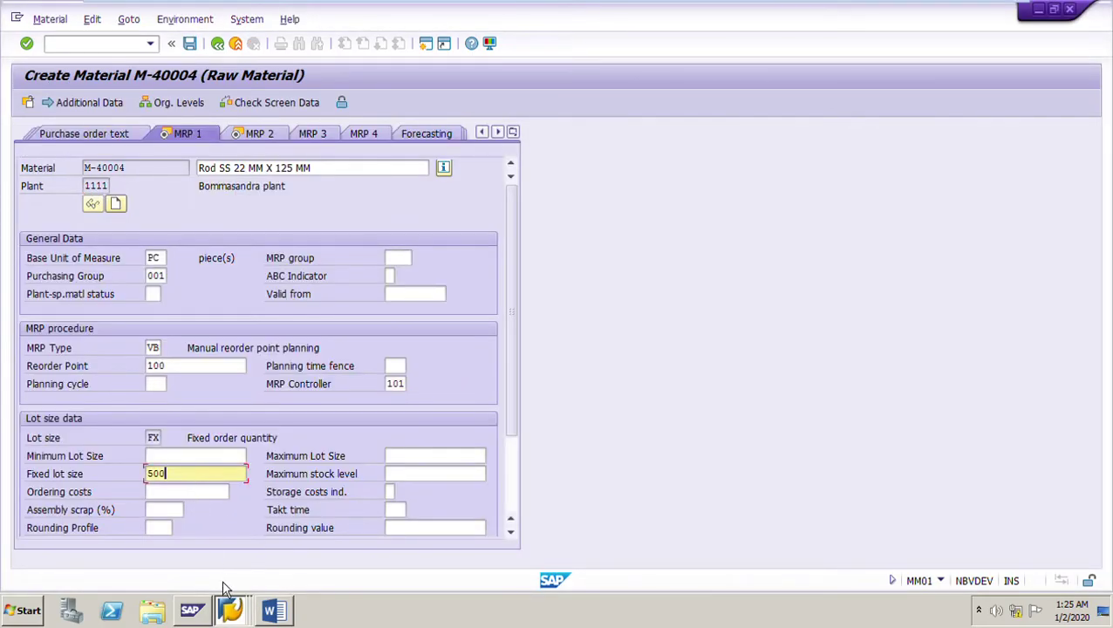
click(231, 615)
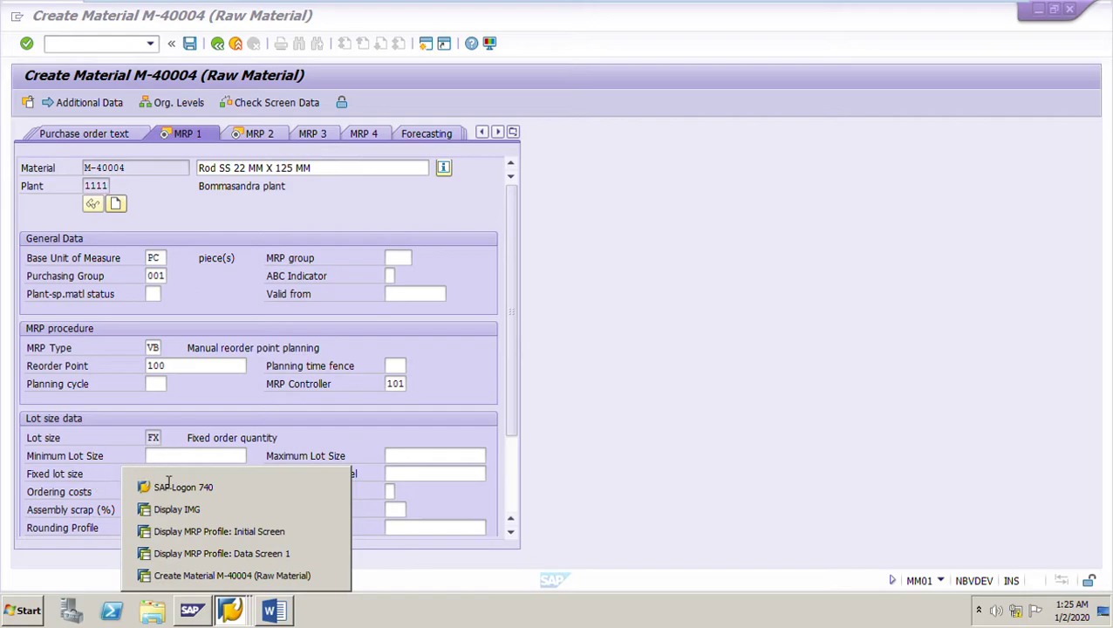
click(208, 554)
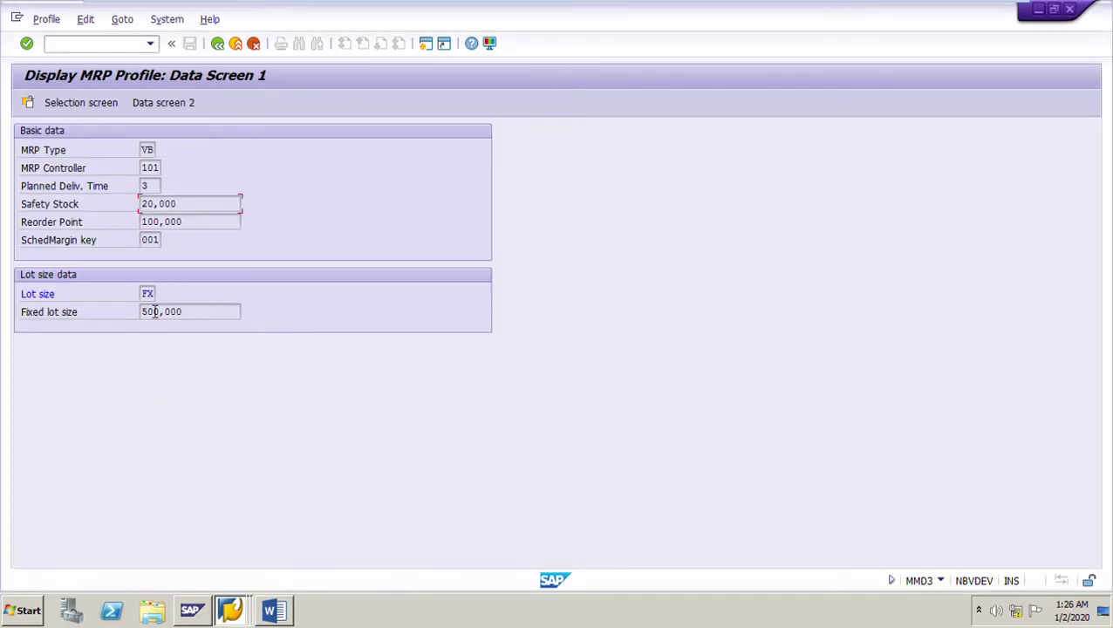
click(150, 295)
click(231, 611)
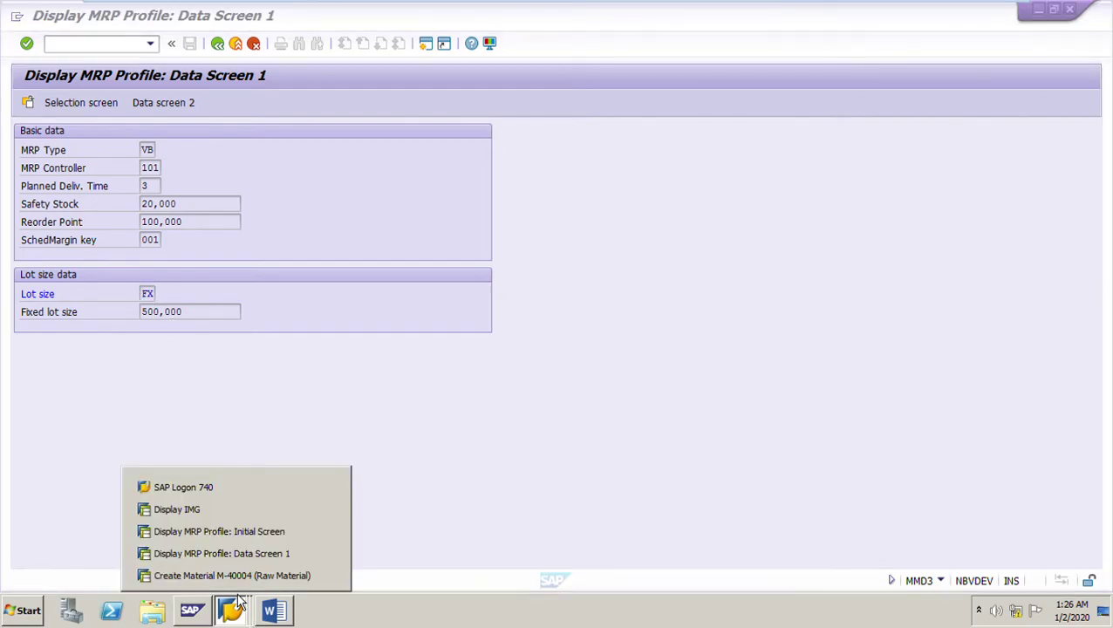
click(218, 576)
click(157, 438)
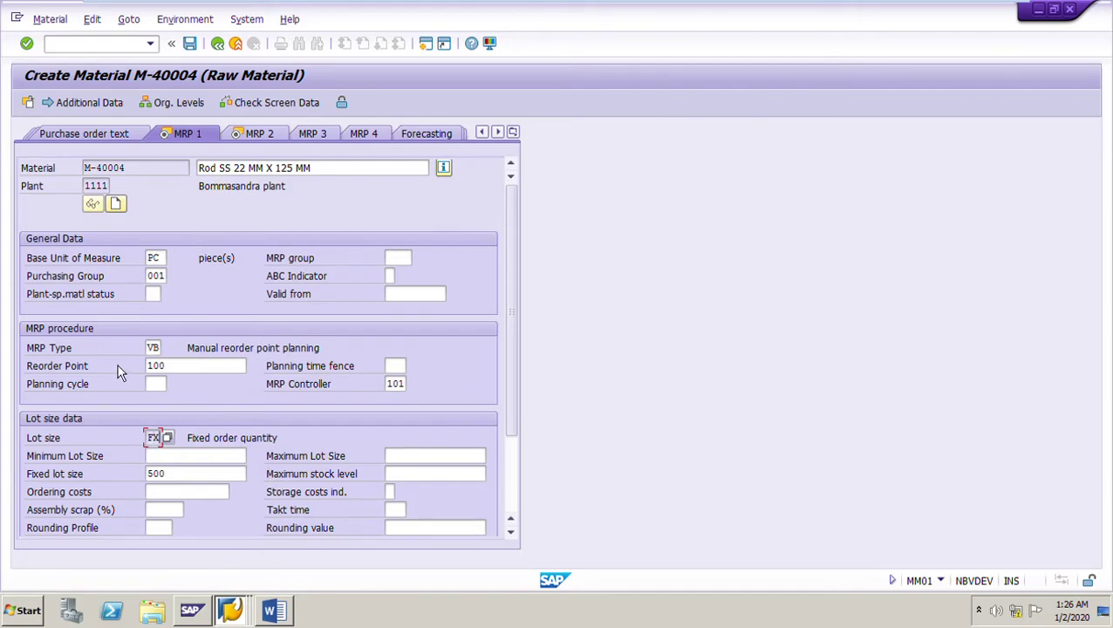
- Compare the planned delivery time, safety stock and scheduling margin key in the material's MRP 2 view with the MRP profile
click(269, 141)
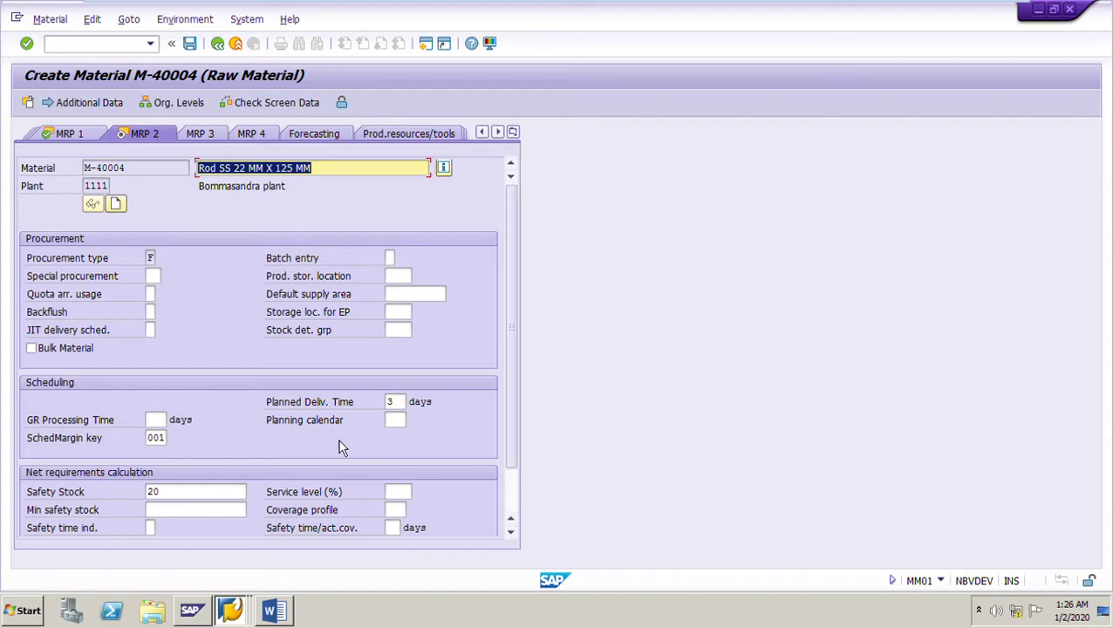
click(402, 407)
click(203, 494)
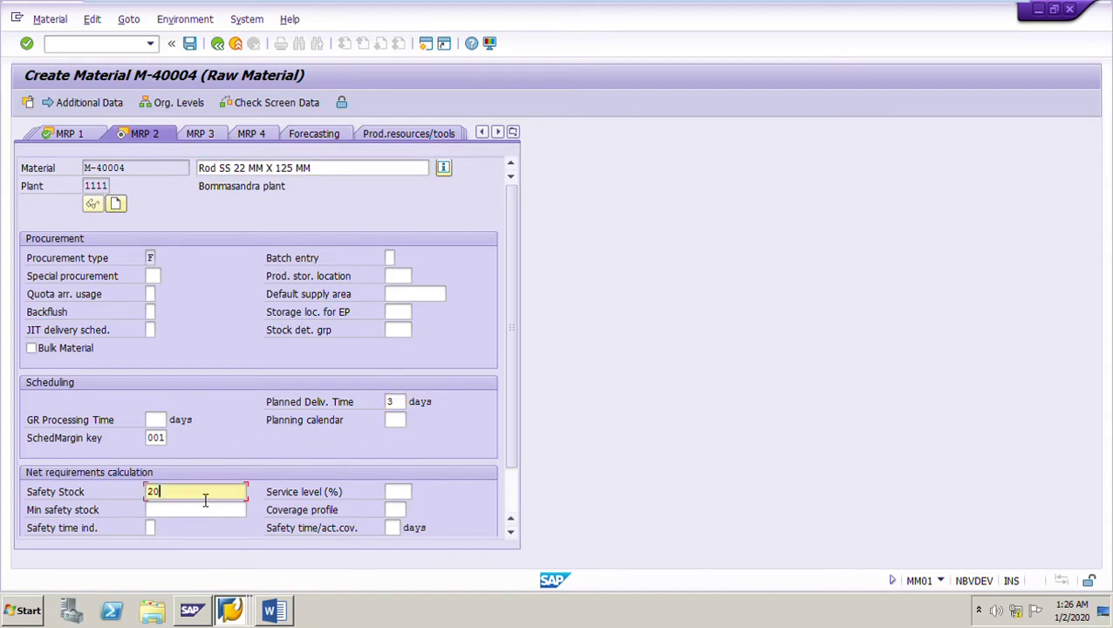
click(231, 610)
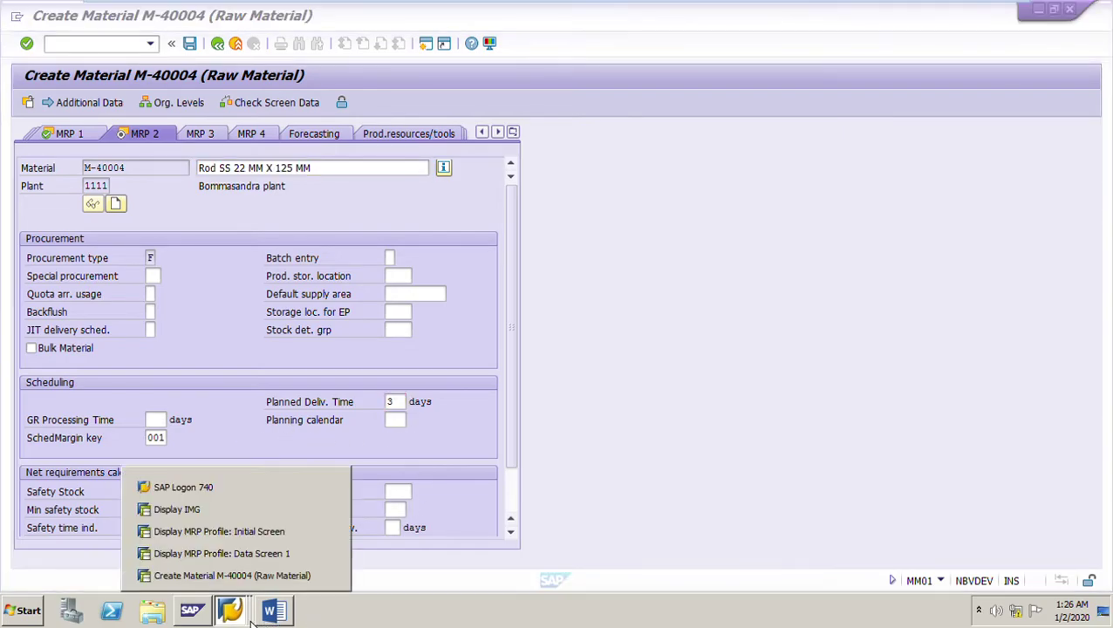
click(217, 565)
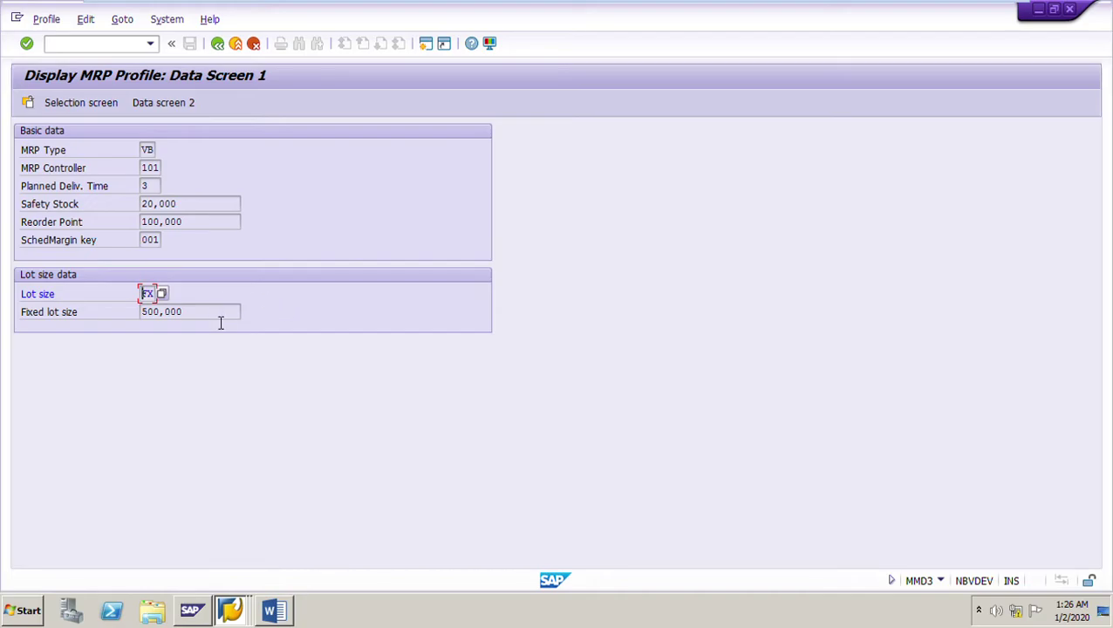
click(156, 189)
click(158, 243)
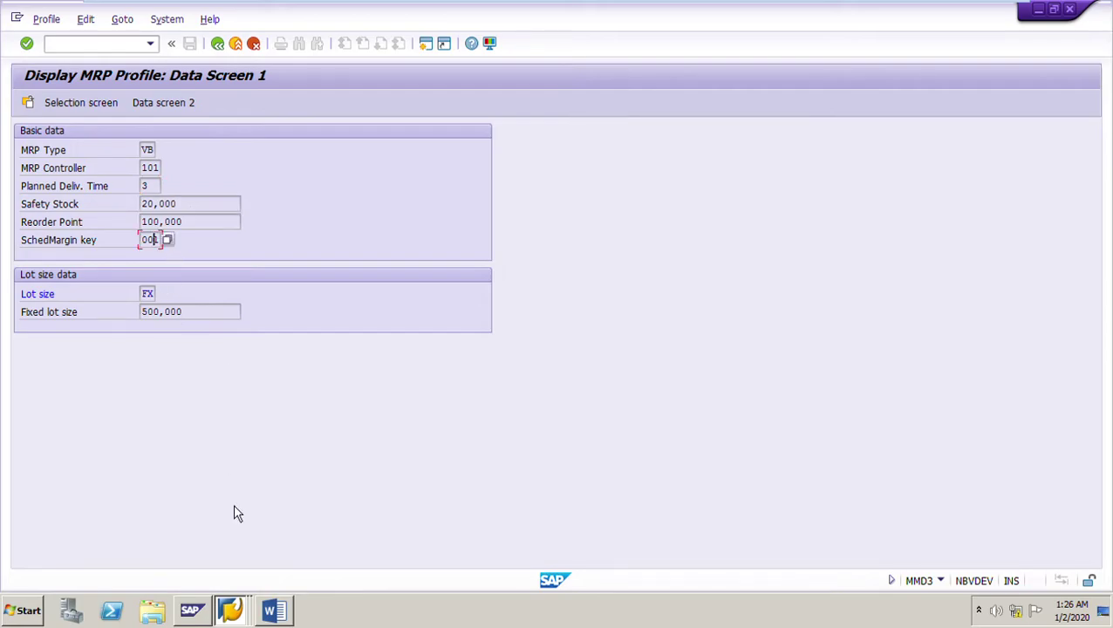
click(231, 611)
click(219, 576)
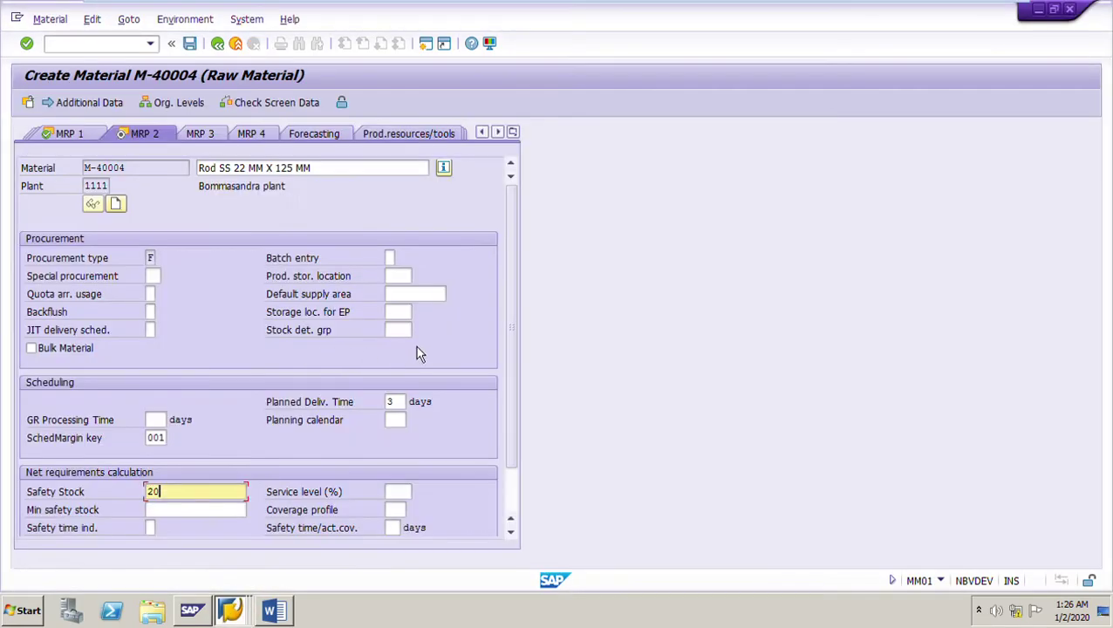
- Proceed to the Accounting 1 view and look up the valuation class and moving price in the Word document
key(Return)
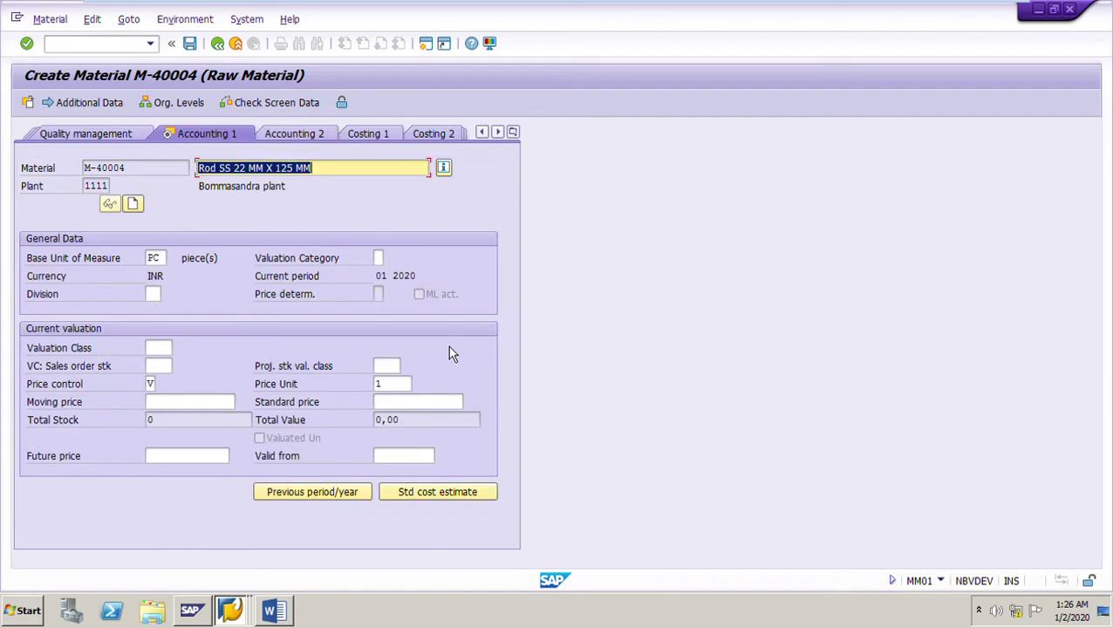
click(272, 611)
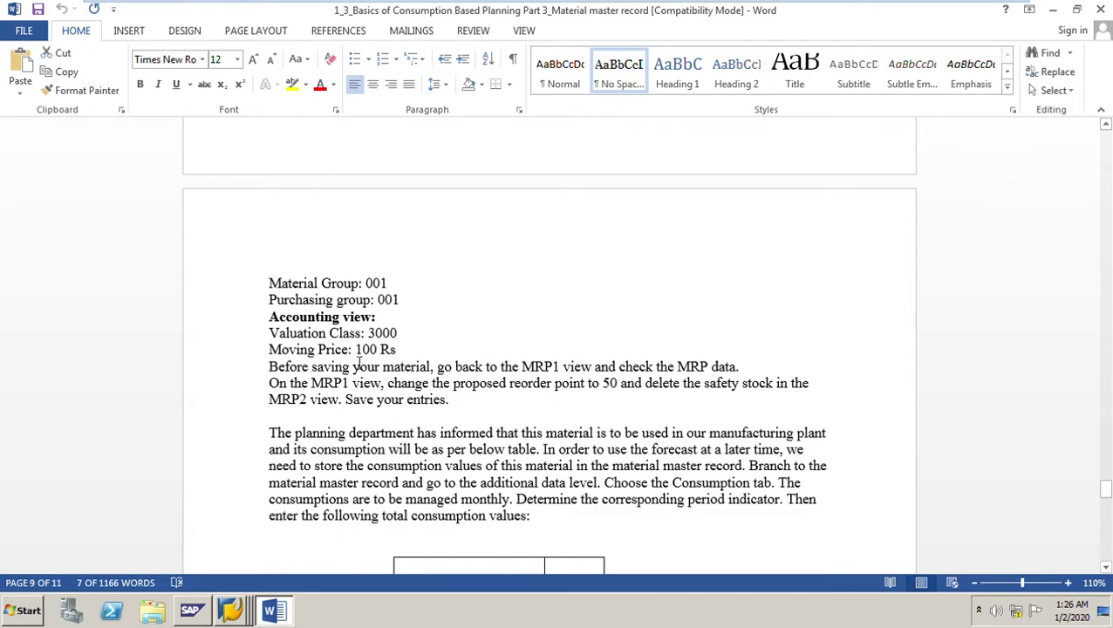
click(274, 611)
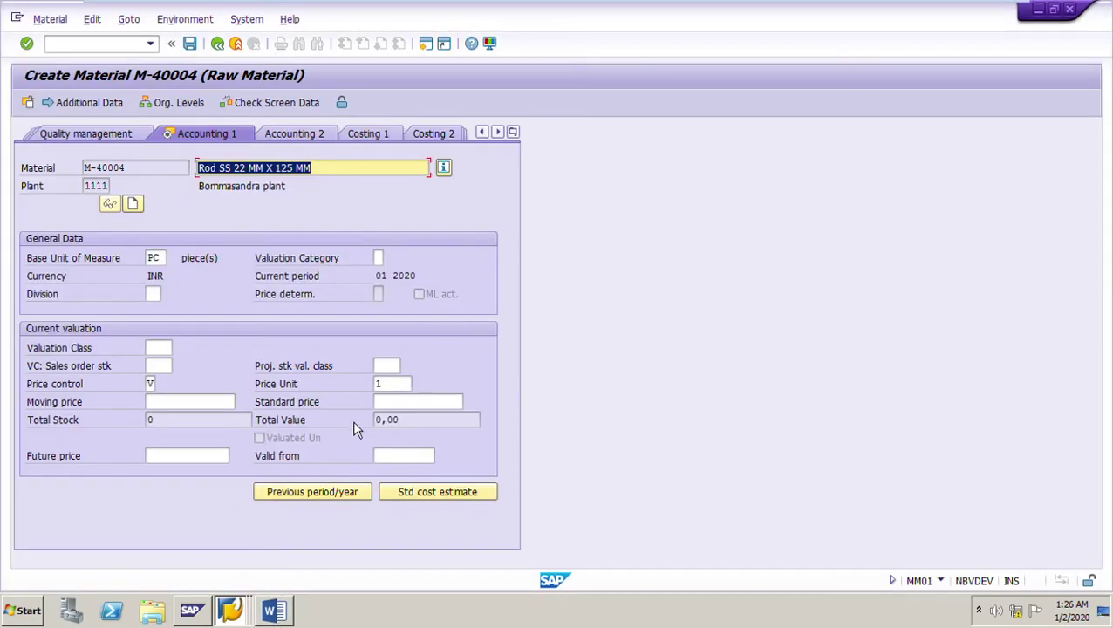
- Set the valuation class to 3000 and the moving price to 100, and save the material
click(170, 349)
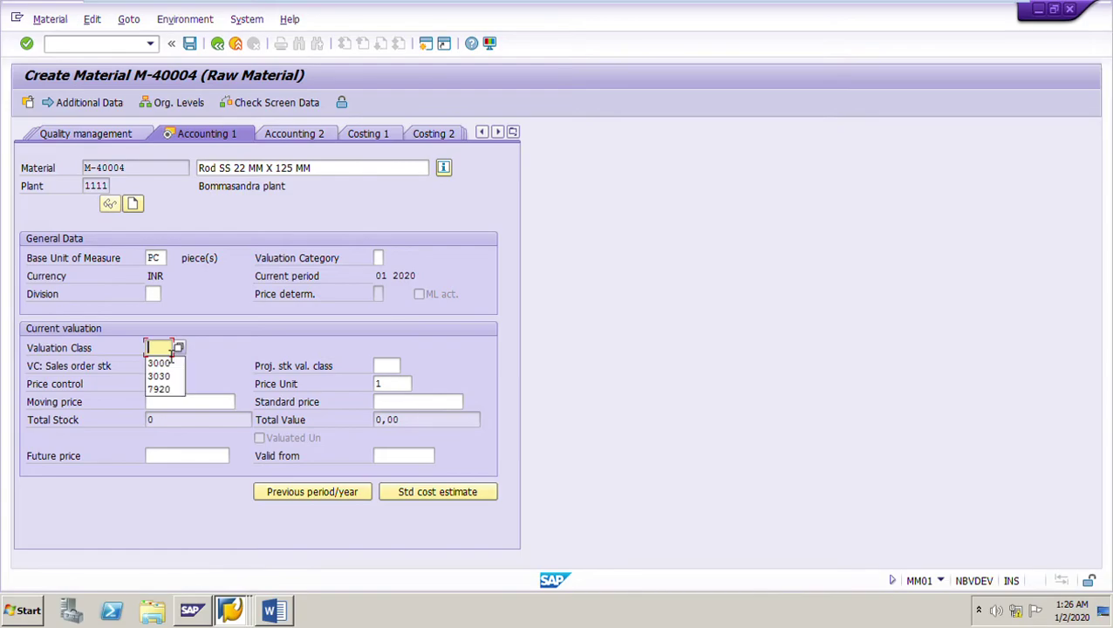
click(171, 365)
click(175, 402)
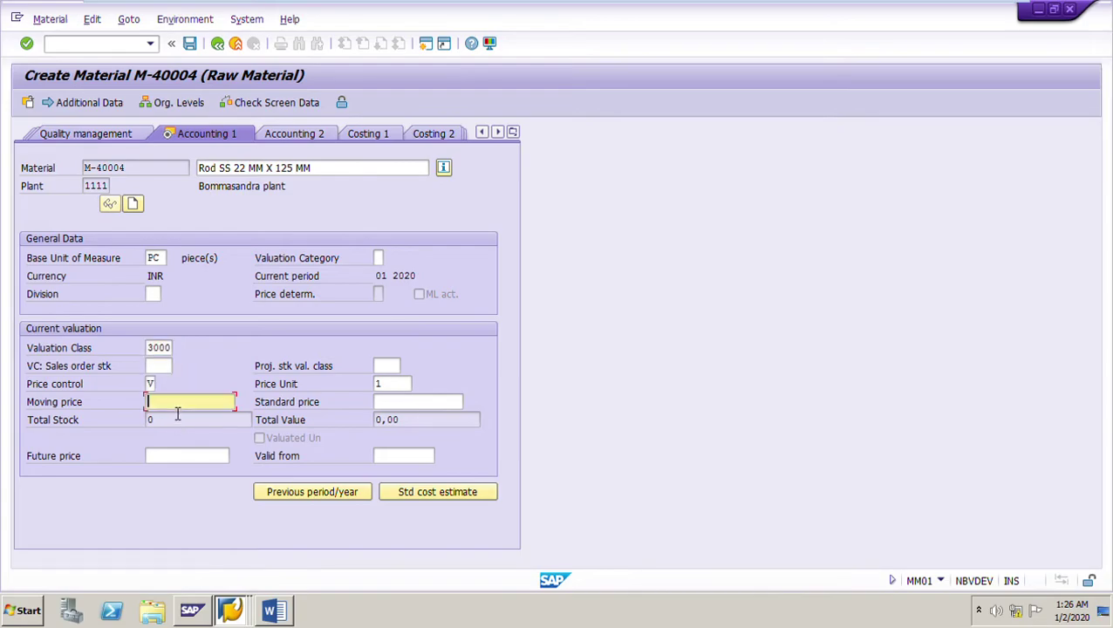
click(161, 219)
key(Return)
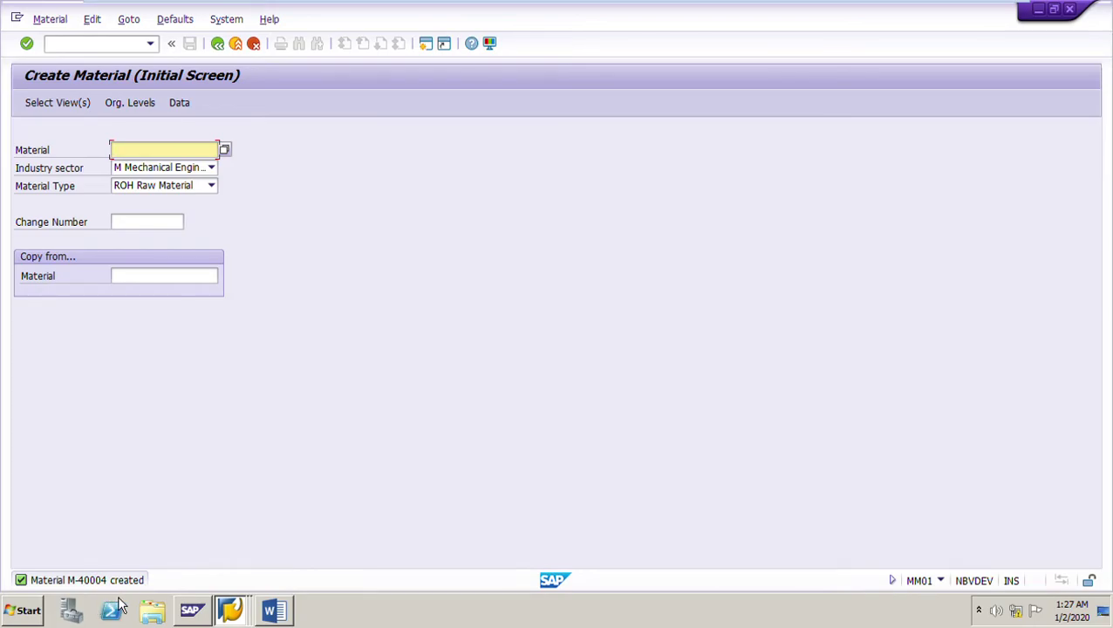
- Review the instructions for storing monthly consumption and the table of total consumption values in the Word document
click(278, 616)
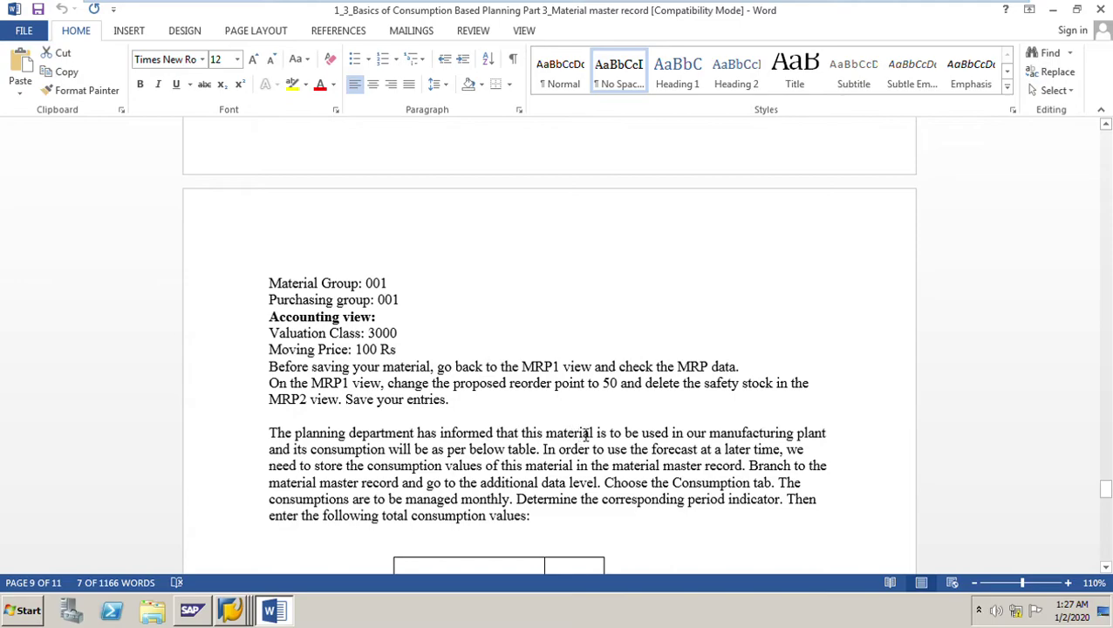
scroll(587, 433, down, 2)
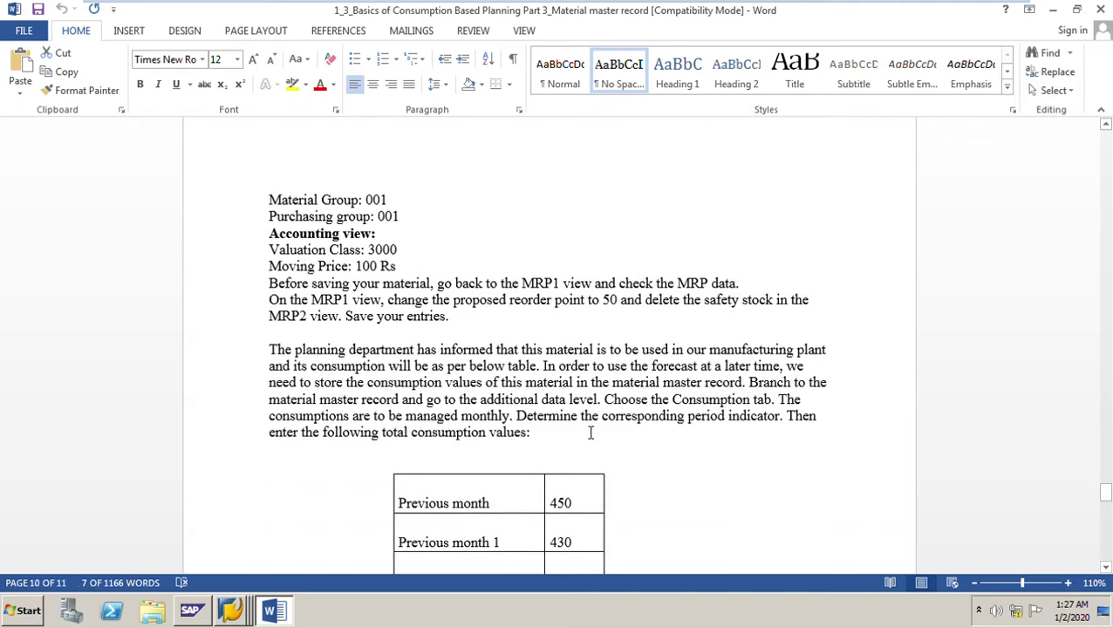
scroll(592, 433, down, 3)
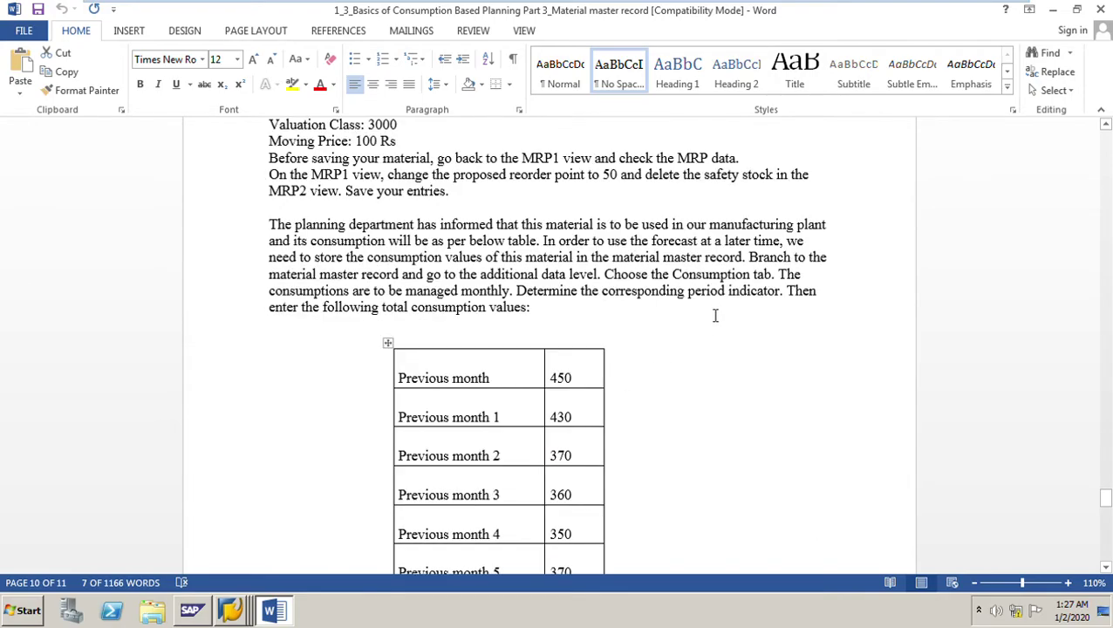
scroll(607, 384, down, 3)
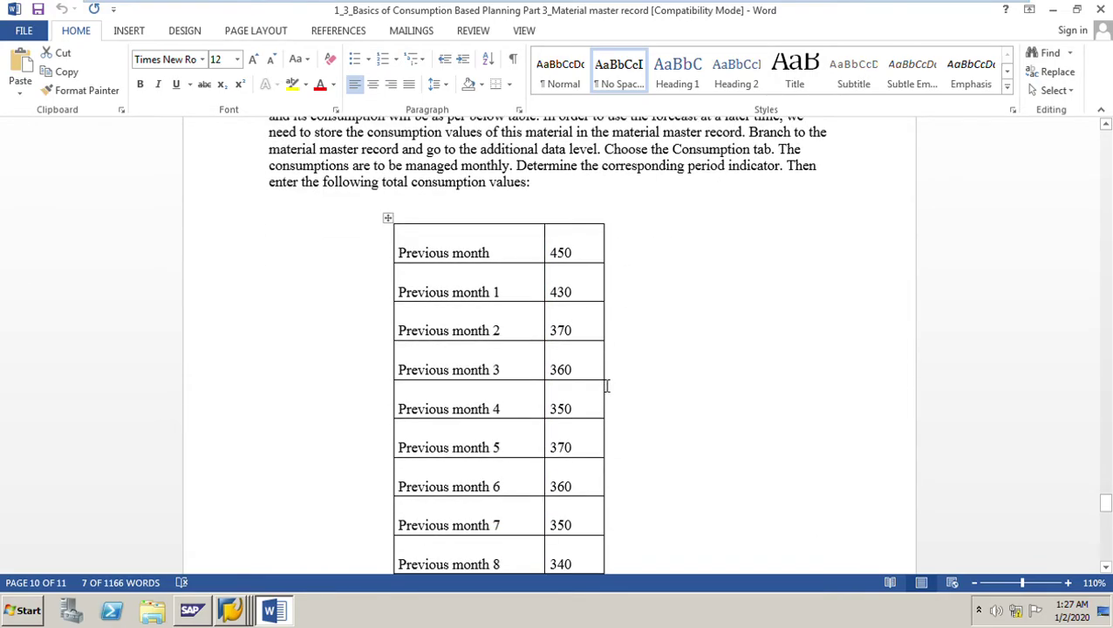
scroll(589, 384, down, 2)
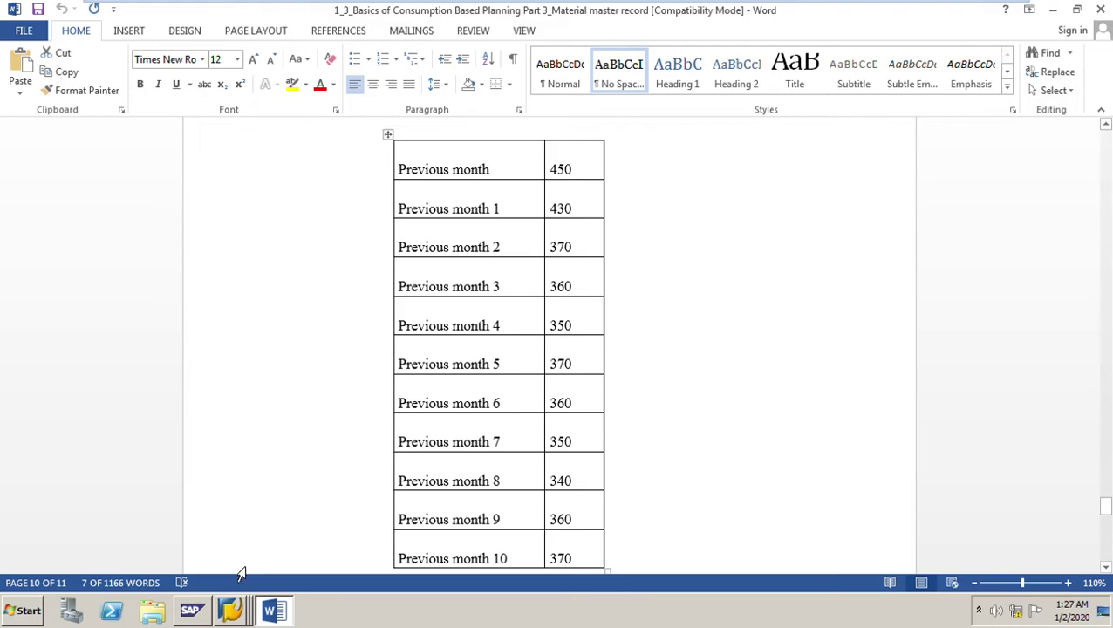
right_click(226, 608)
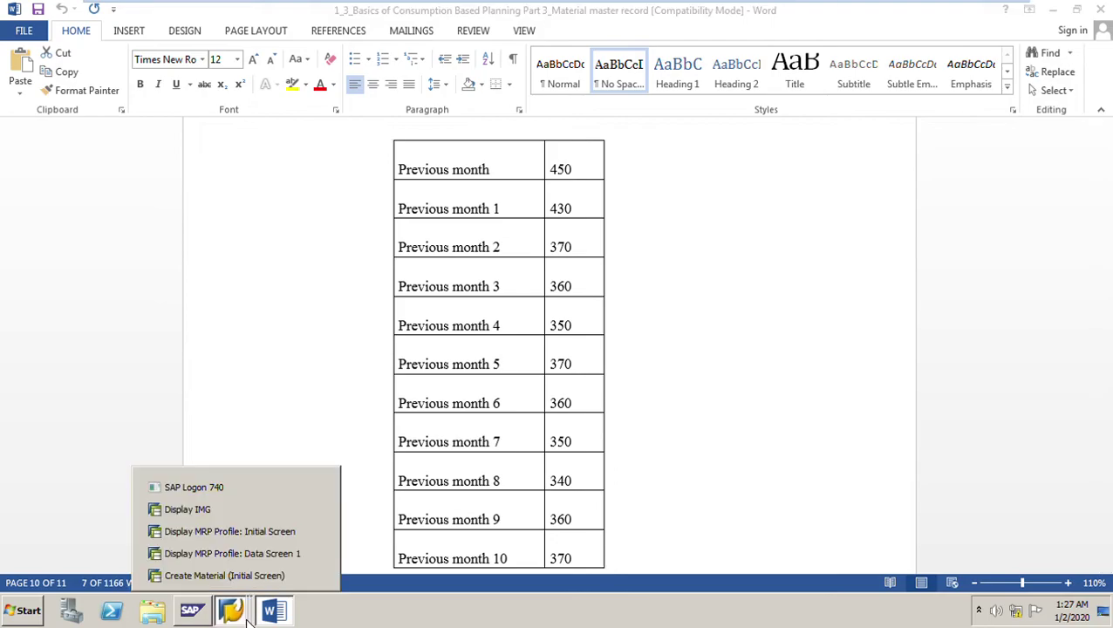
- Switch back to SAP's Create Material window and start an immediate change of material M-40004
click(218, 576)
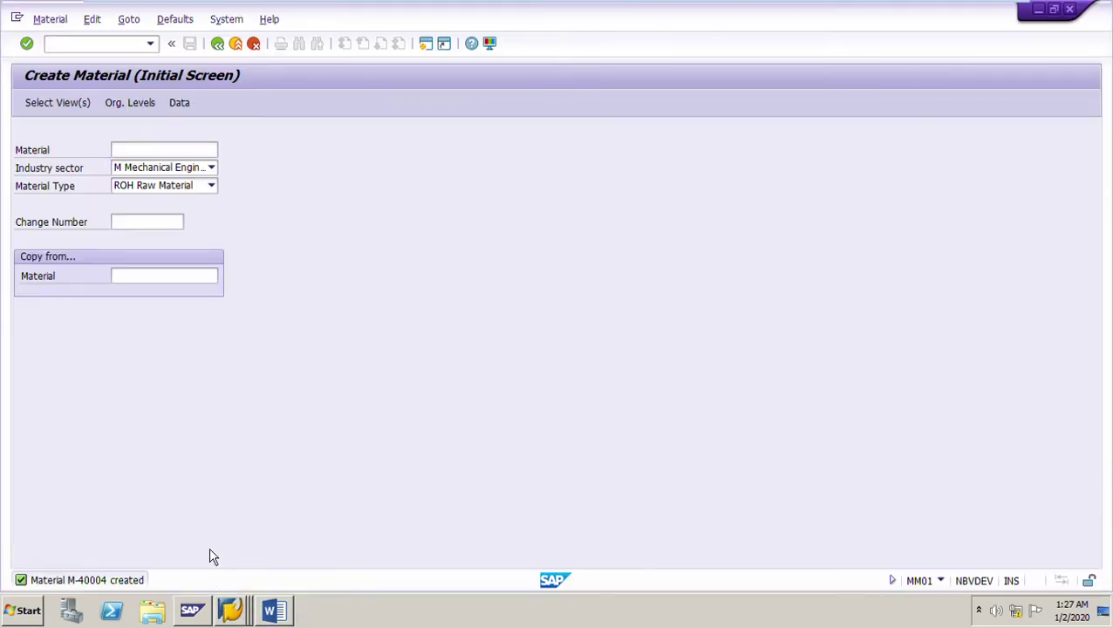
click(50, 19)
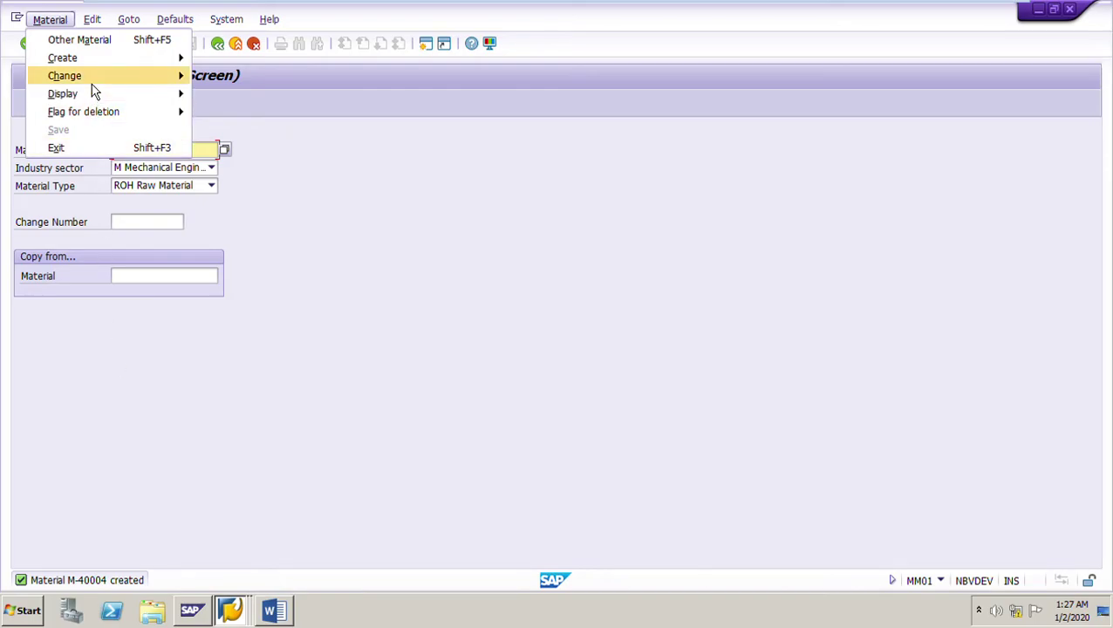
click(231, 79)
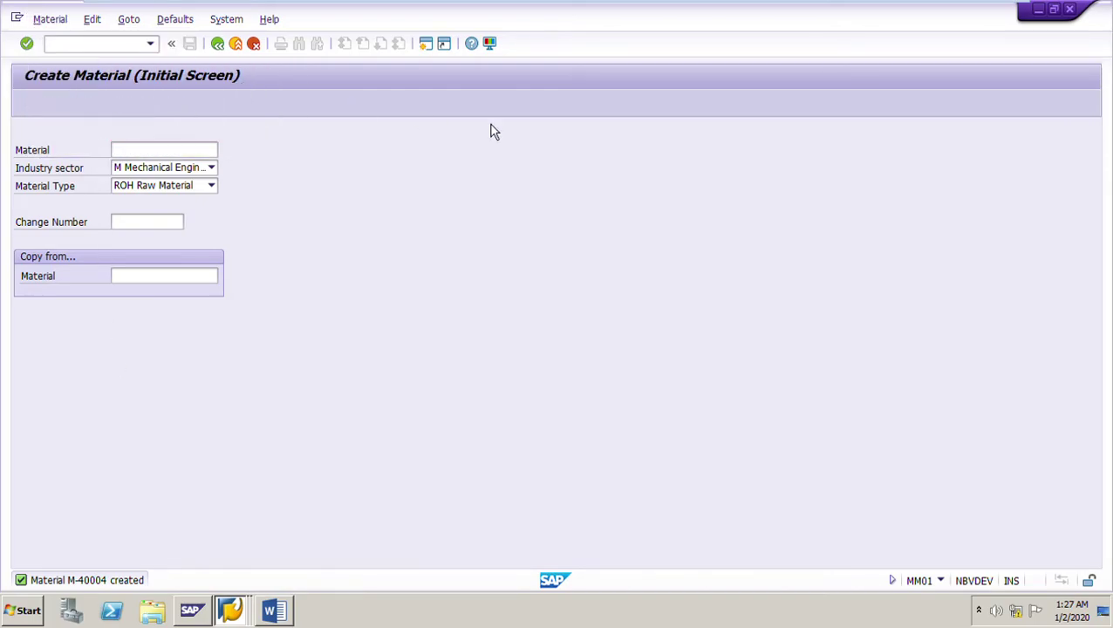
key(Return)
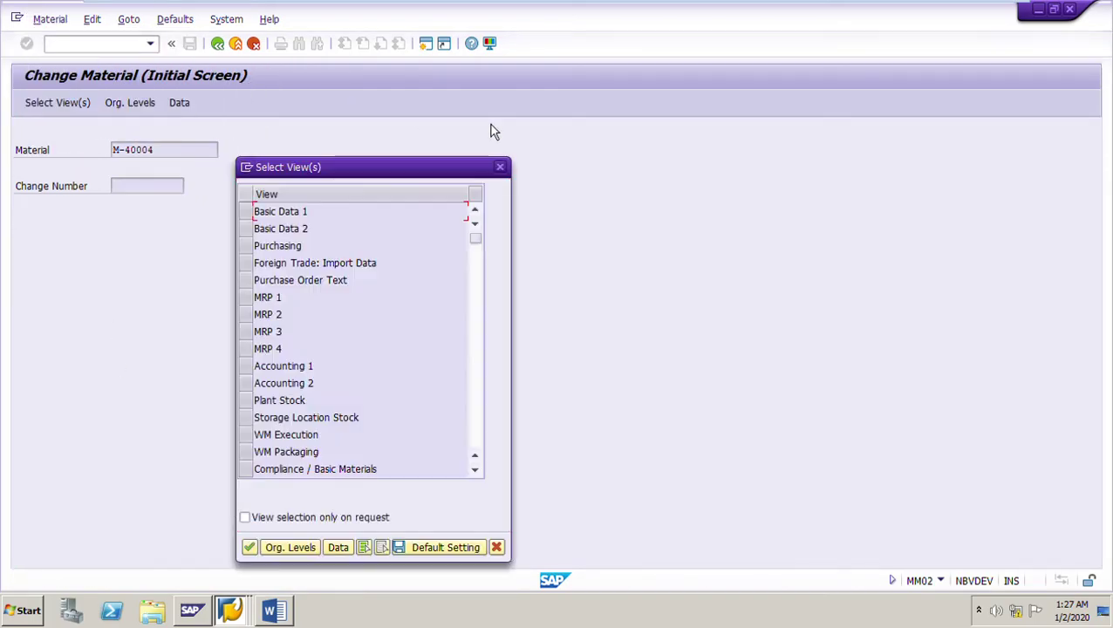
- Select the MRP 1 and MRP 2 views and open them for plant 1111 and storage location 1111
click(251, 248)
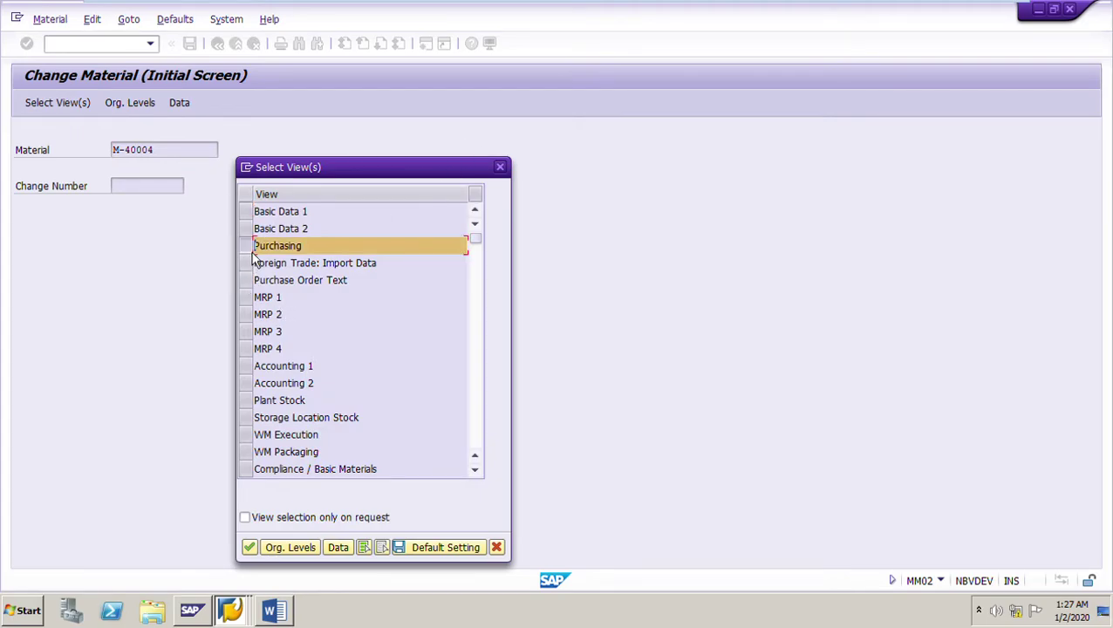
click(246, 246)
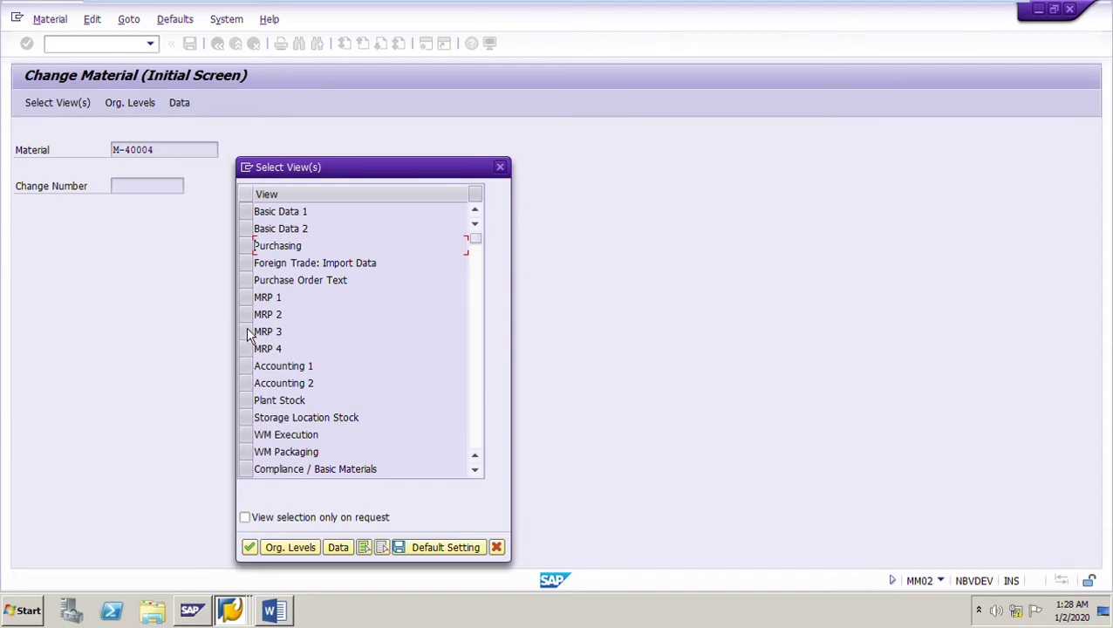
click(246, 298)
click(246, 314)
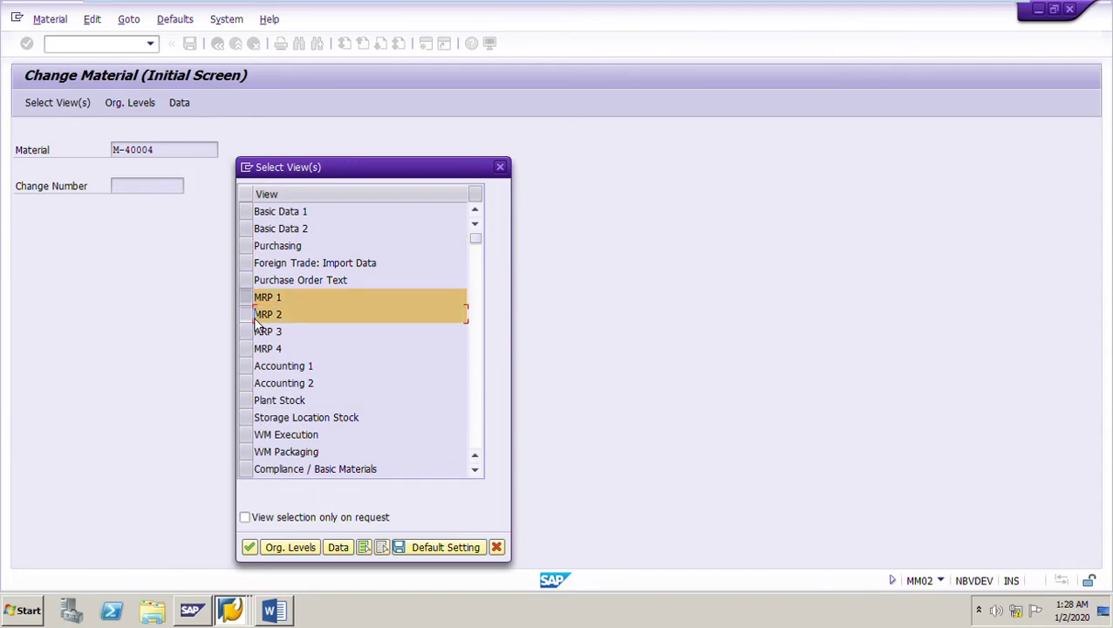
key(Return)
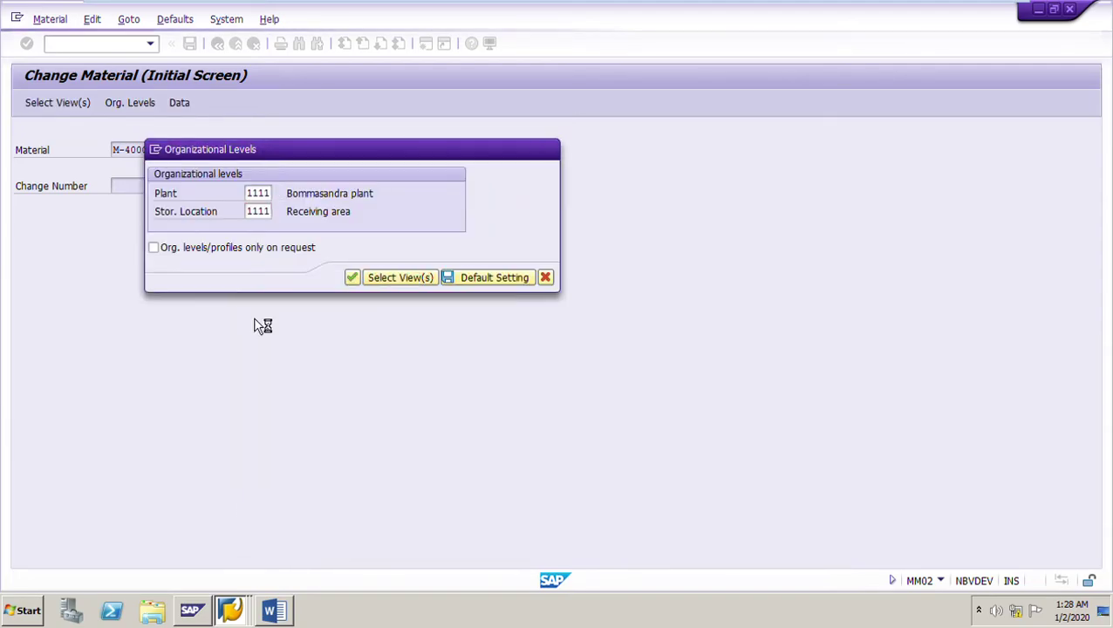
key(Return)
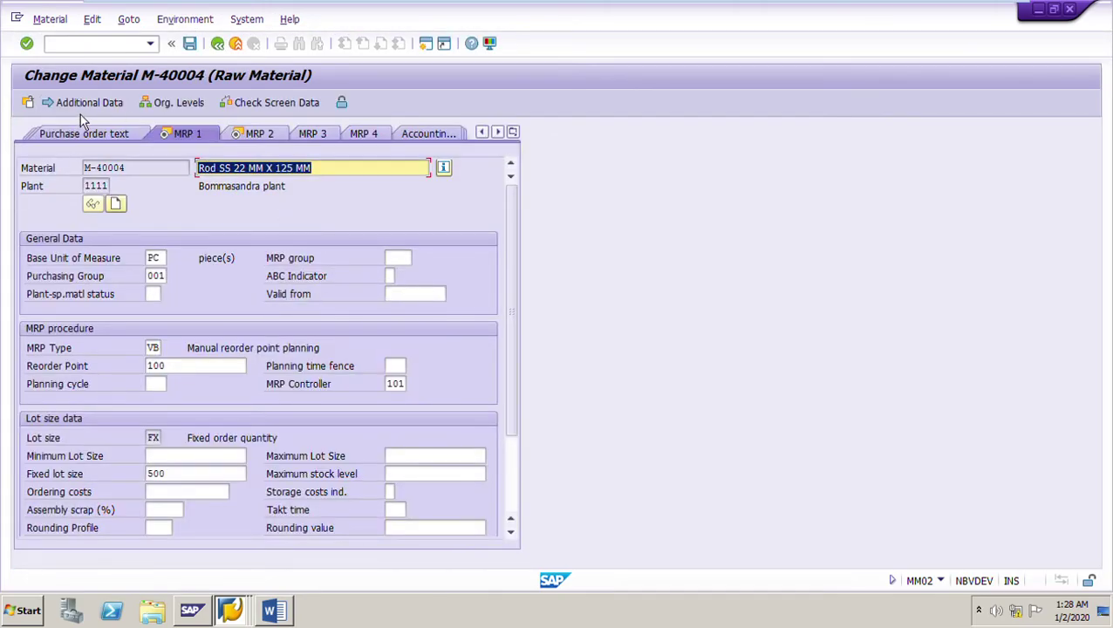
- Open the Consumption view in the material's additional data
click(87, 105)
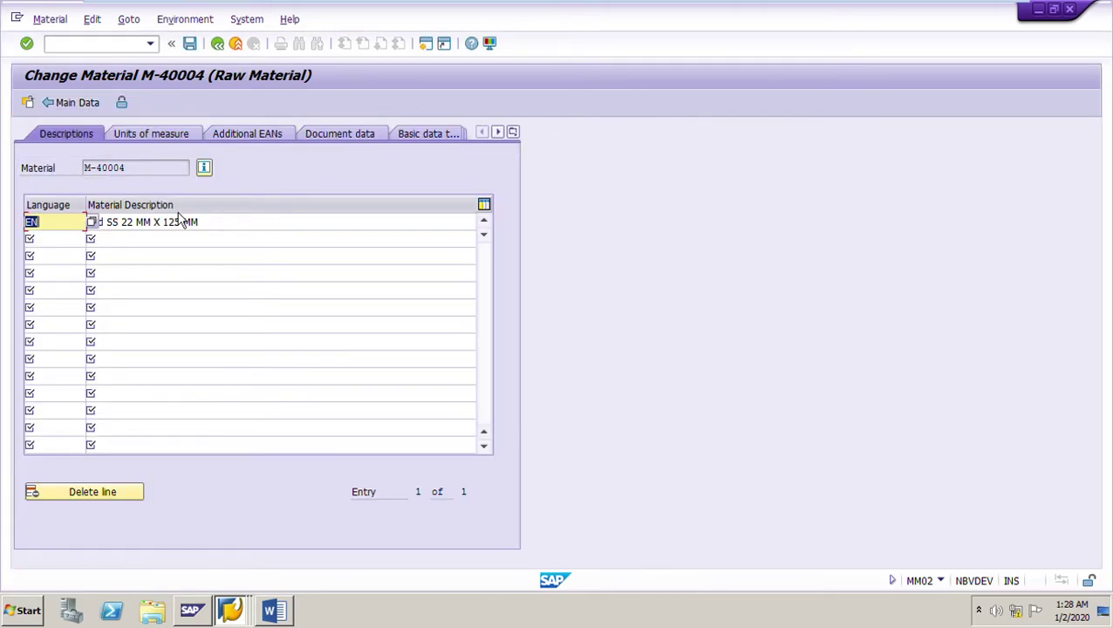
click(514, 133)
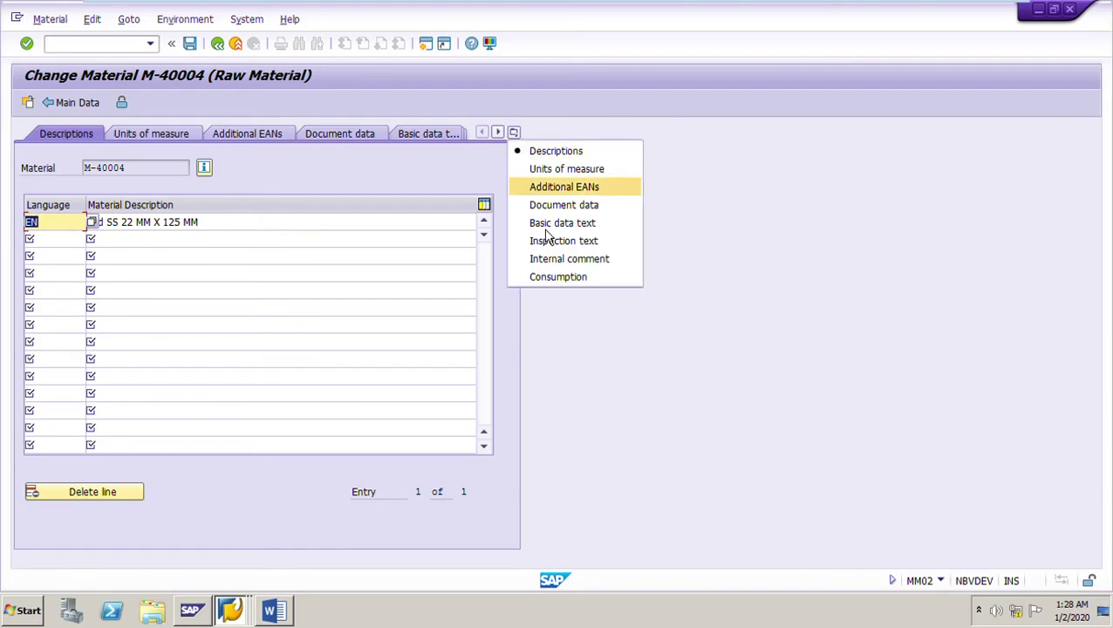
click(557, 279)
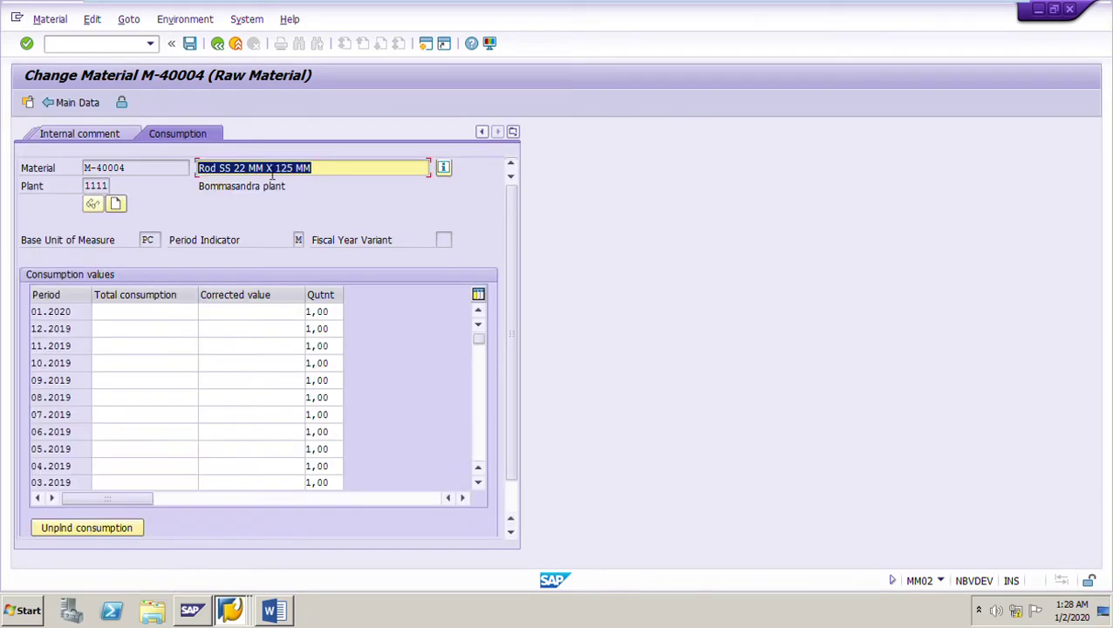
- Set the total consumption to 450 for 12.2019 and 430 for 11.2019, consulting the table in the Word document
click(128, 316)
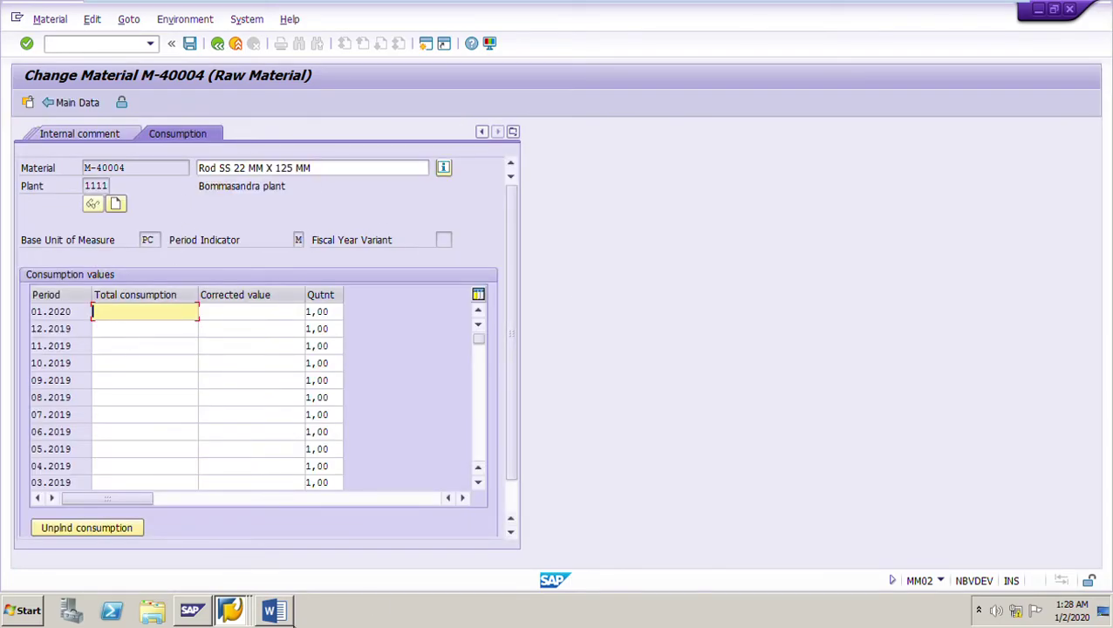
click(273, 611)
scroll(767, 222, up, 3)
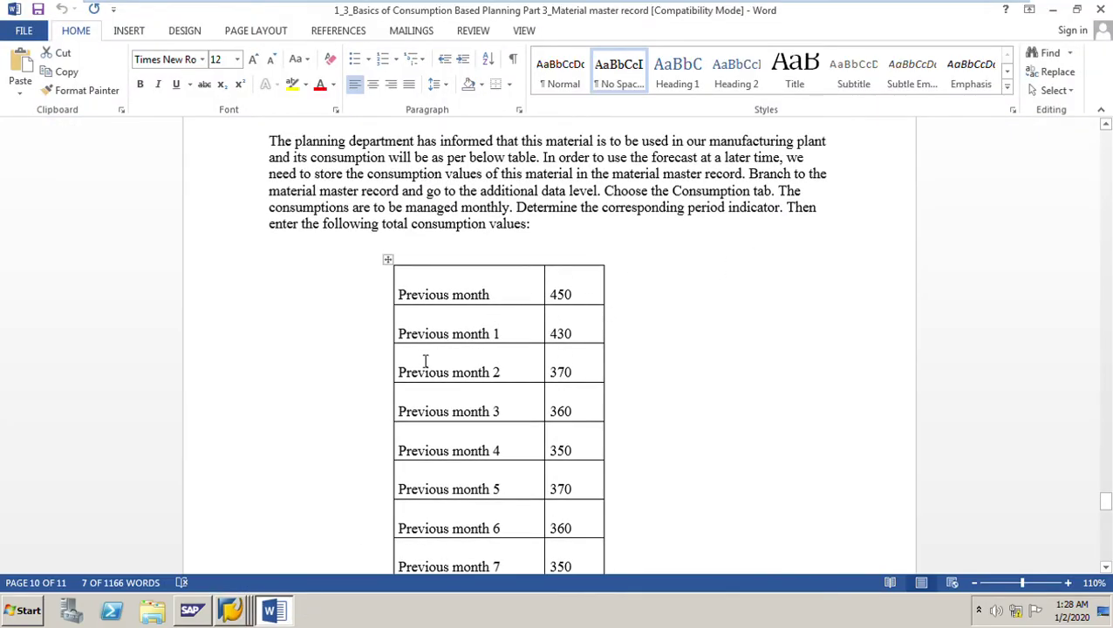
click(275, 611)
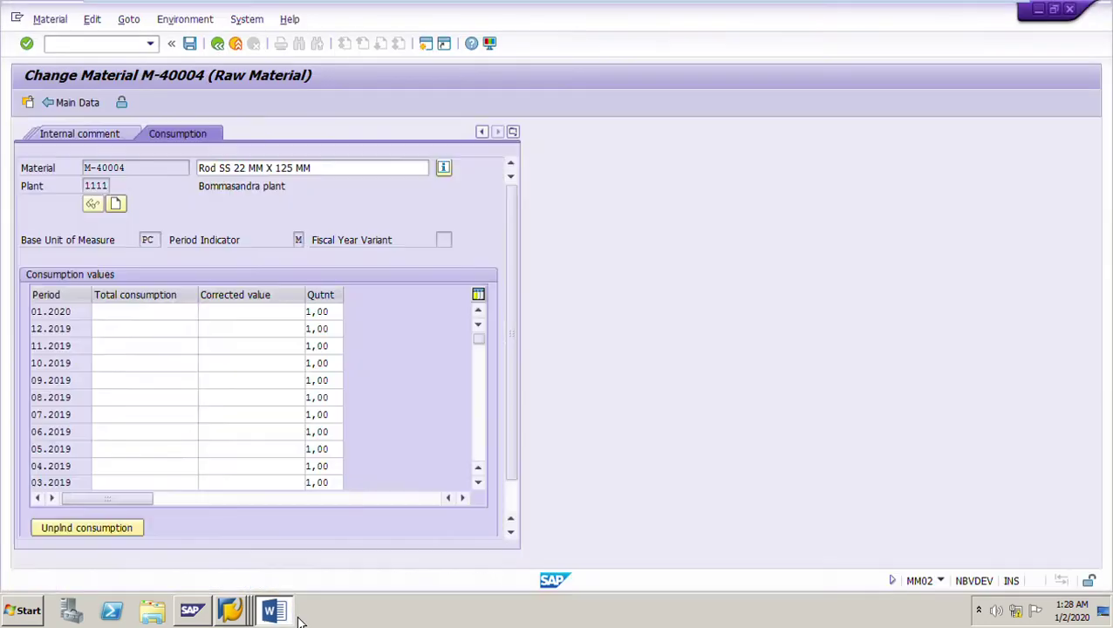
click(123, 336)
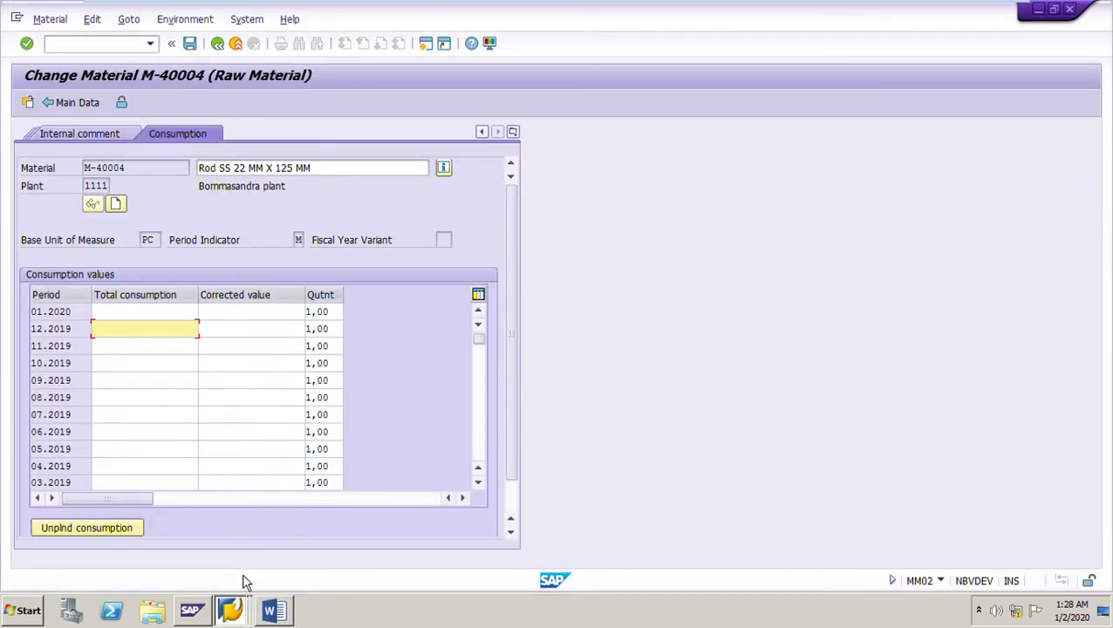
click(290, 619)
click(273, 611)
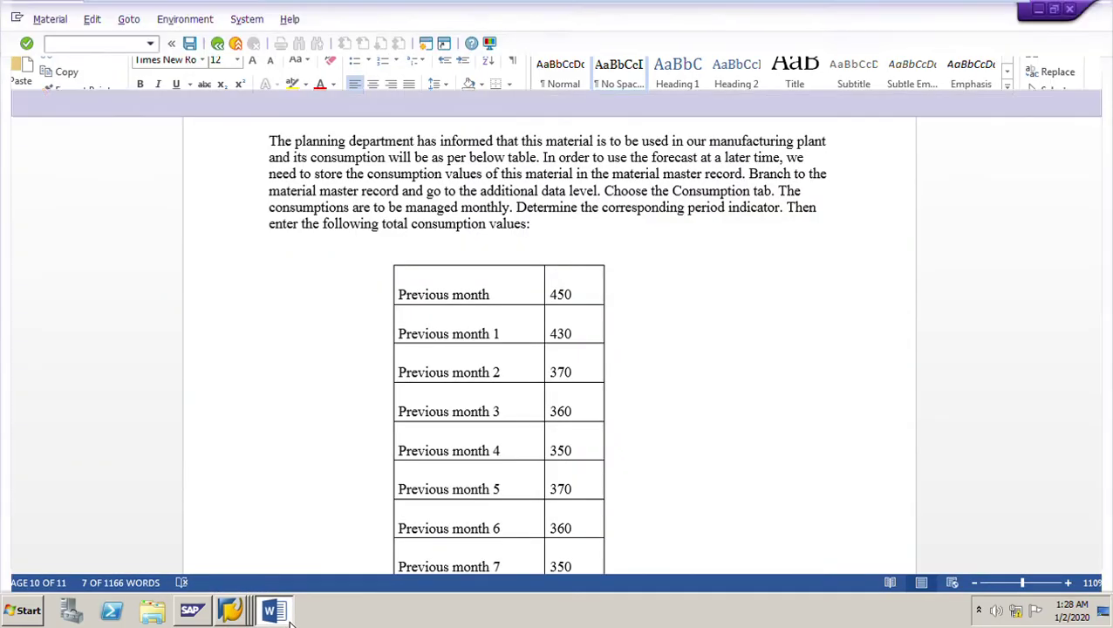
text(450)
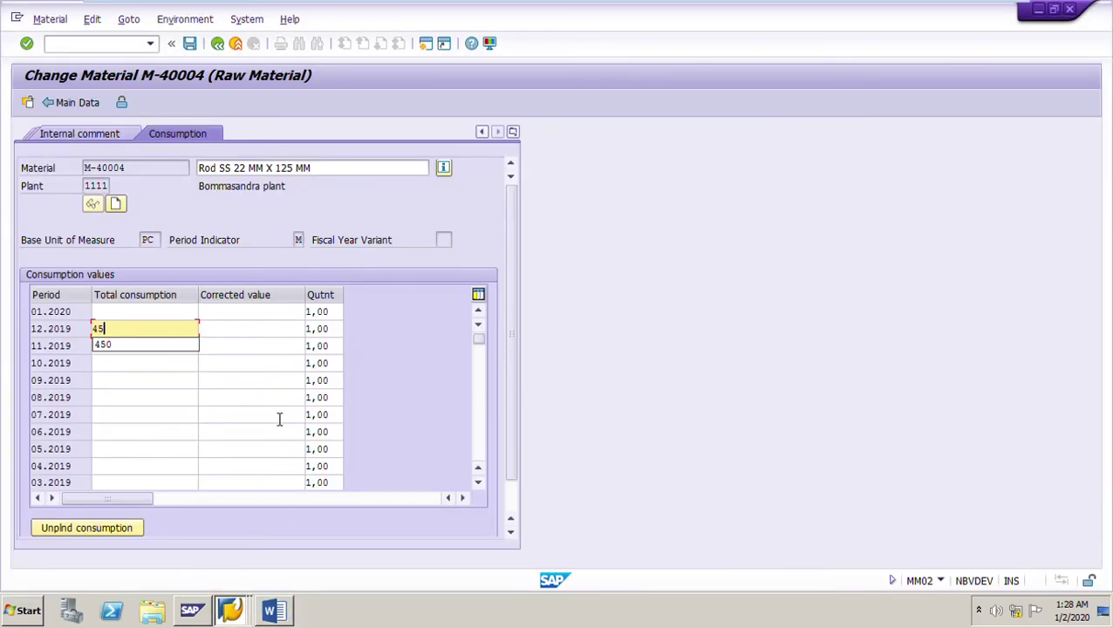
click(137, 351)
text(4)
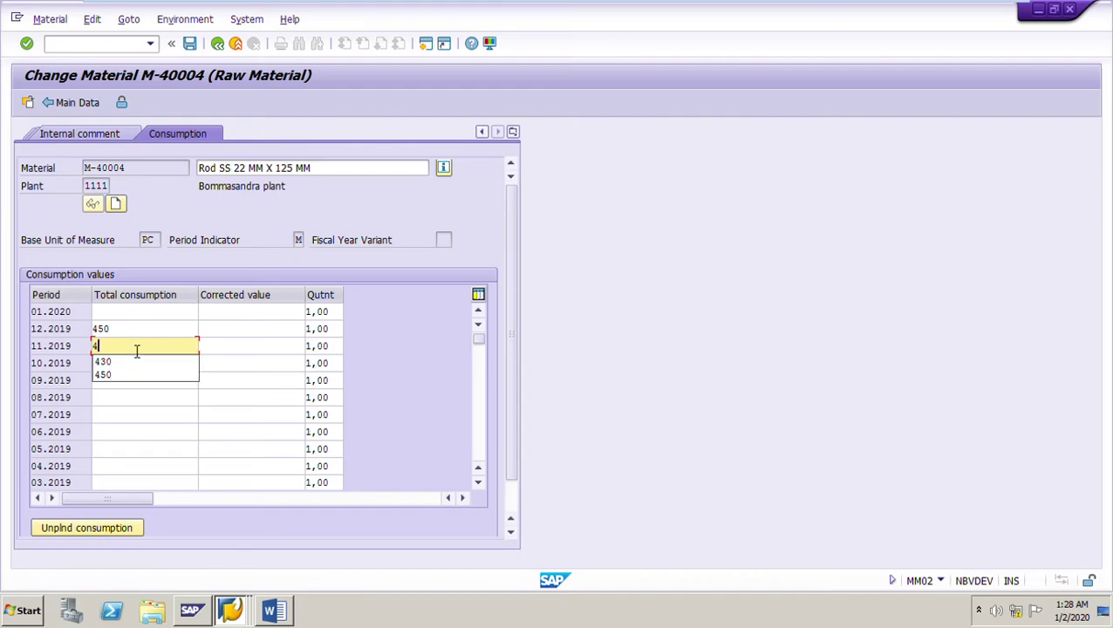
click(120, 366)
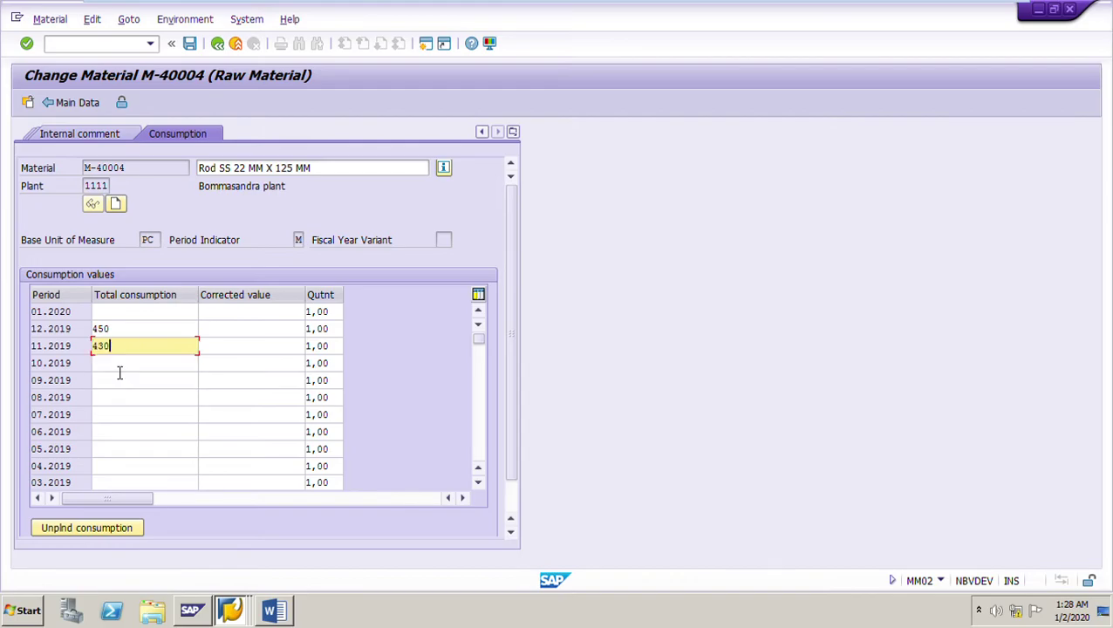
- Look up the following months in the Word table and set the total consumption to 370 for 10.2019 and 360 for 09.2019
click(287, 619)
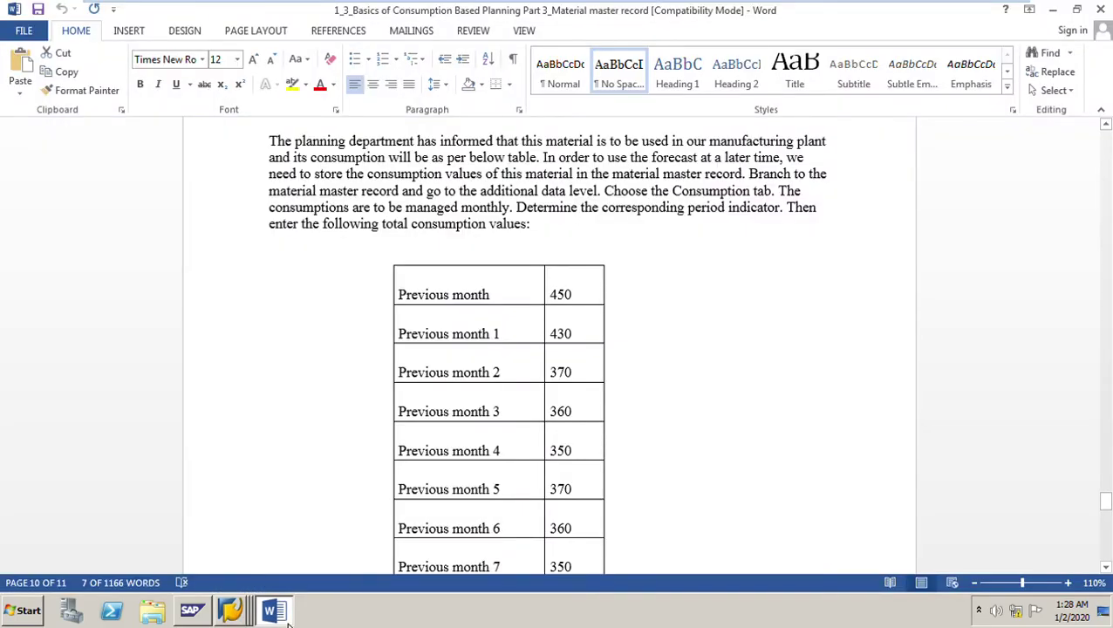
click(288, 621)
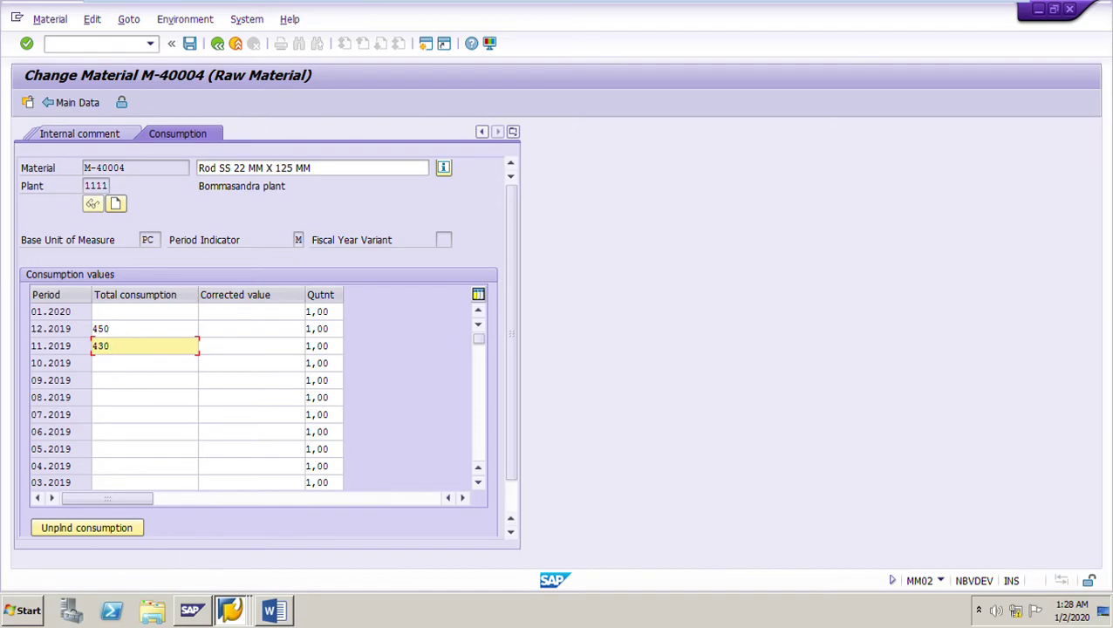
click(283, 614)
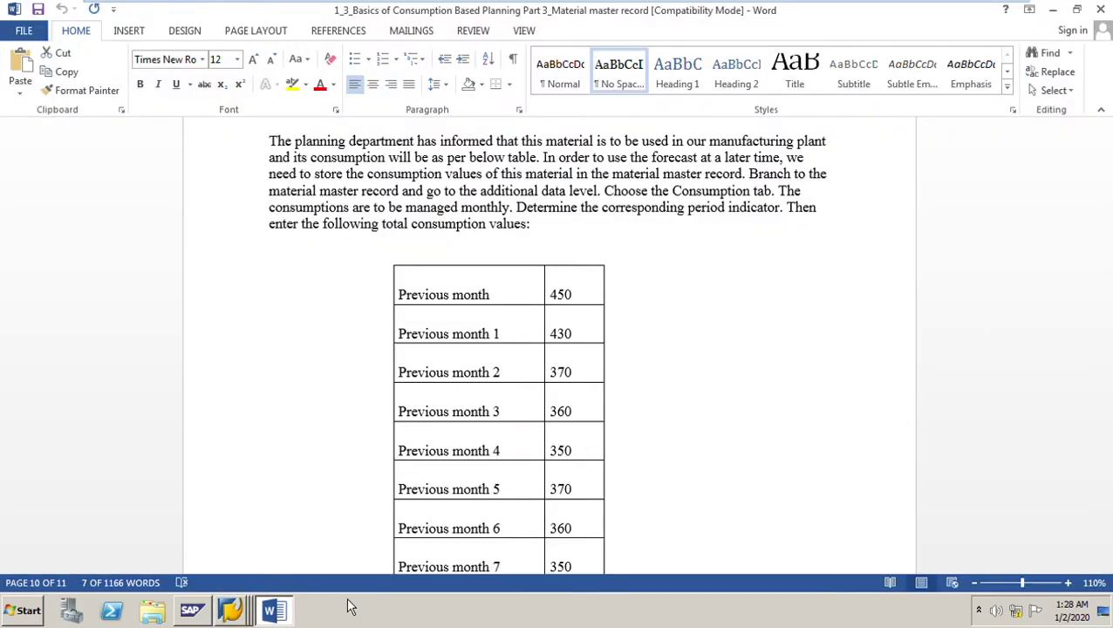
click(275, 618)
click(131, 370)
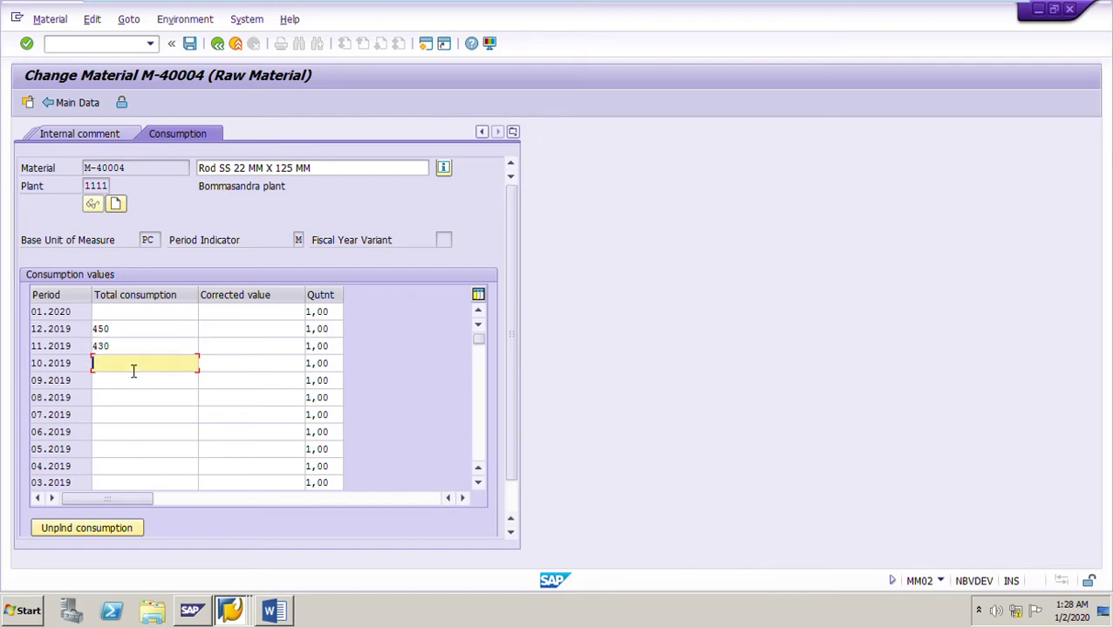
text(3)
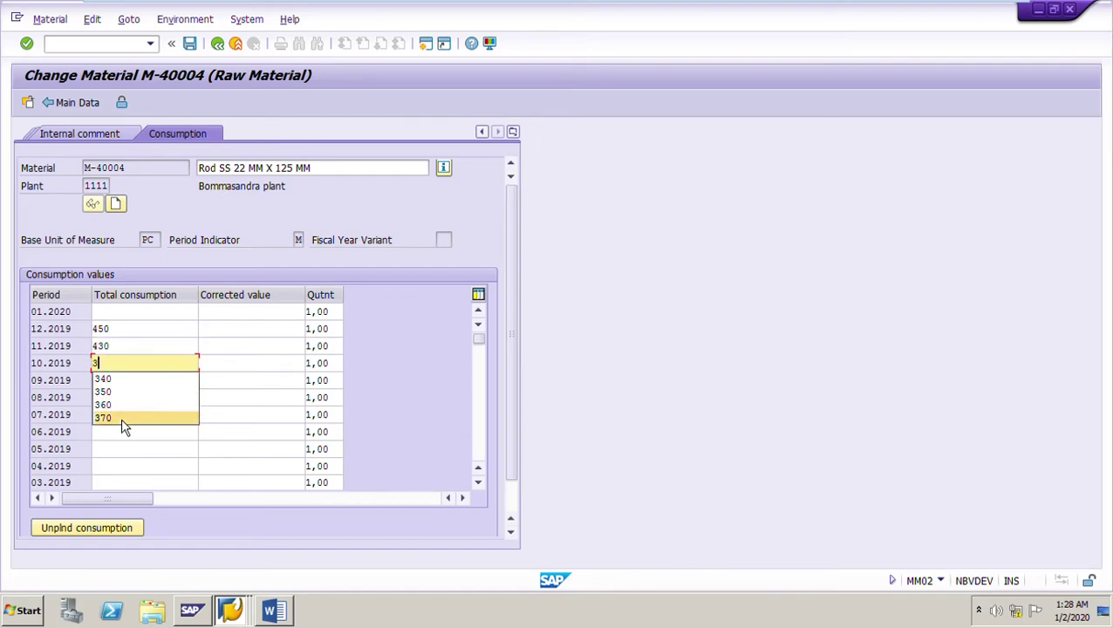
click(121, 425)
click(120, 387)
text(3)
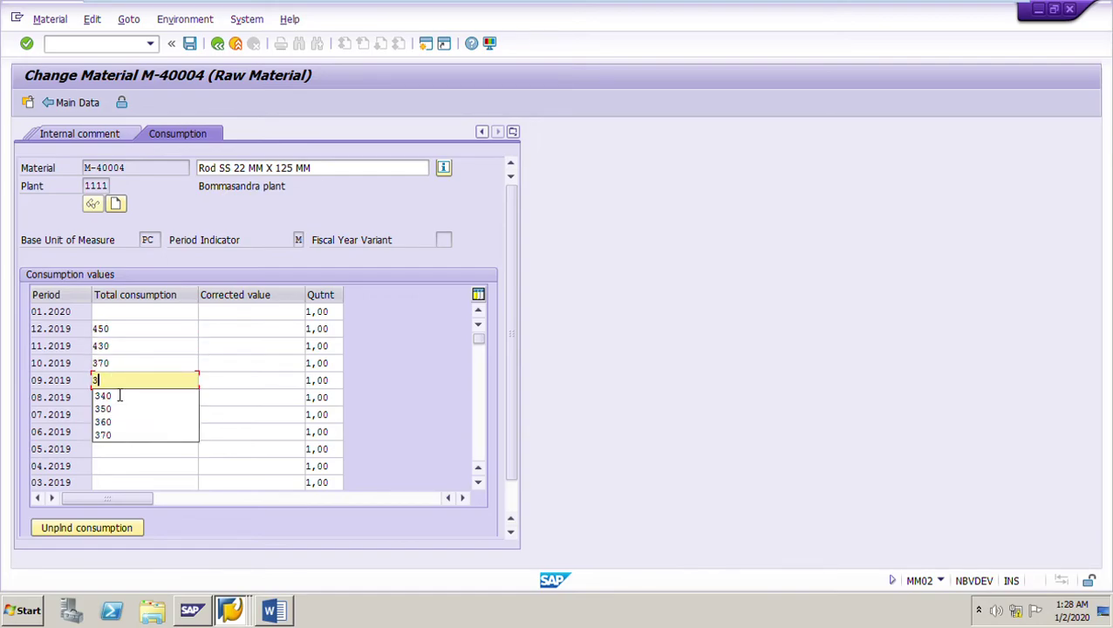
click(122, 424)
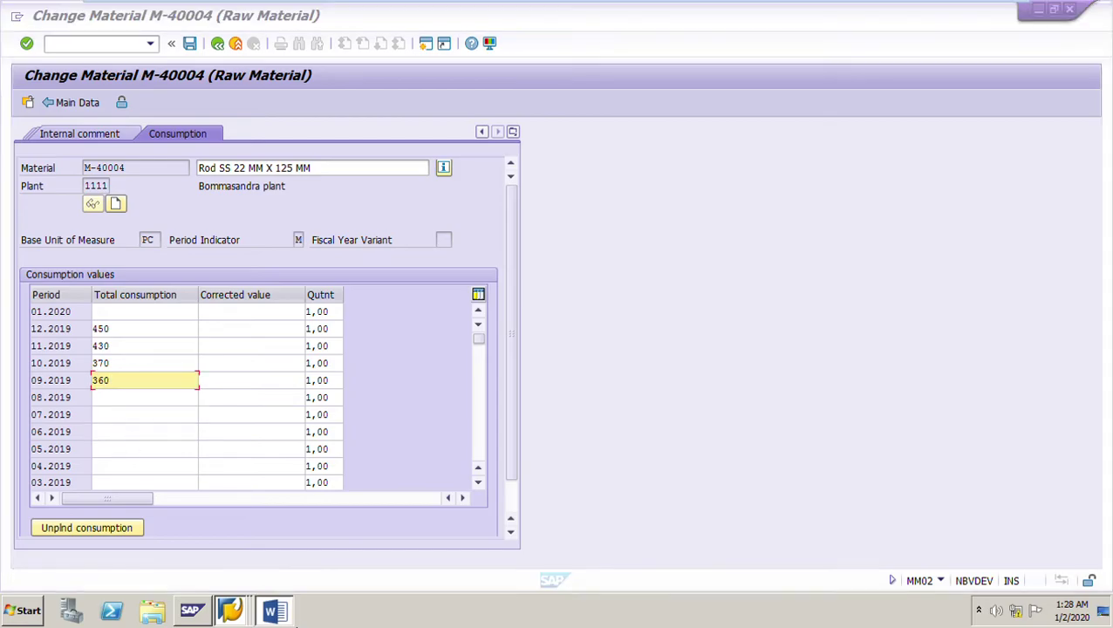
- Check the Word table and set the total consumption to 370 for 08.2019, 350 for 07.2019 and 360 for 06.2019
click(275, 611)
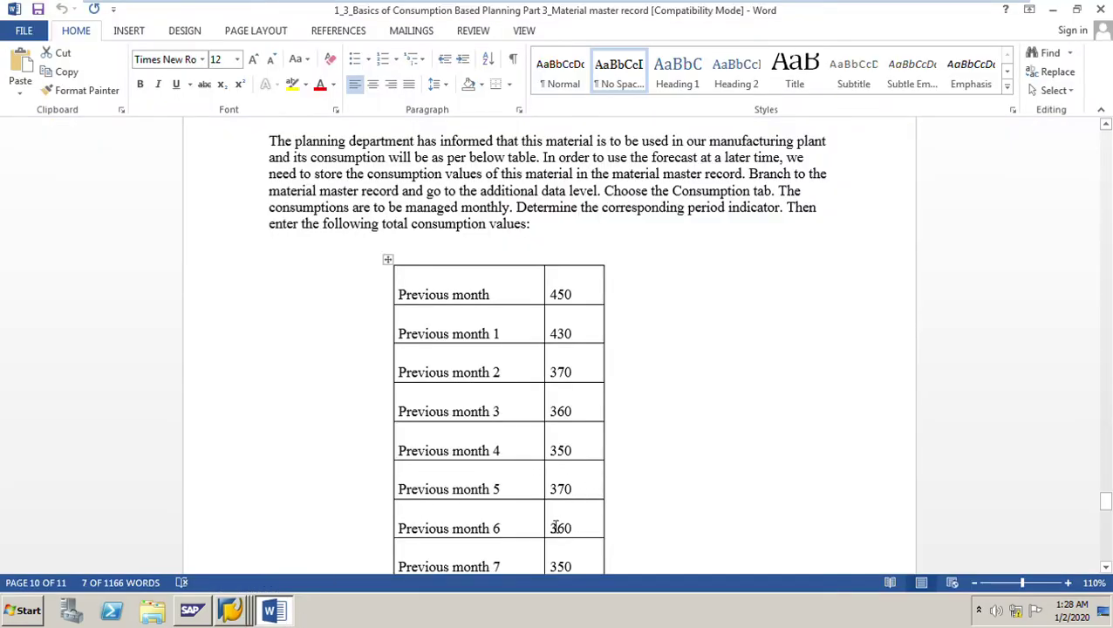
click(275, 611)
click(123, 405)
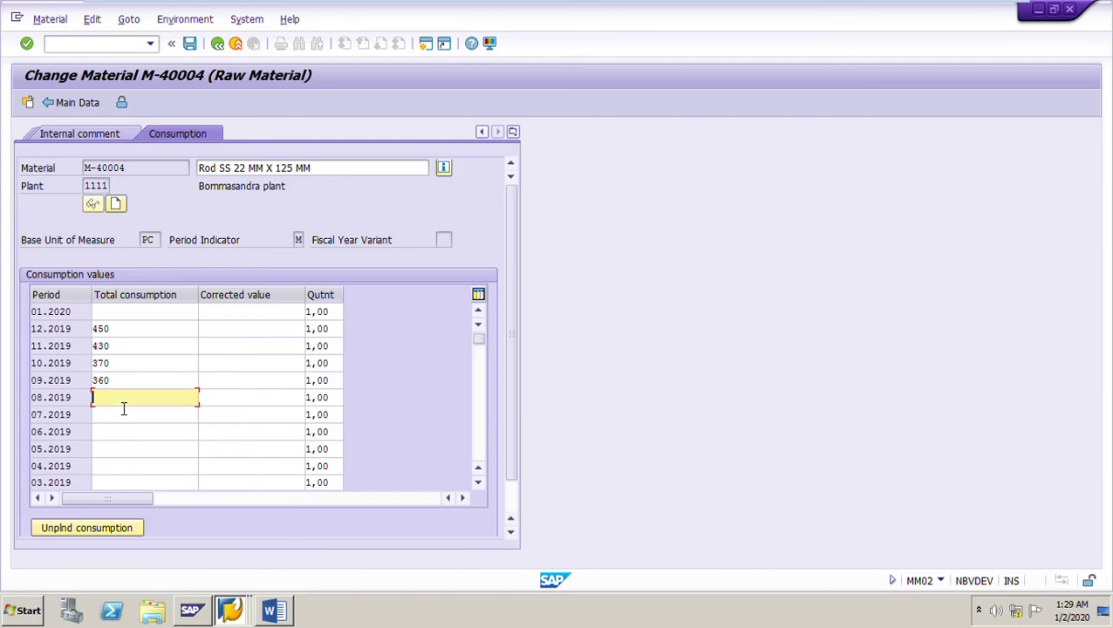
click(122, 408)
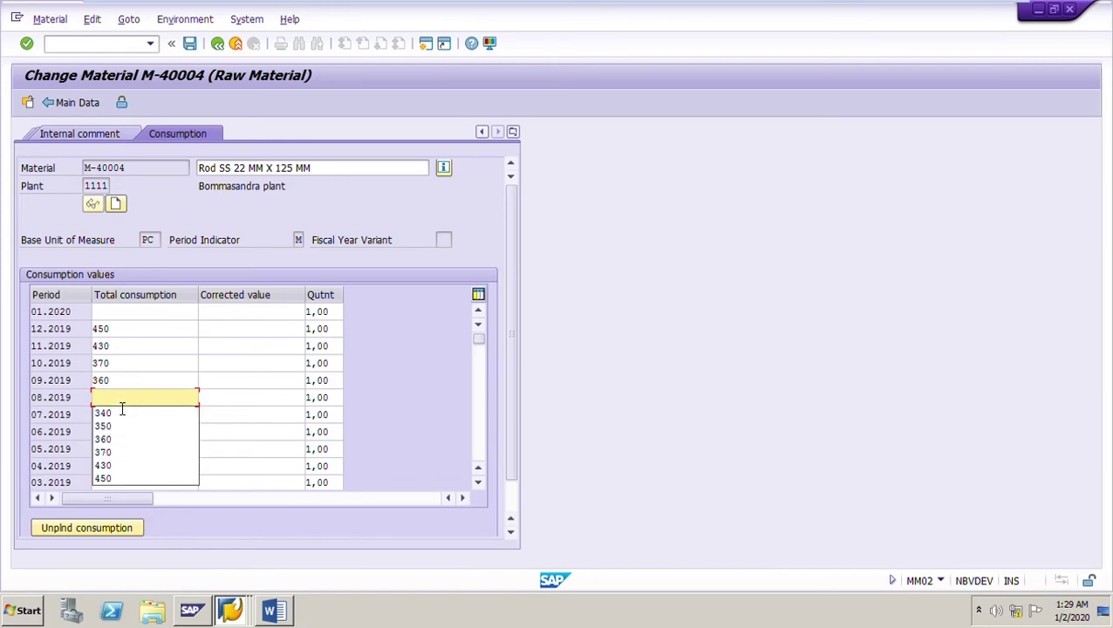
click(123, 452)
click(124, 421)
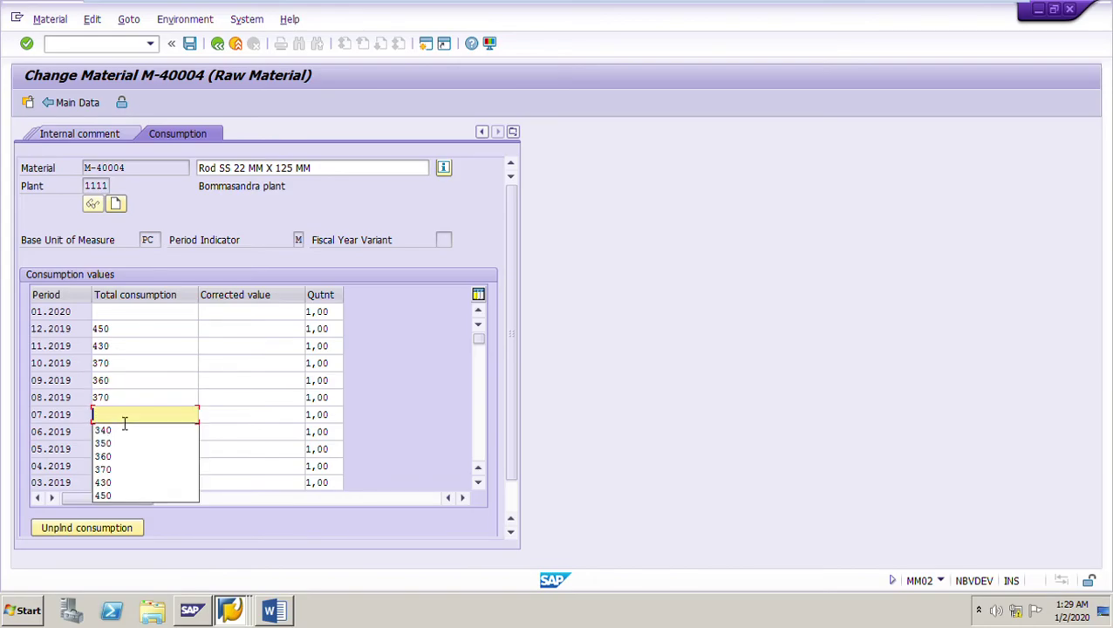
click(126, 445)
click(106, 434)
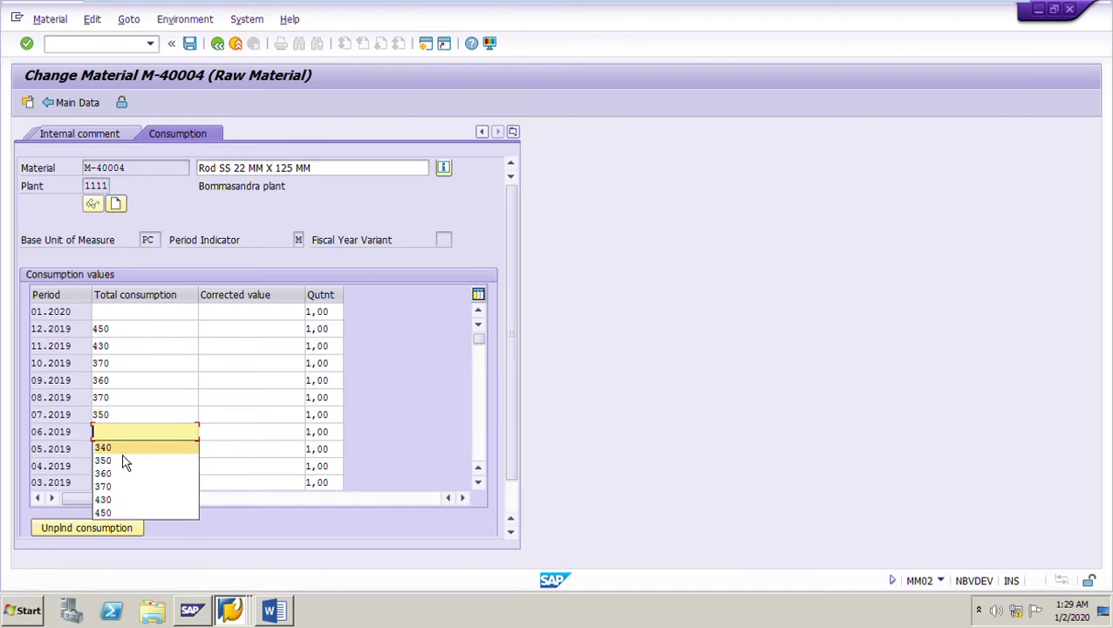
click(124, 475)
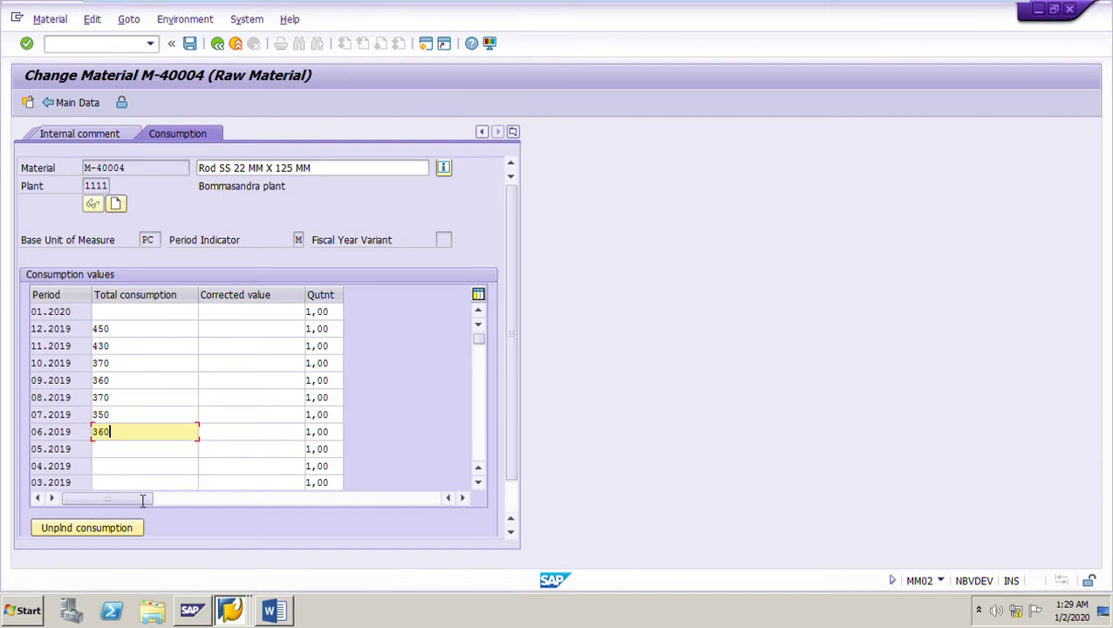
- Recheck the Word table and correct the total consumption to 350 for 08.2019 and 370 for 07.2019
click(278, 612)
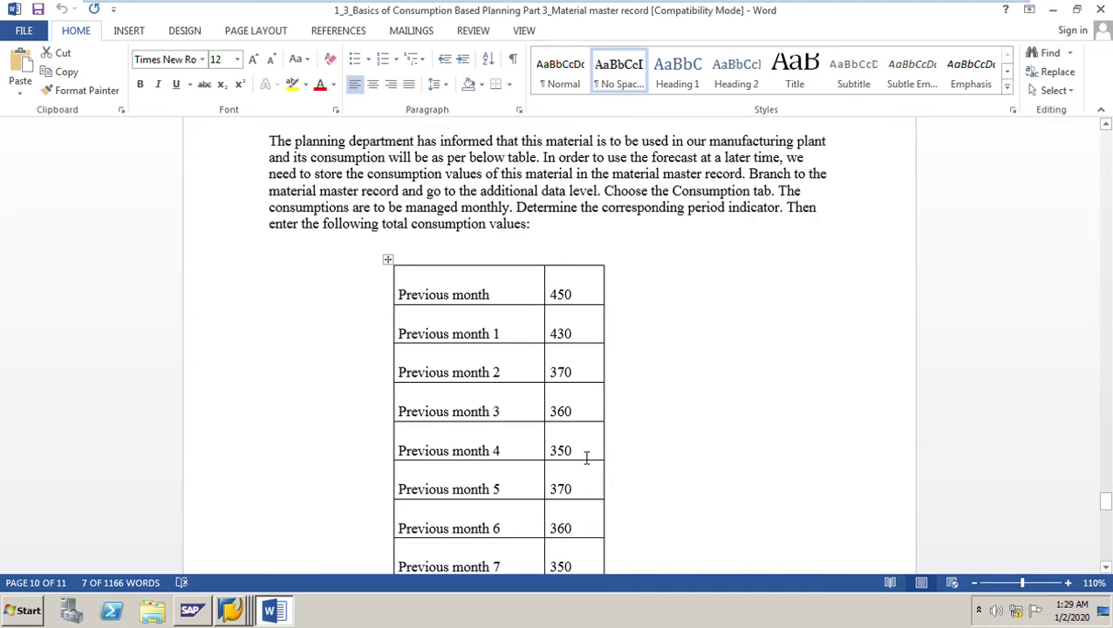
click(278, 613)
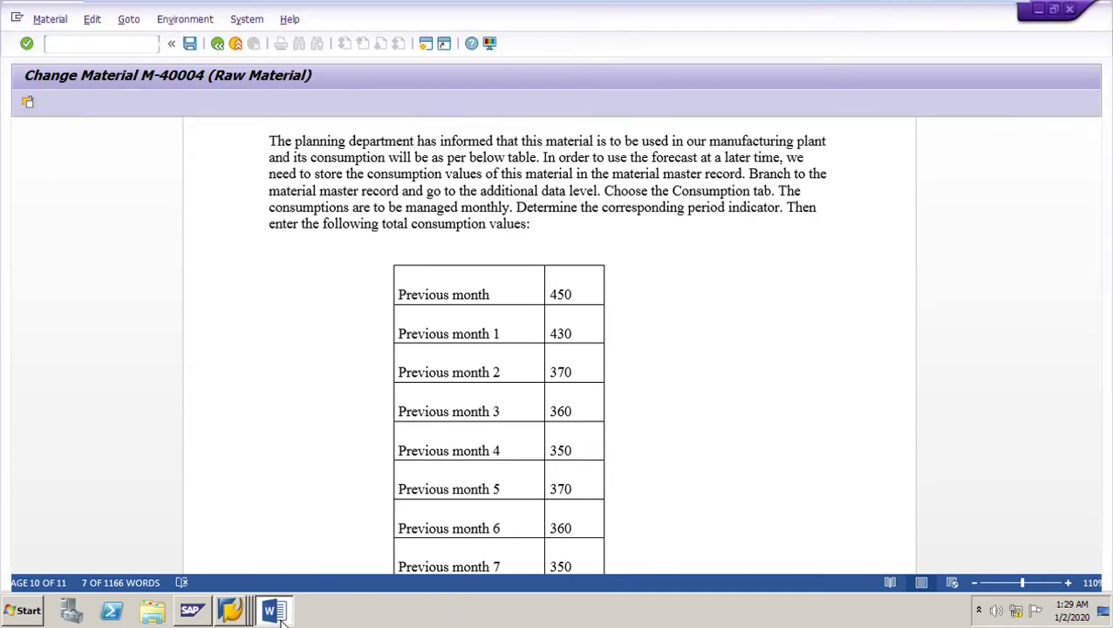
click(124, 404)
key(BackSpace)
key(BackSpace)
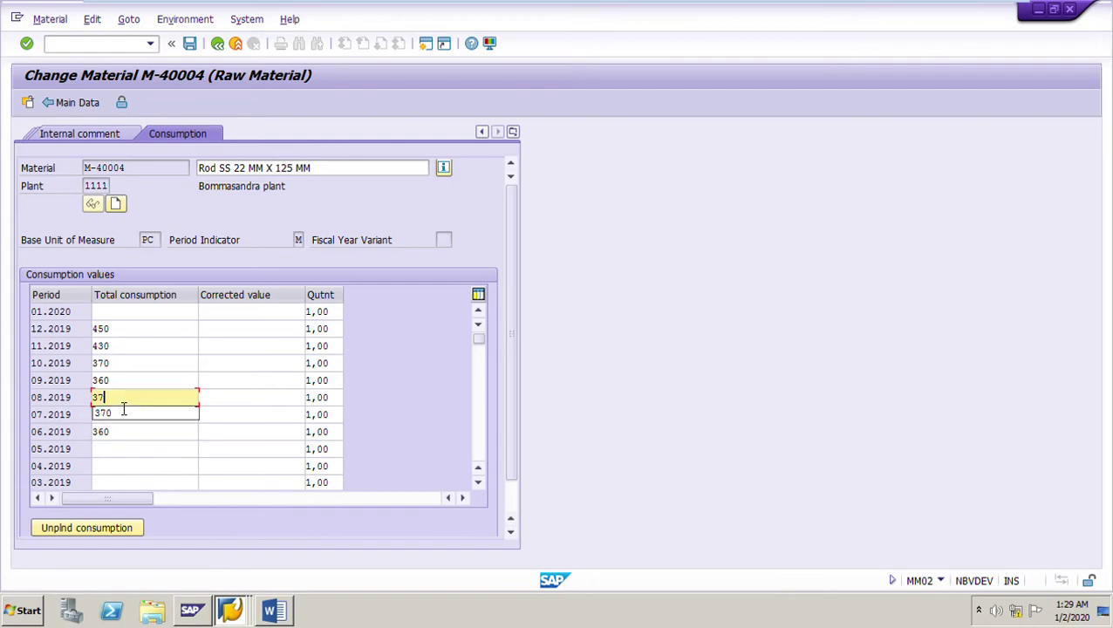
click(129, 423)
key(BackSpace)
key(BackSpace)
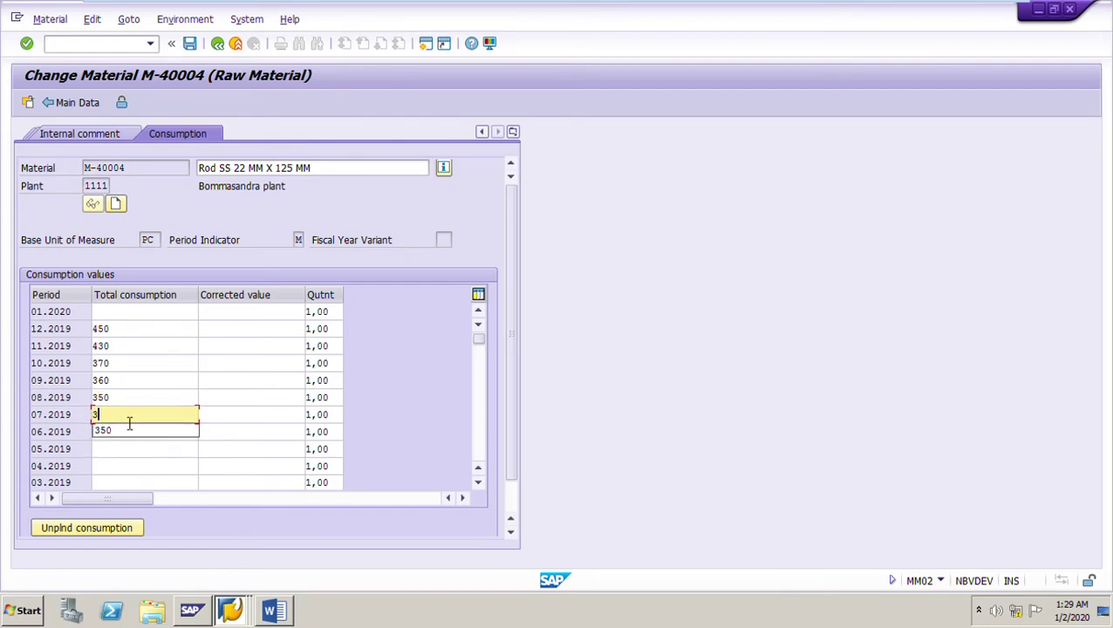
click(123, 470)
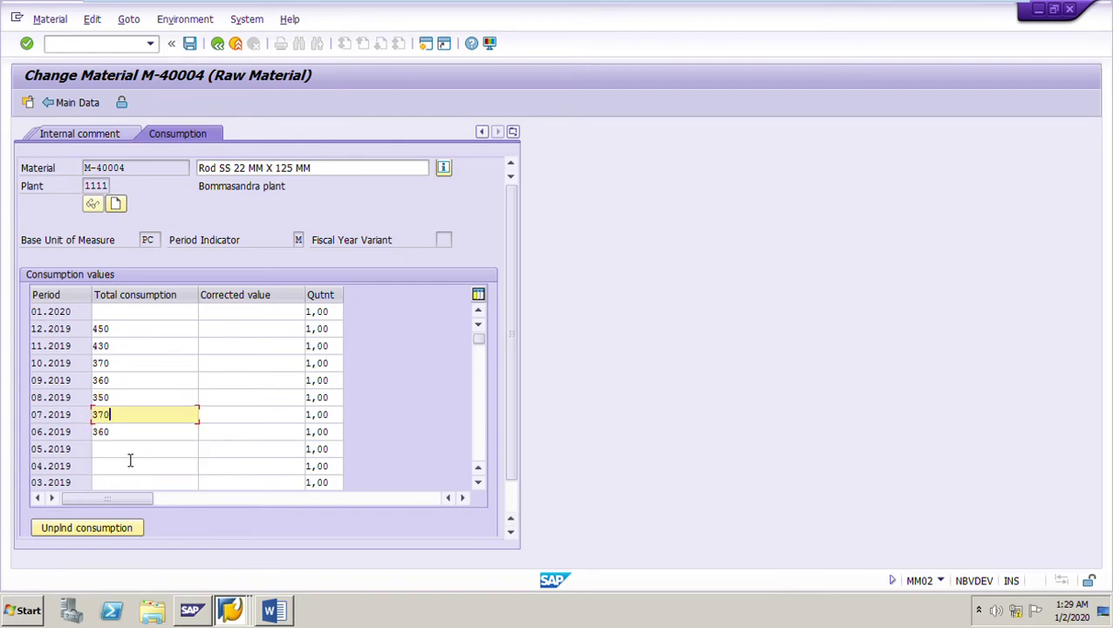
- Look up the next months in the Word table and set the total consumption to 350 for 05.2019 and 340 for 04.2019
click(277, 612)
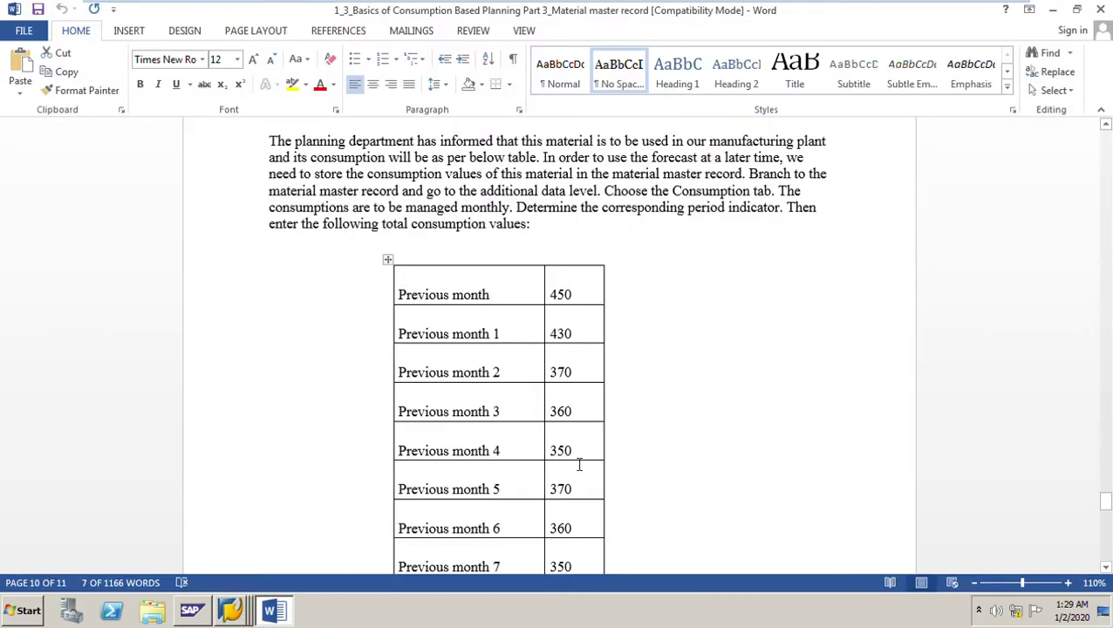
scroll(615, 534, down, 2)
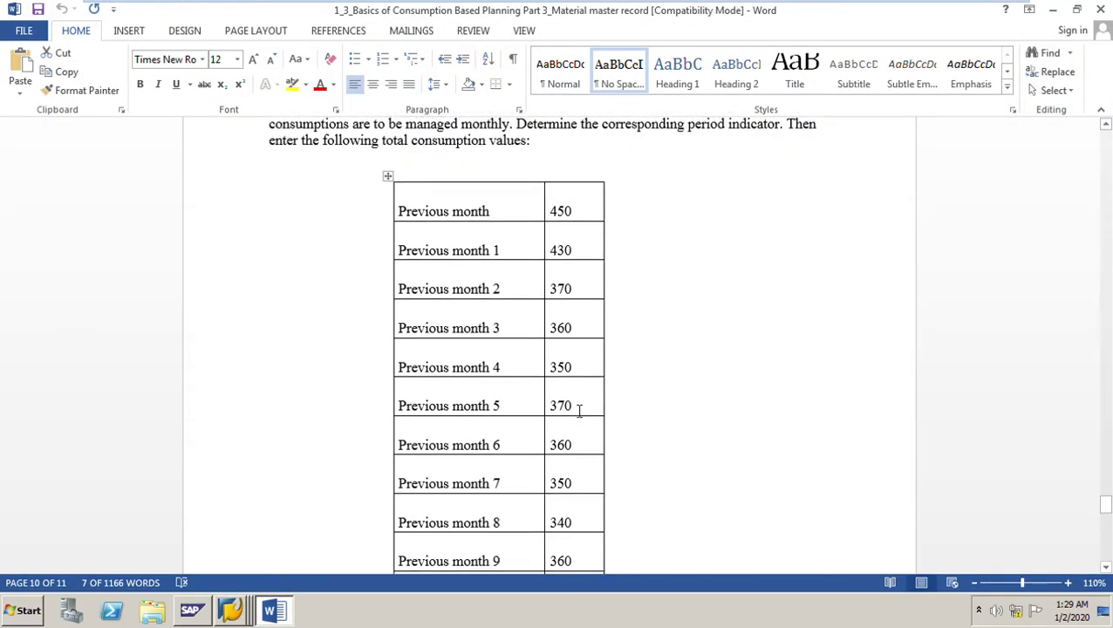
scroll(606, 474, down, 1)
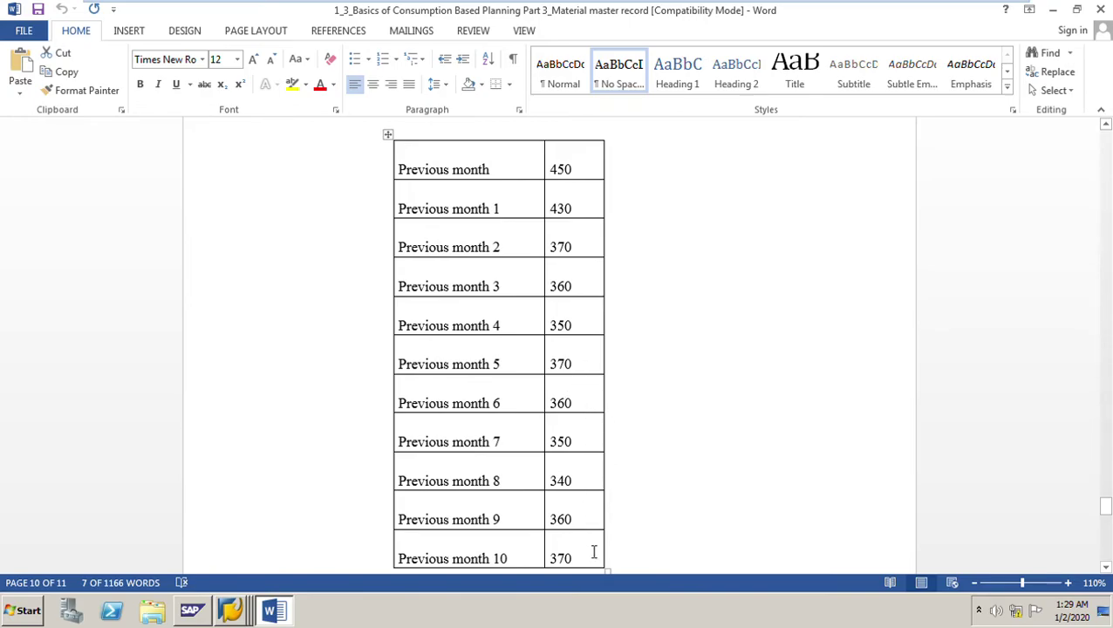
click(229, 611)
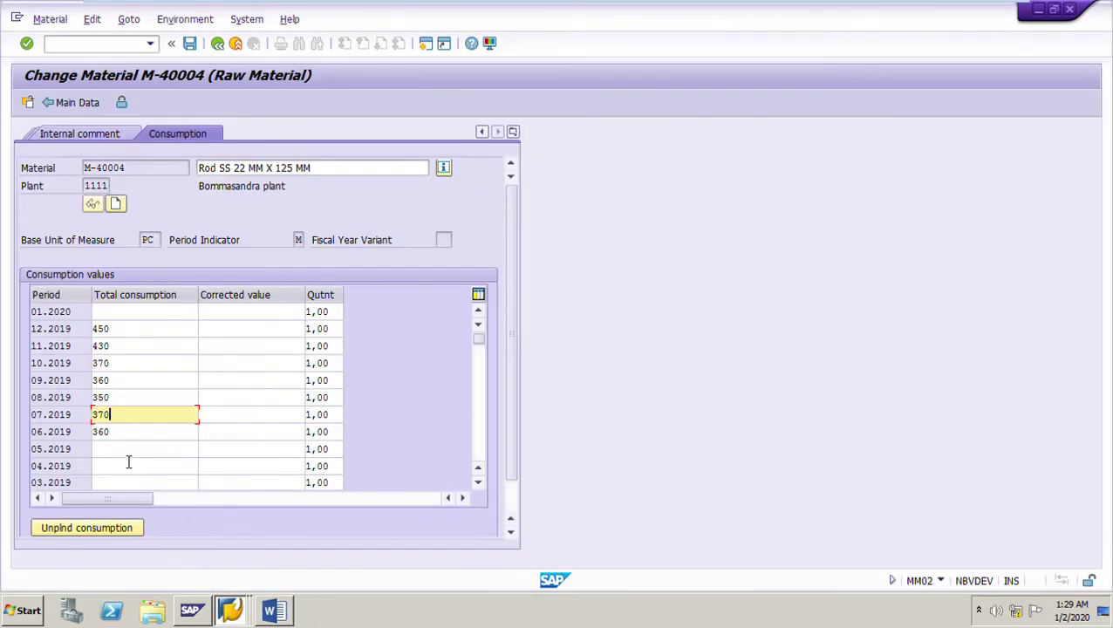
click(126, 450)
click(122, 479)
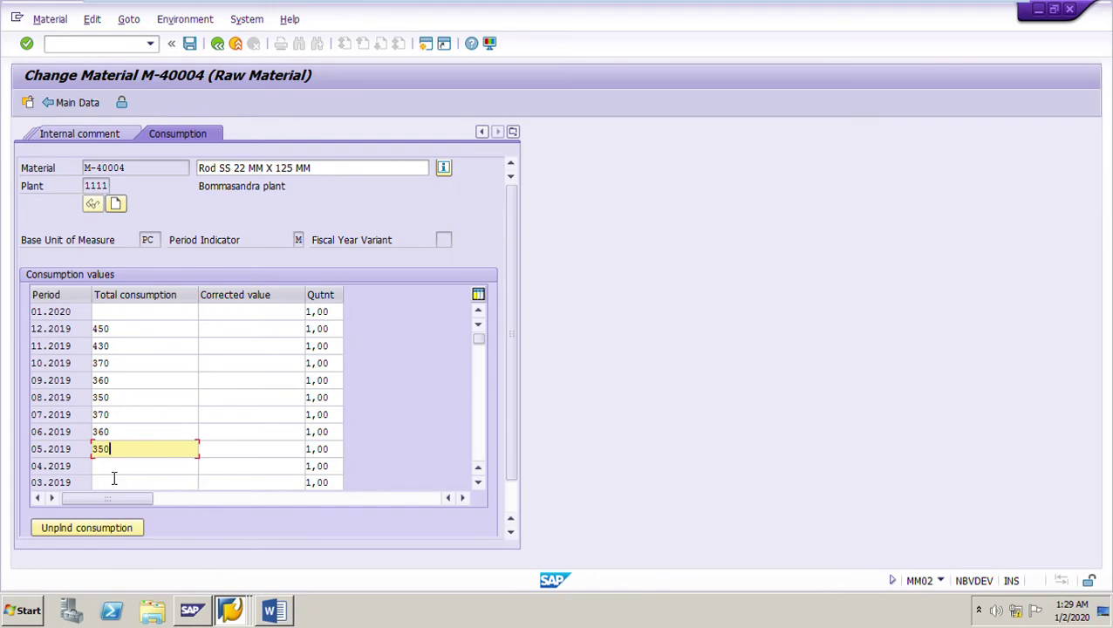
click(115, 469)
click(118, 483)
- Consult the end of the Word table and set the total consumption to 360 for 03.2019 and 370 for 02.2019
click(272, 610)
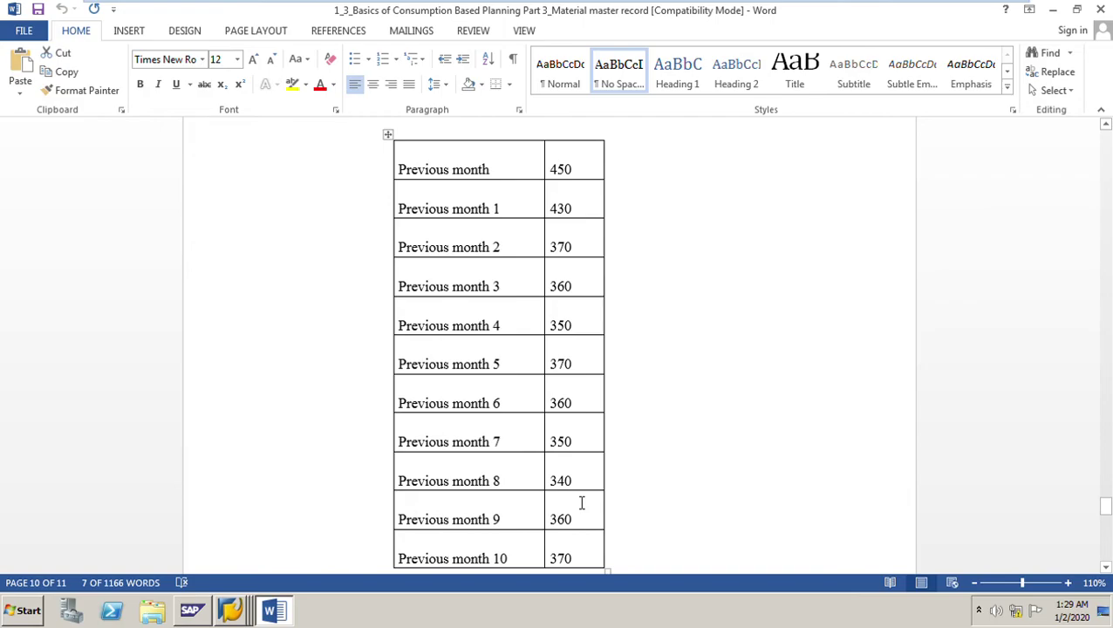
scroll(582, 504, down, 2)
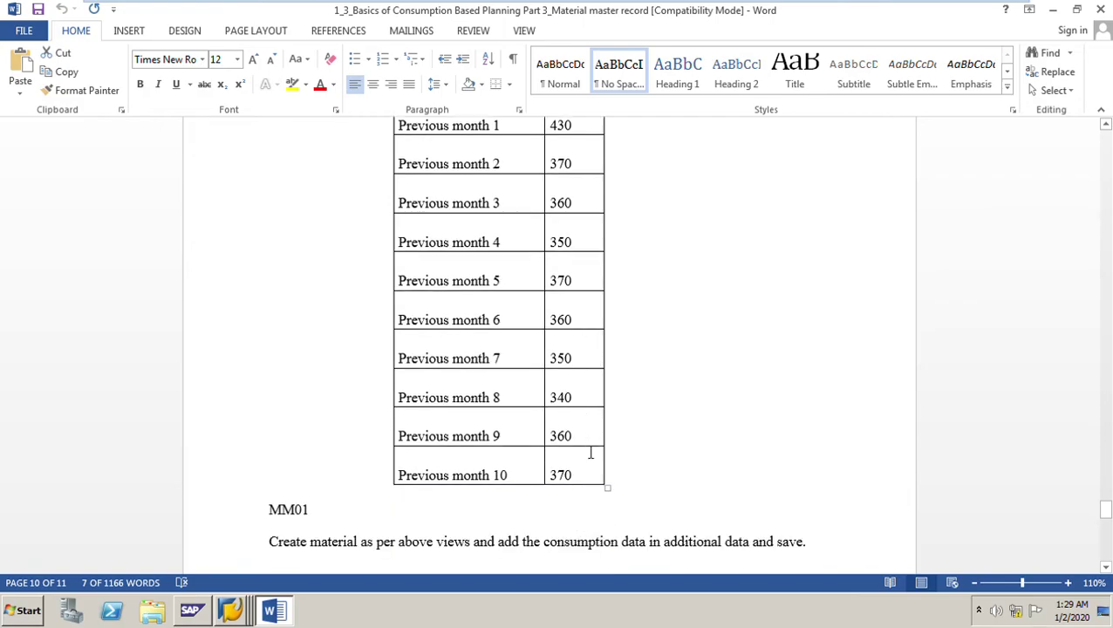
click(274, 614)
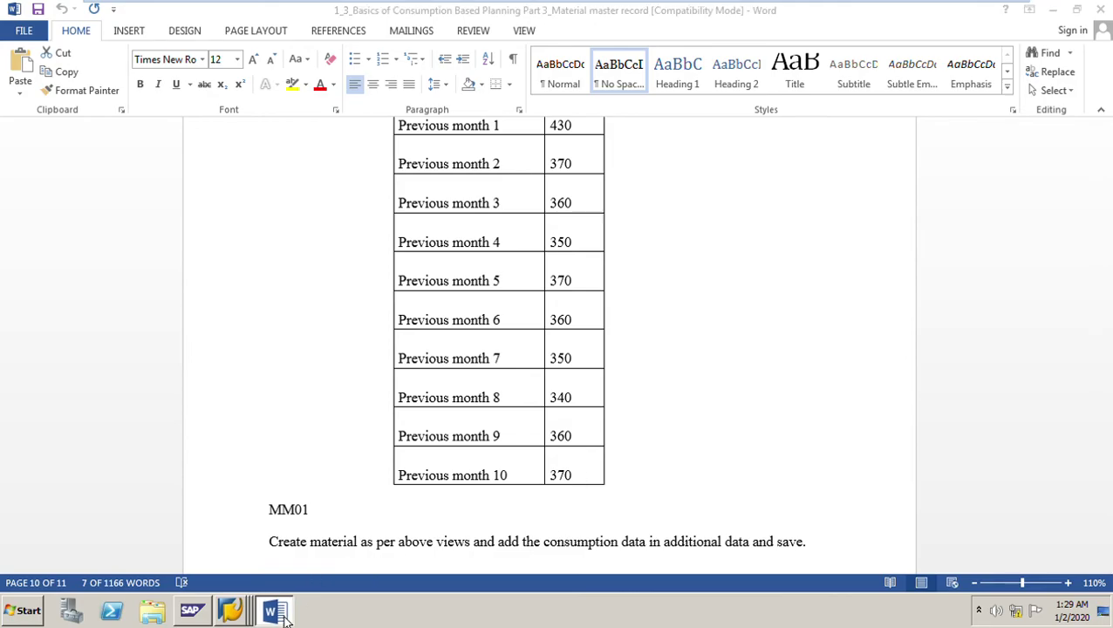
click(124, 484)
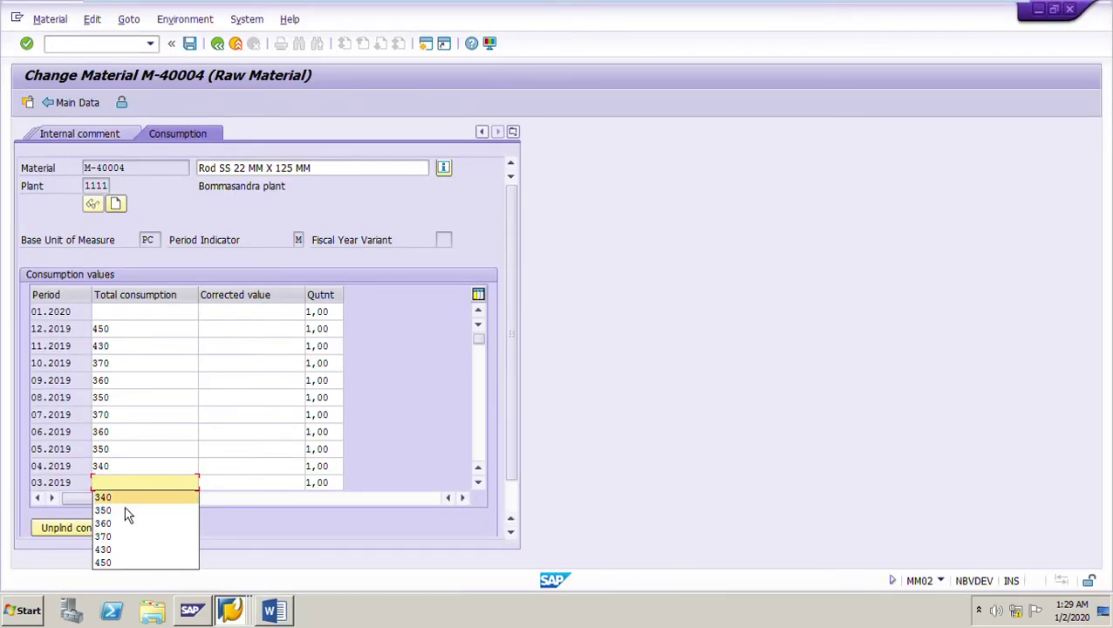
click(129, 524)
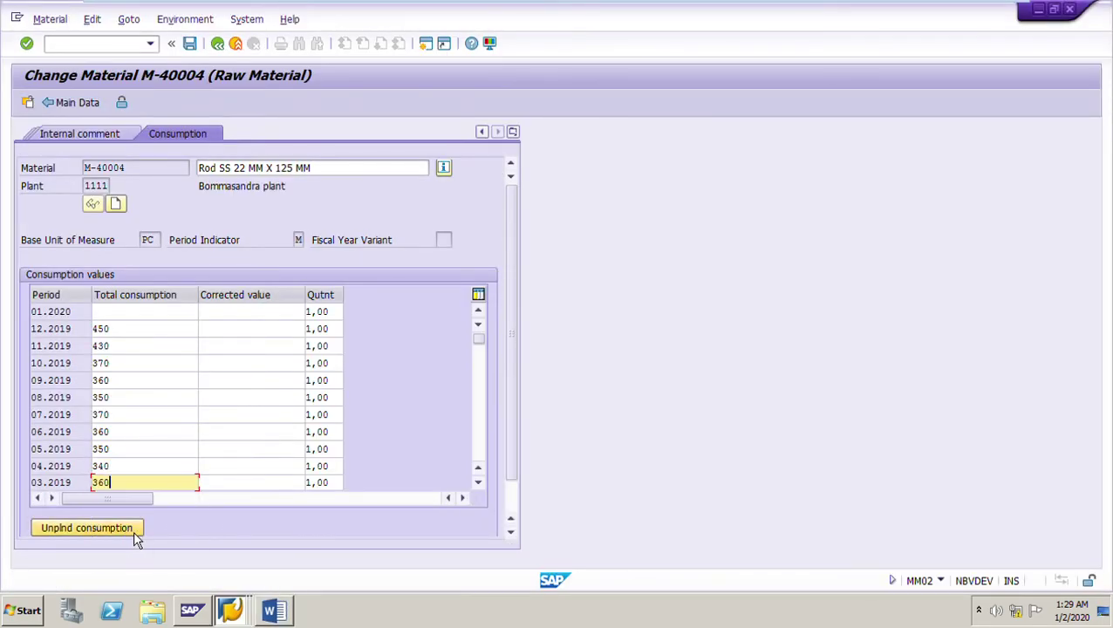
click(479, 484)
click(105, 482)
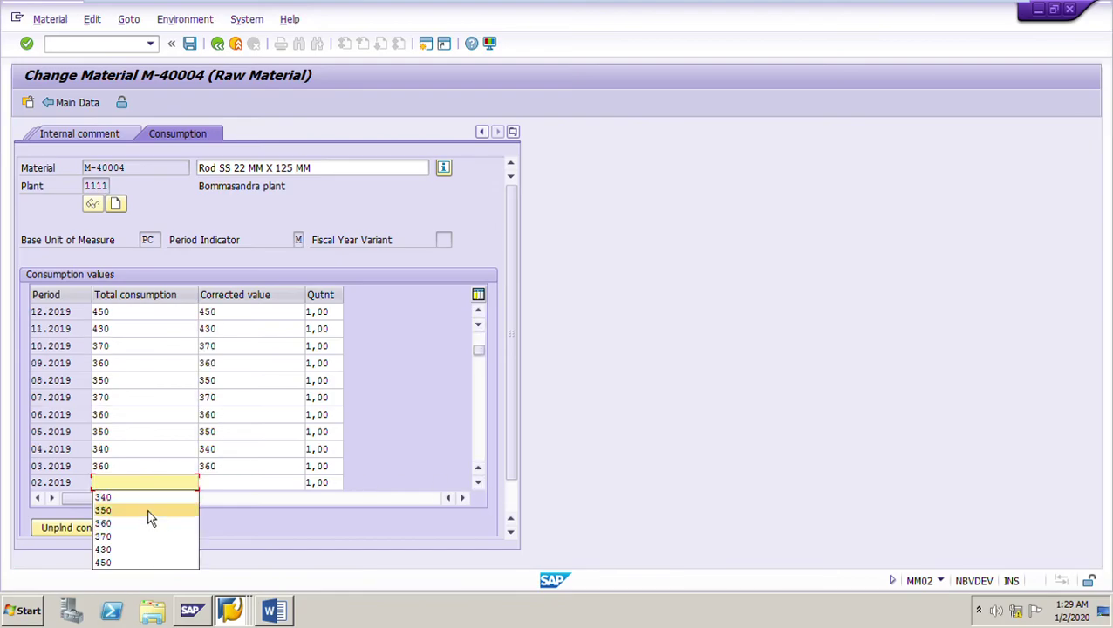
click(128, 537)
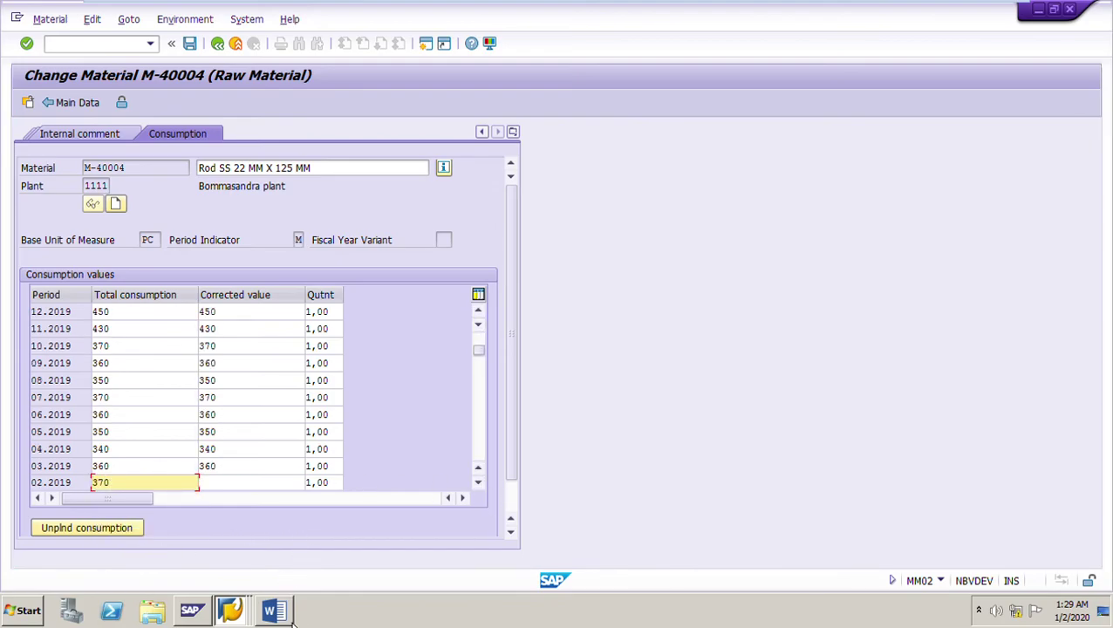
- Review the full consumption table in the Word document, from the previous month through previous month 10
click(271, 610)
scroll(642, 241, up, 2)
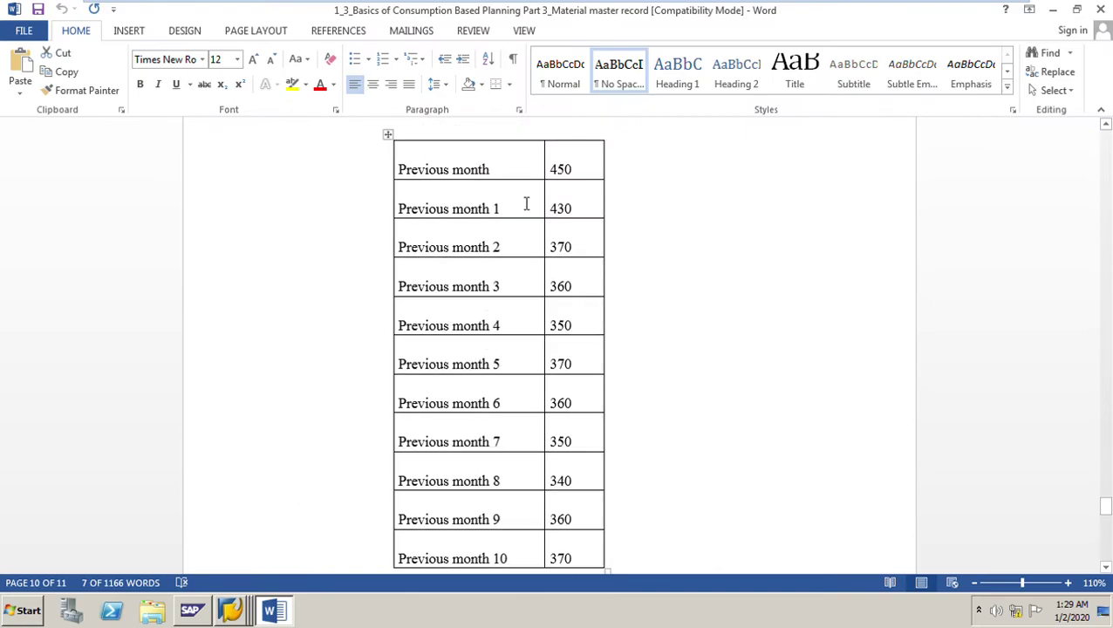
scroll(560, 340, down, 2)
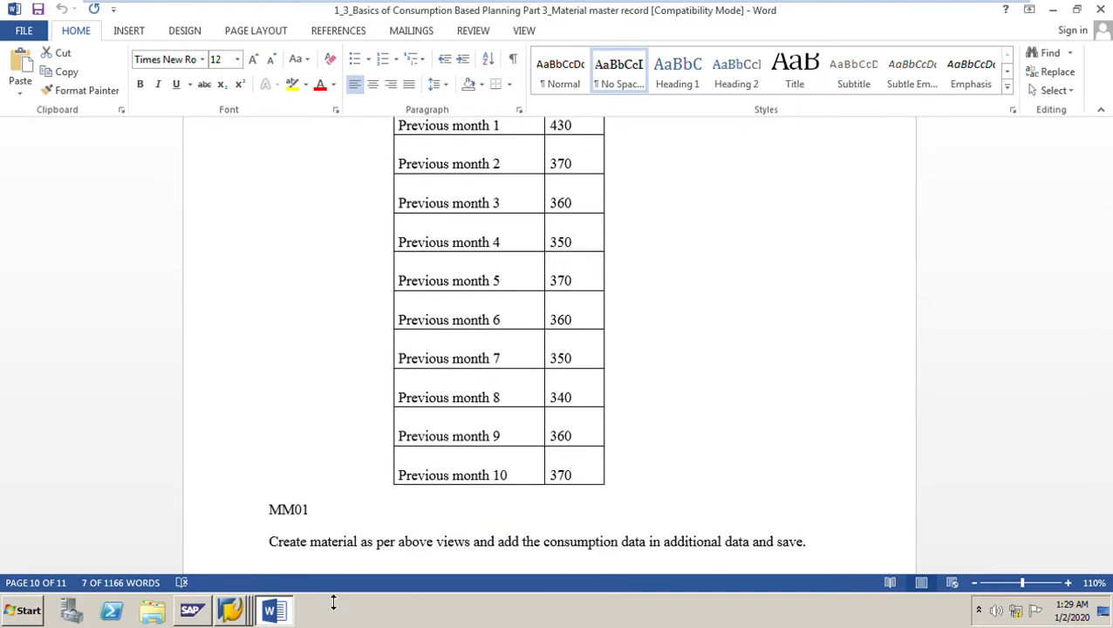
scroll(616, 282, up, 2)
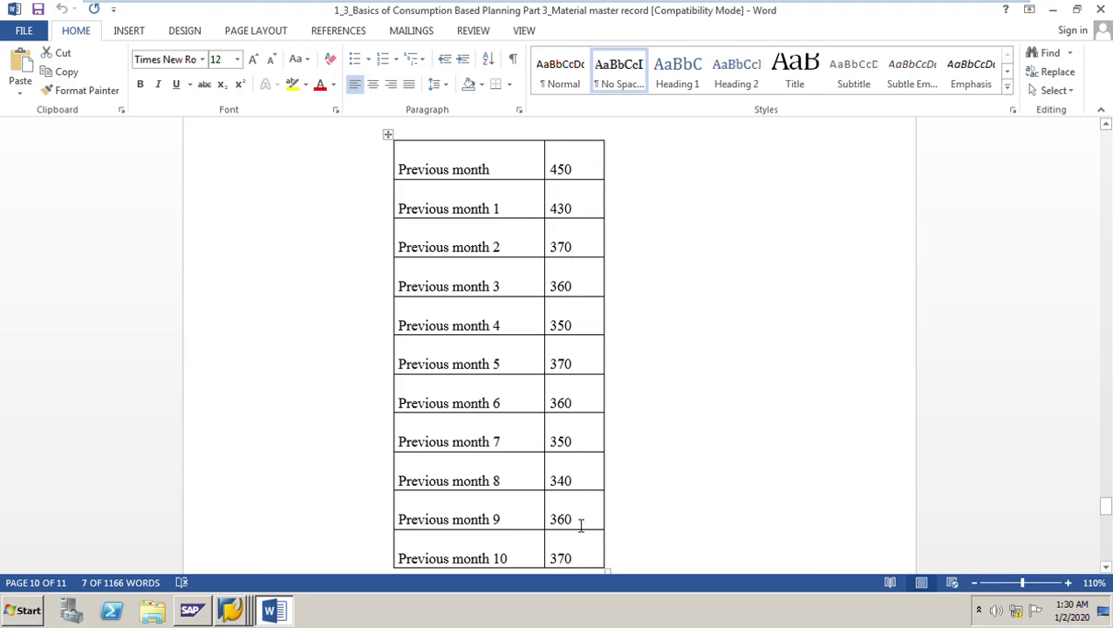
scroll(581, 524, down, 1)
key(alt+Tab)
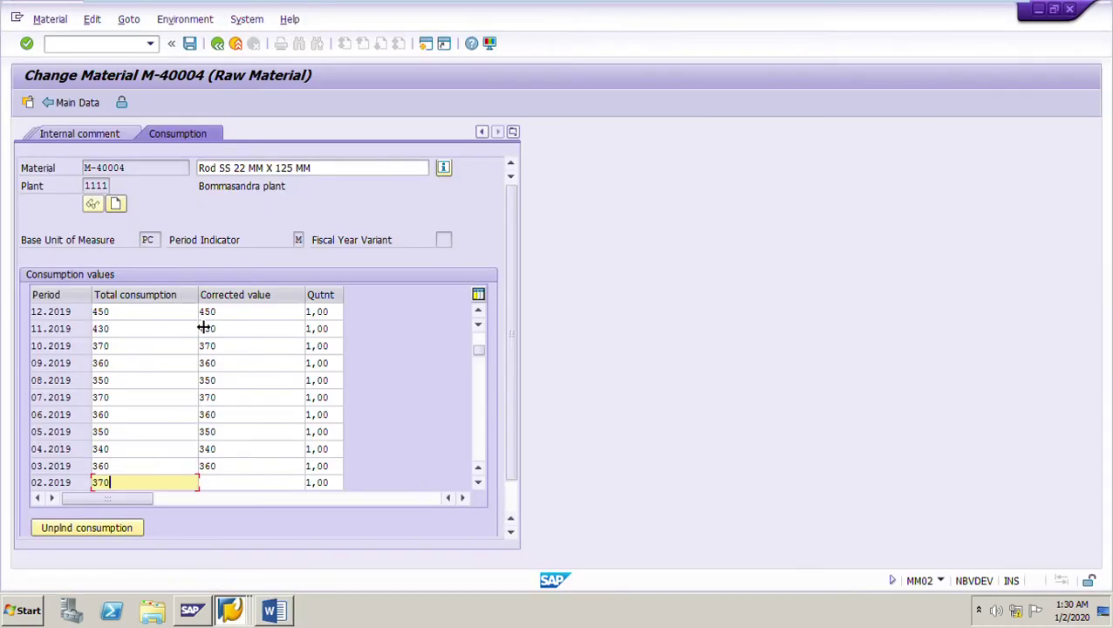
- Go through the total consumption entries from 12.2019 to 02.2019 and save material M-40004
click(123, 316)
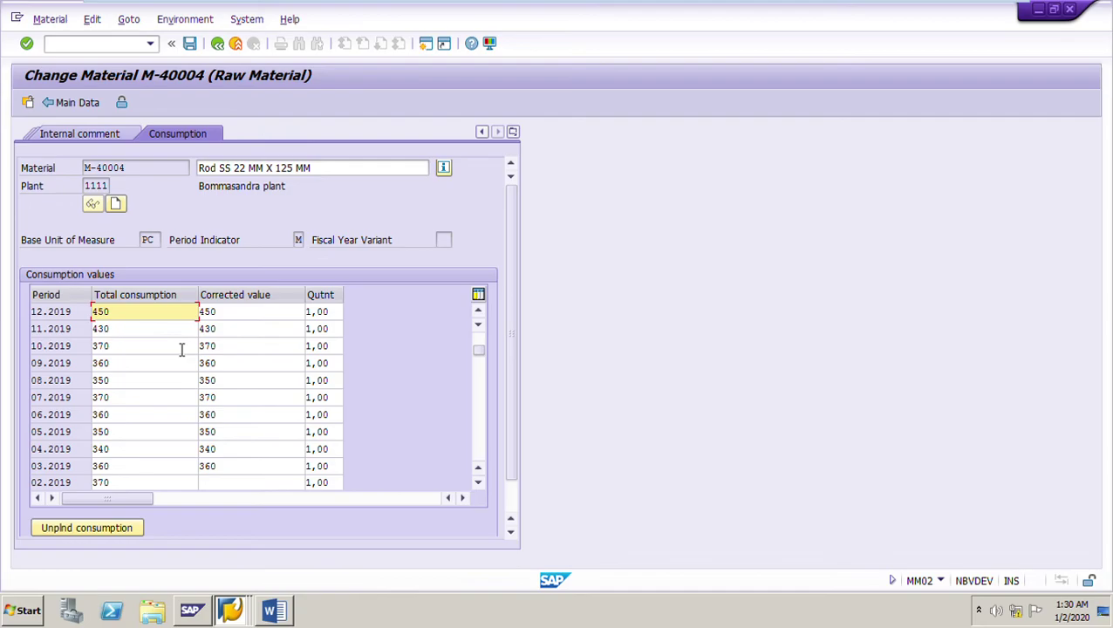
key(Down)
key(Down)
key(Down)
key(Down)
key(Down)
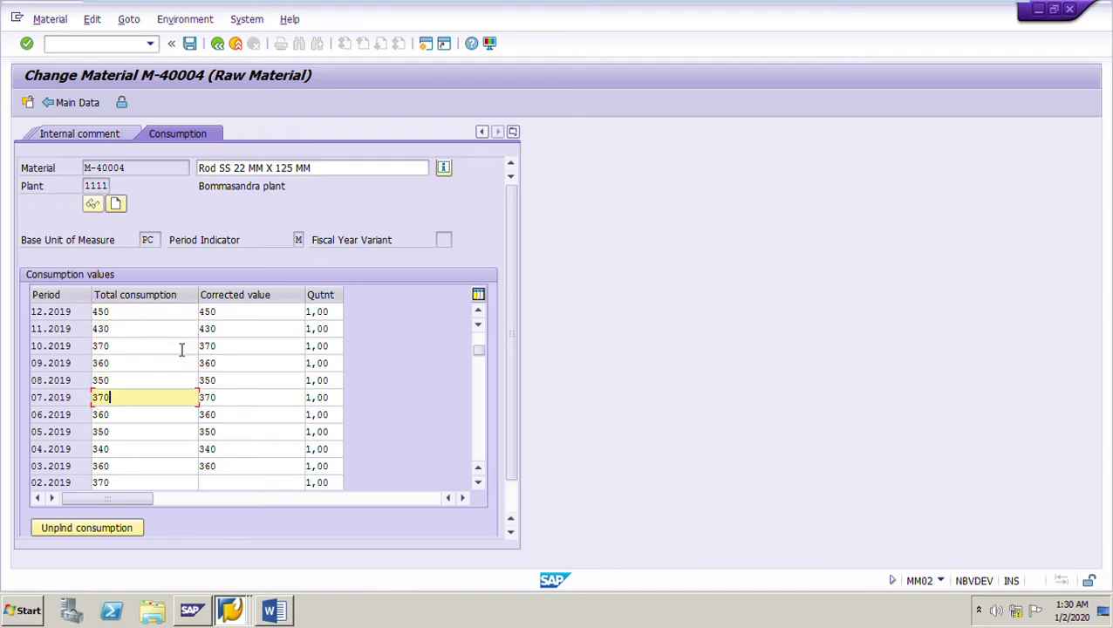
key(Down)
key(Down)
key(Down)
key(Down)
key(Down)
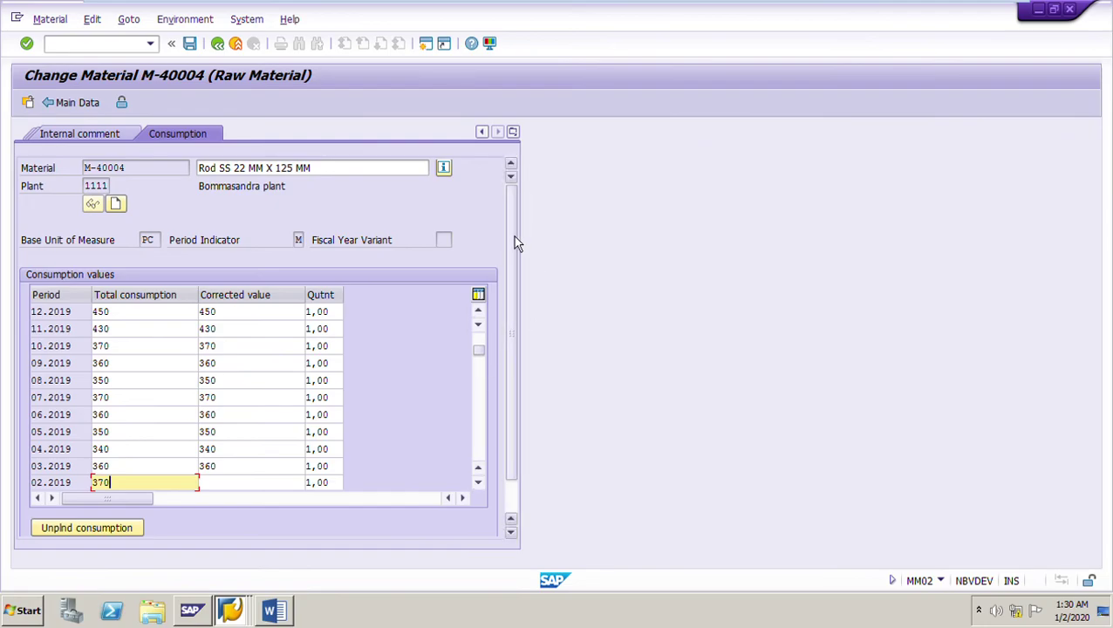
click(194, 52)
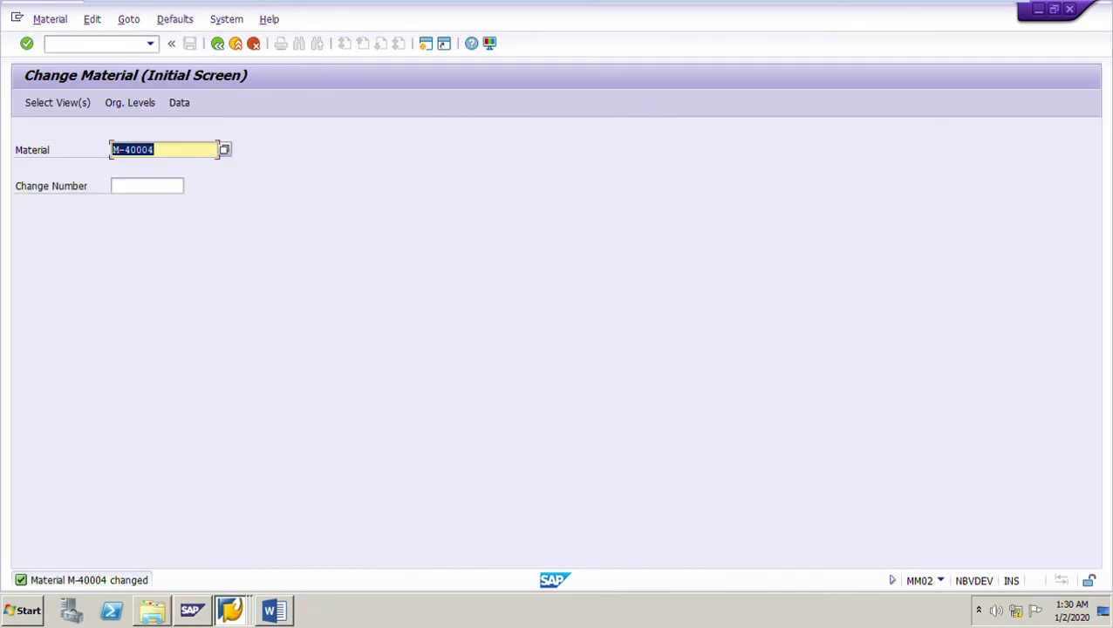
- Switch to the Word document and read exercise 3 on checking the use of MRP profile ZVB1 in plant 1111
click(273, 611)
scroll(619, 467, down, 7)
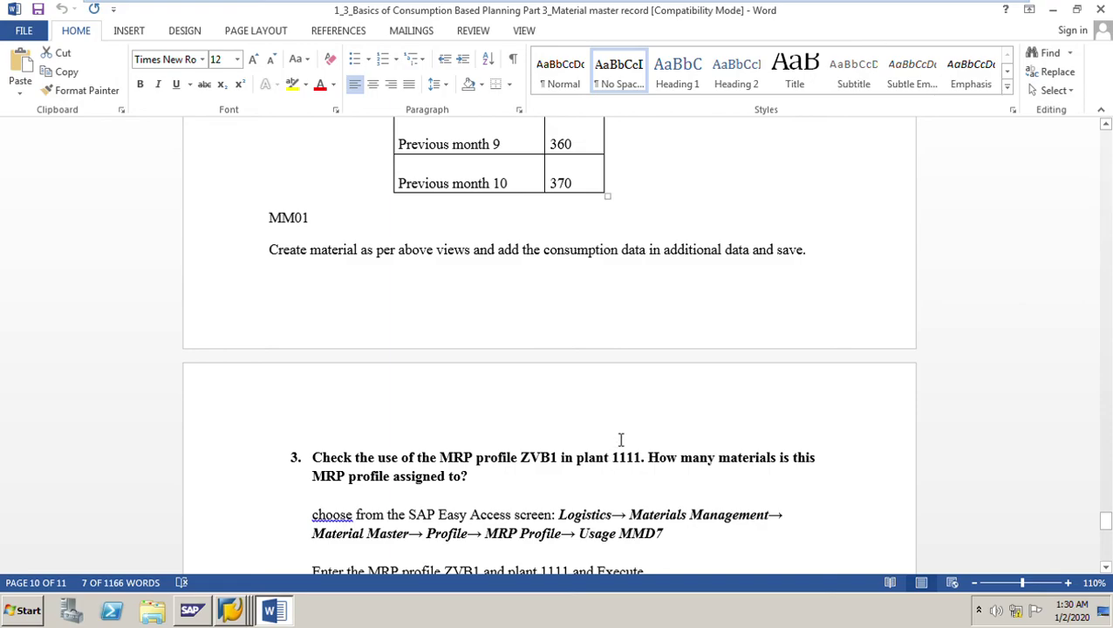
scroll(622, 439, up, 5)
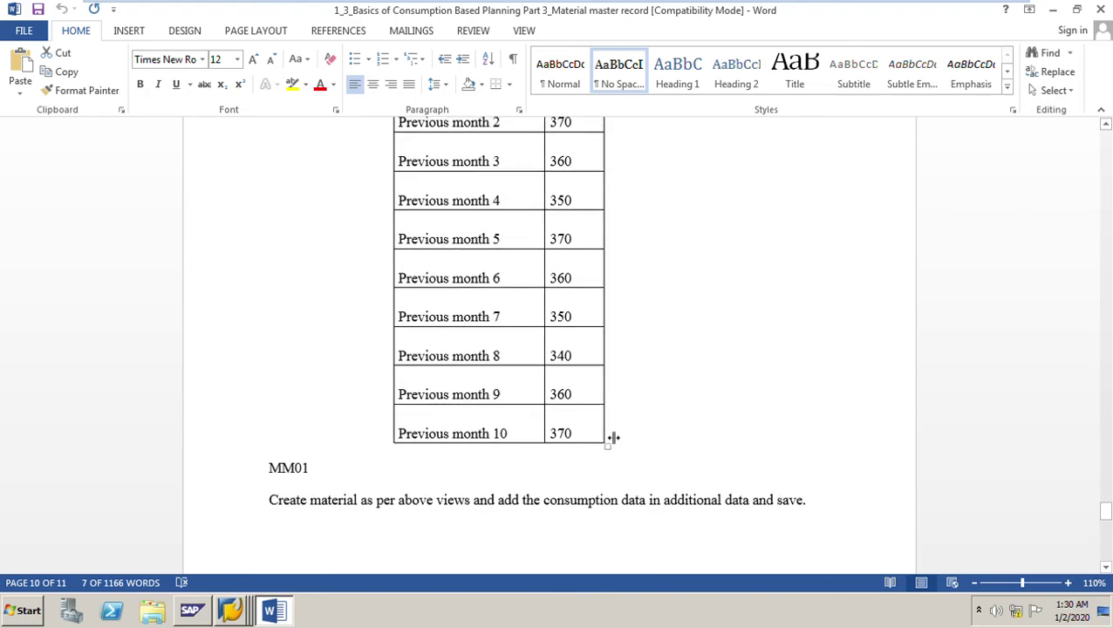
scroll(613, 438, down, 10)
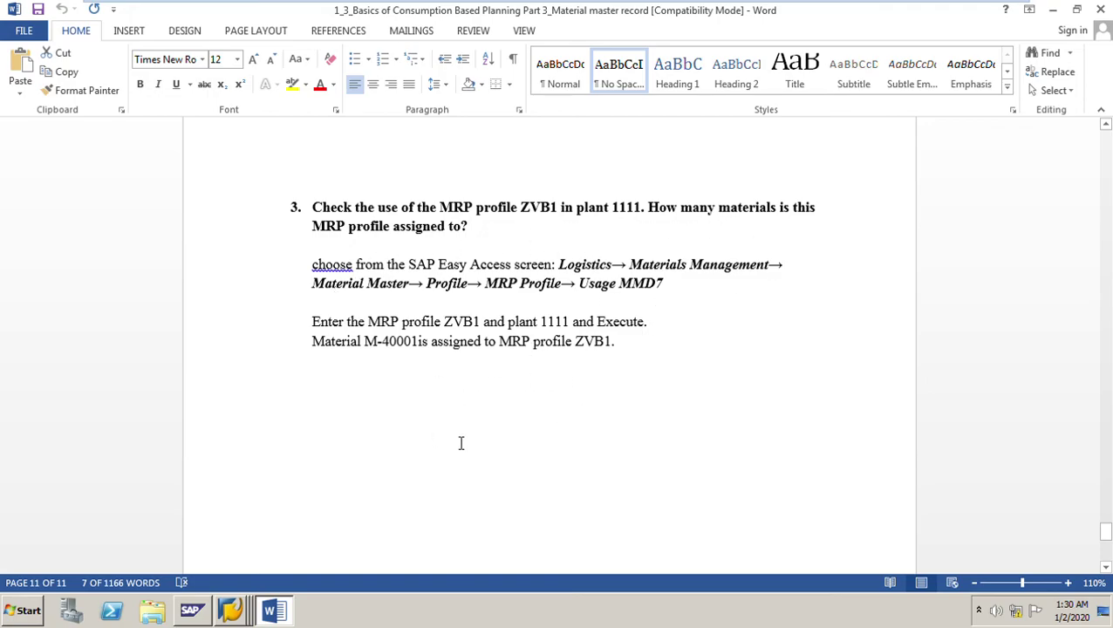
- Switch to the SAP session displaying the MRP profile, leave that display, and start the MRP profile usage transaction MMD7
click(286, 619)
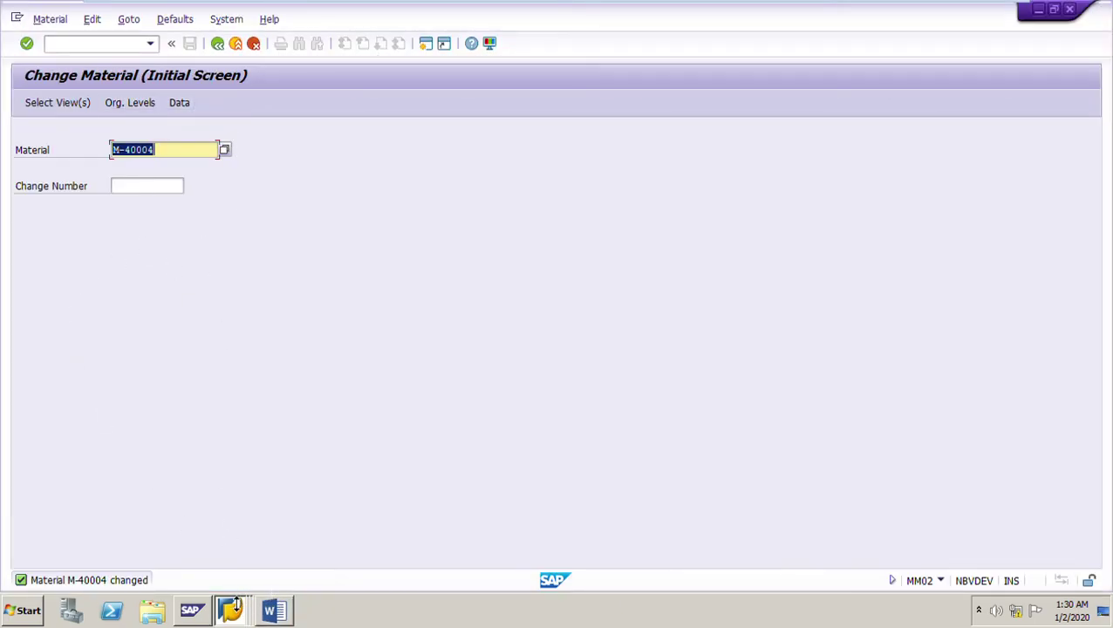
click(239, 613)
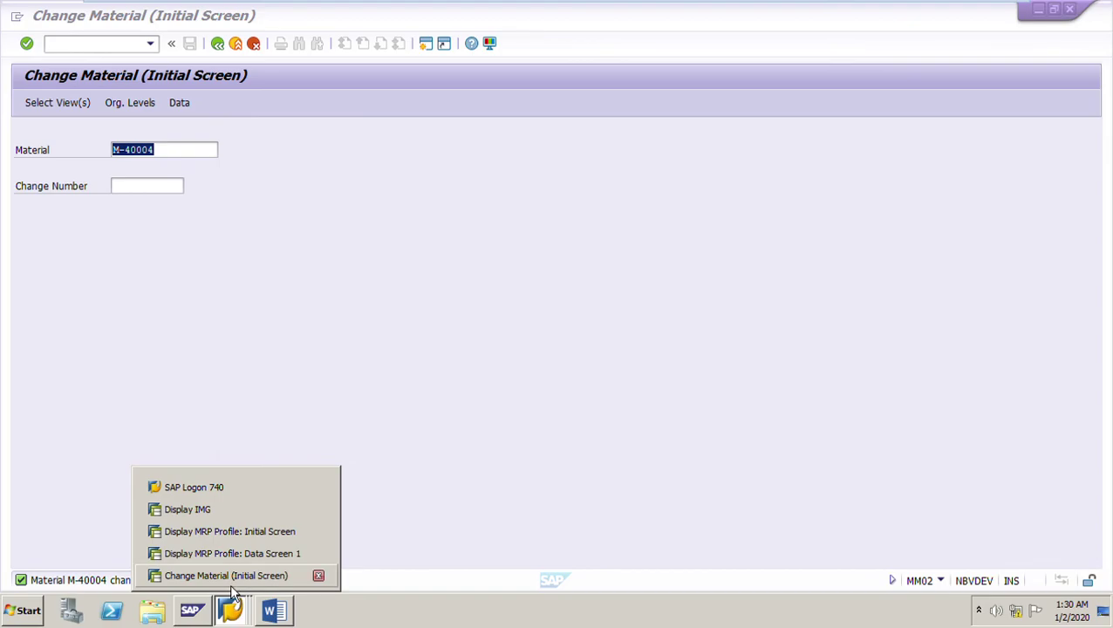
click(237, 559)
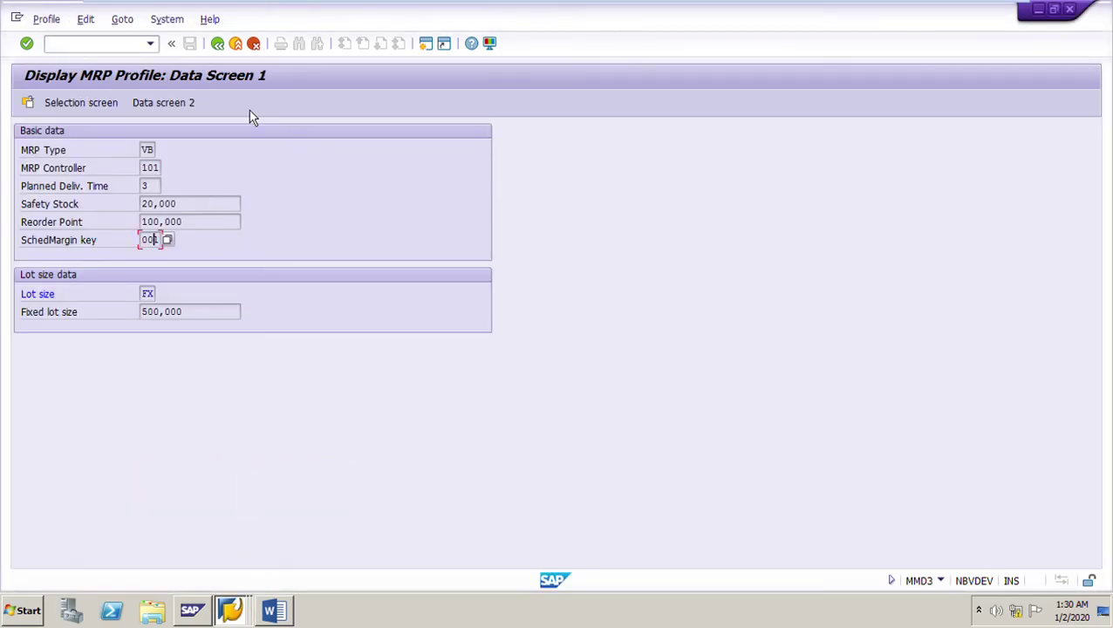
click(223, 49)
click(224, 50)
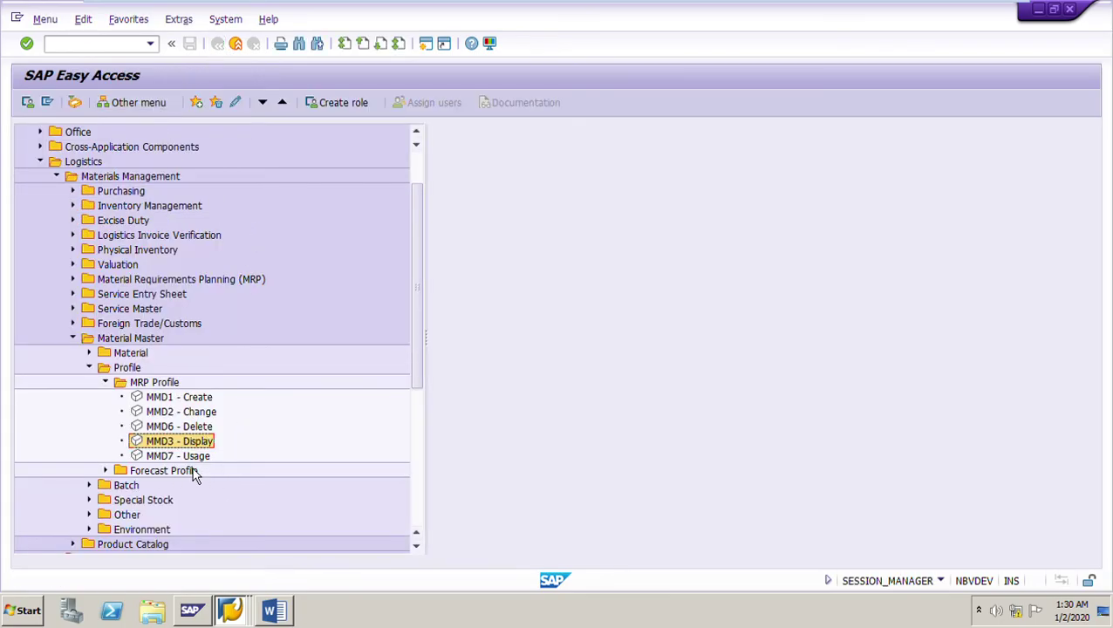
key(Down)
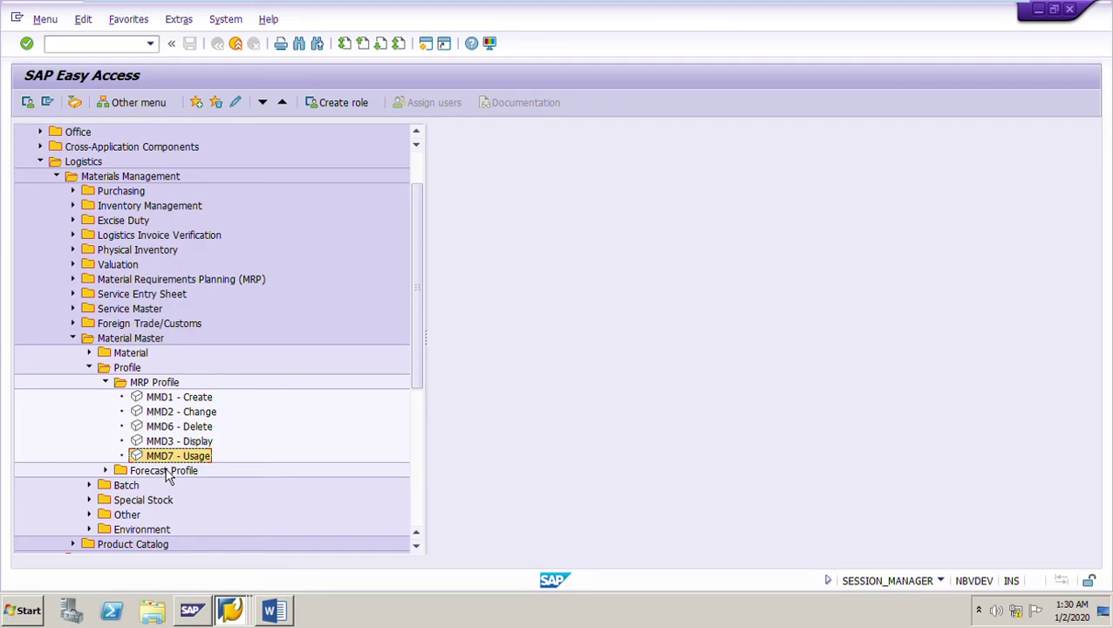
double_click(196, 463)
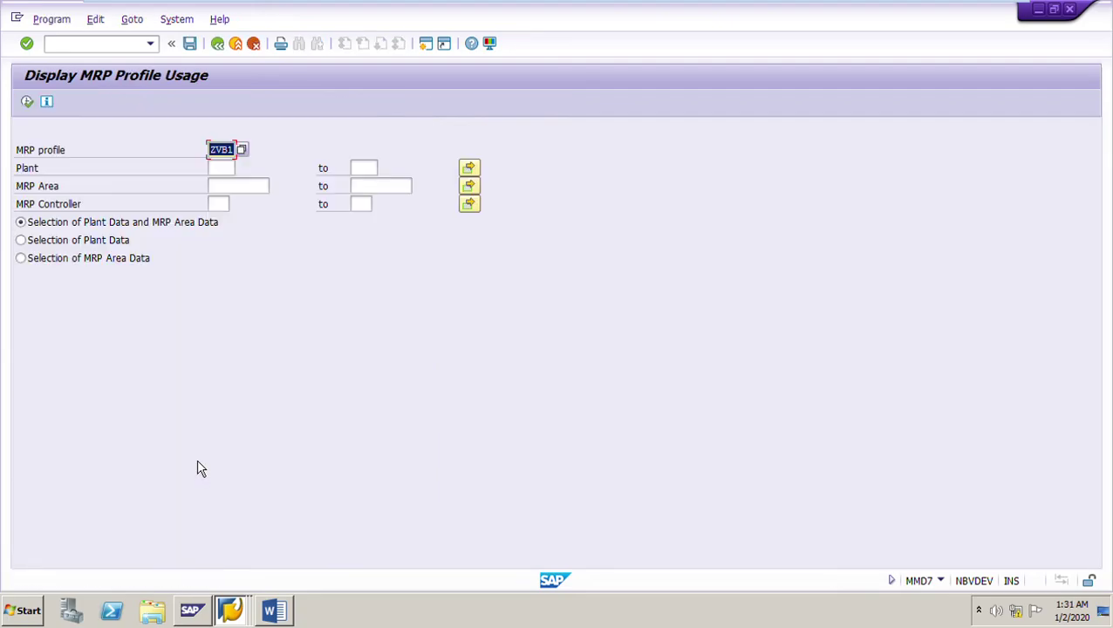
- Restrict the usage selection for MRP profile ZVB1 to plant 1111 and run the report
click(230, 171)
click(225, 169)
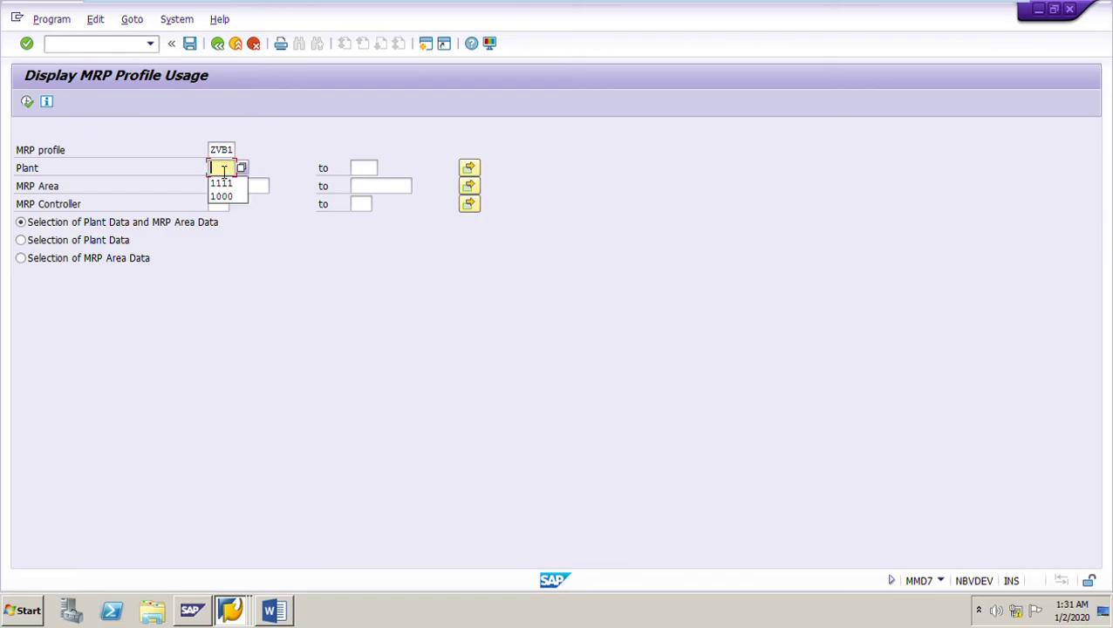
click(229, 198)
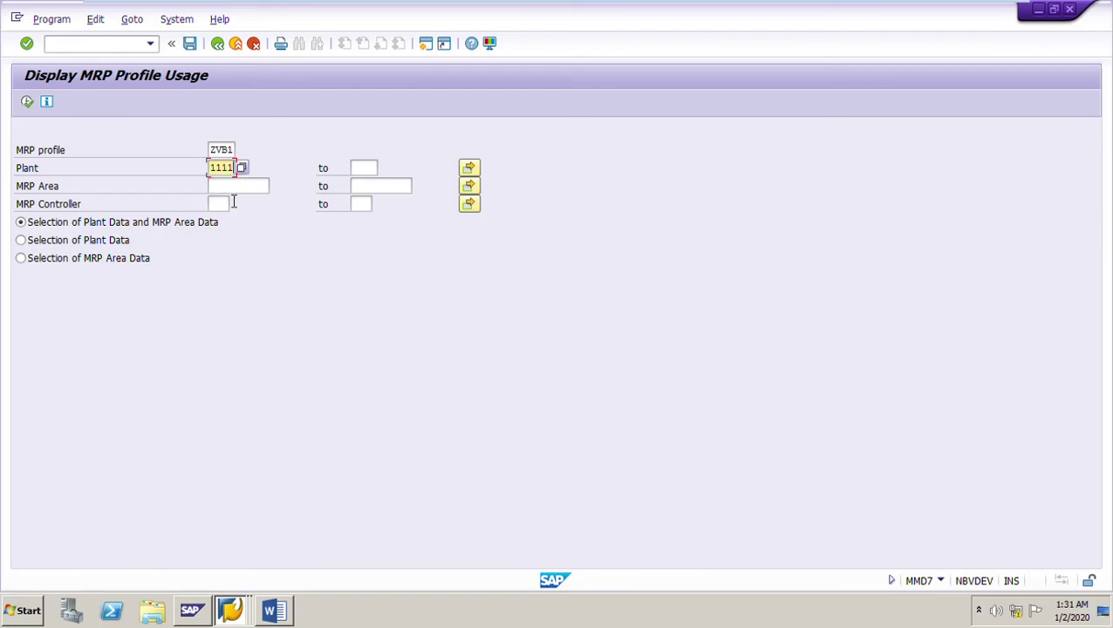
click(33, 110)
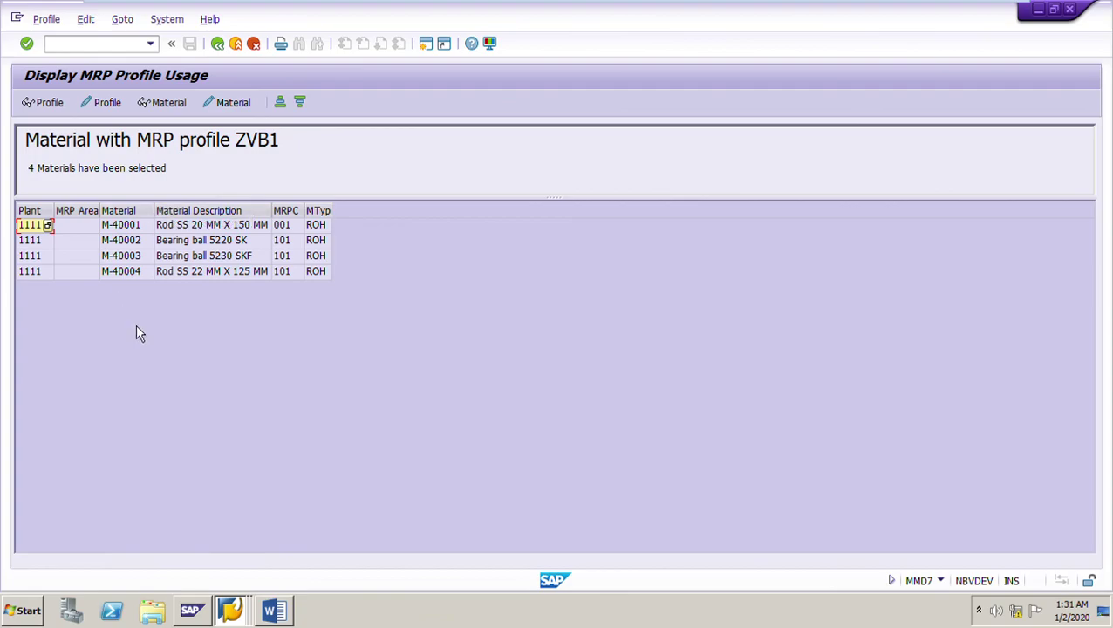
- Switch to the Word document, check the end of the exercise on page 11, and return to the document's first page
click(271, 612)
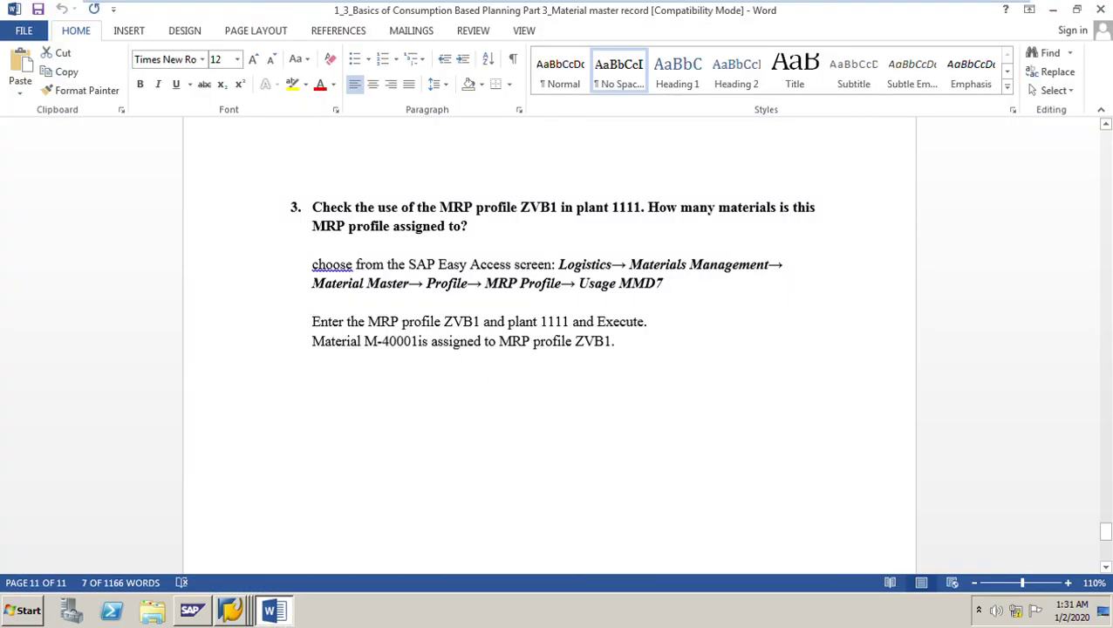
scroll(550, 349, down, 5)
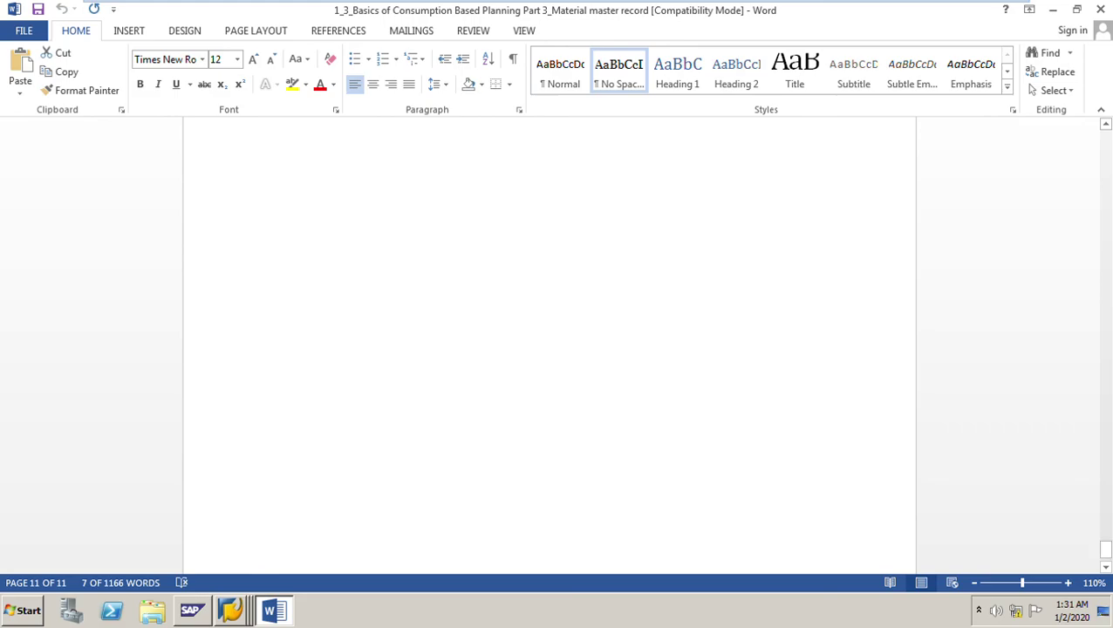
scroll(550, 349, down, 2)
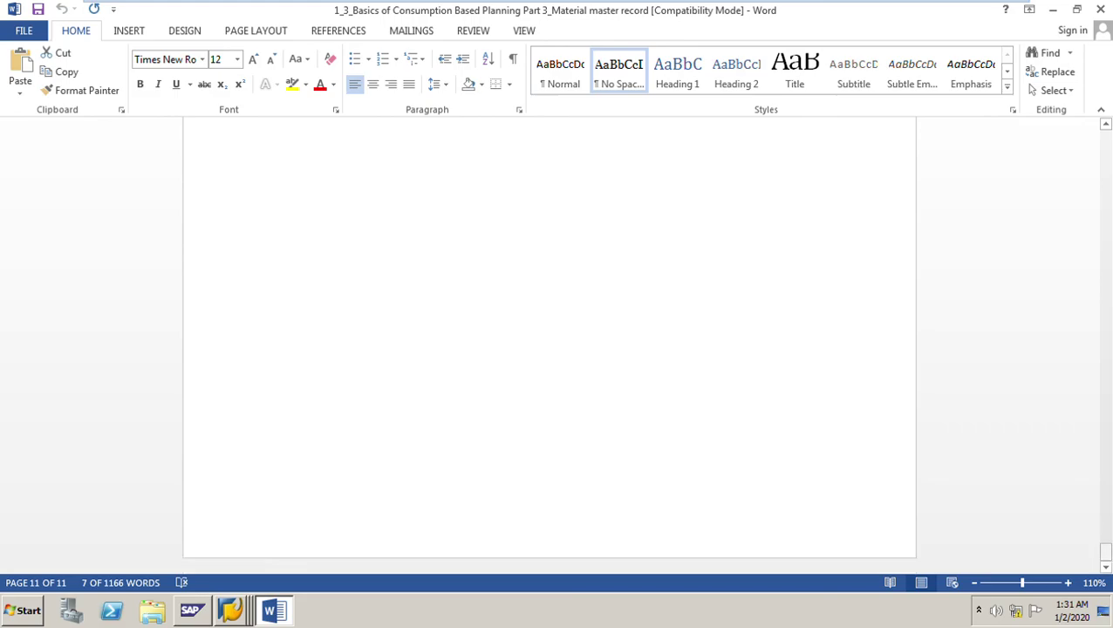
drag(1106, 548, 955, 127)
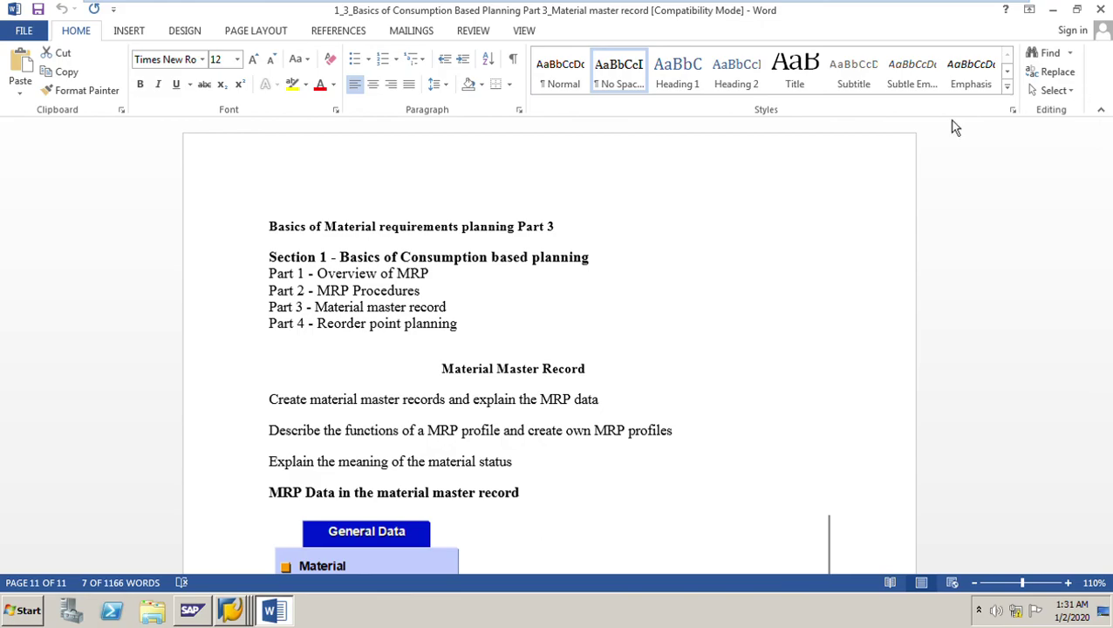